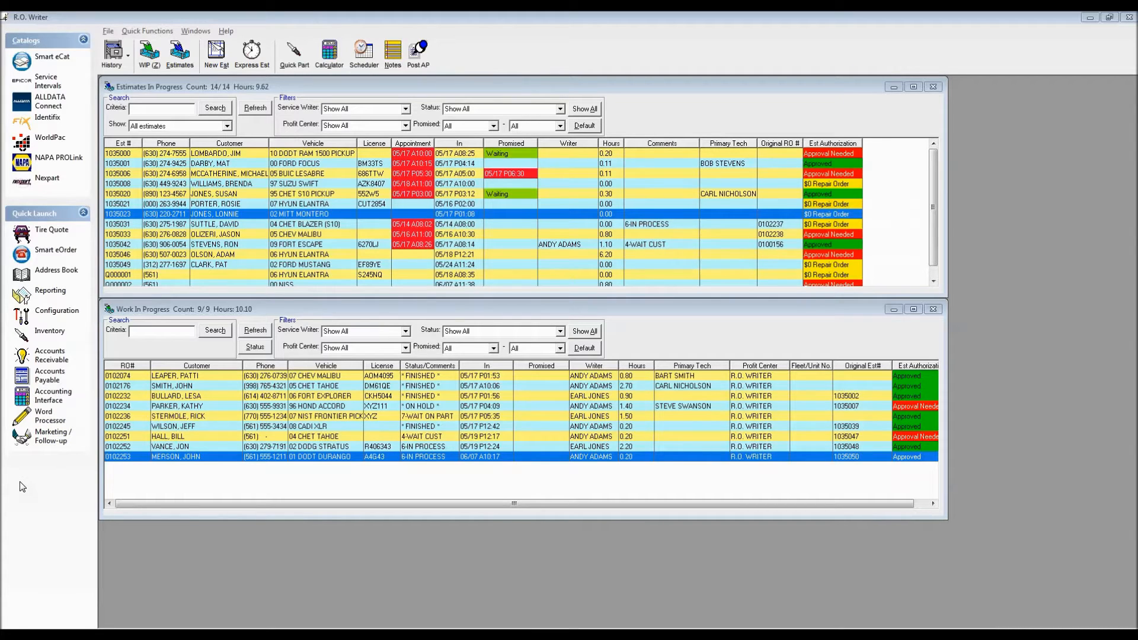
Open the General Options in Configuration and move the dialog clear of the centre of the workspace.
click(353, 87)
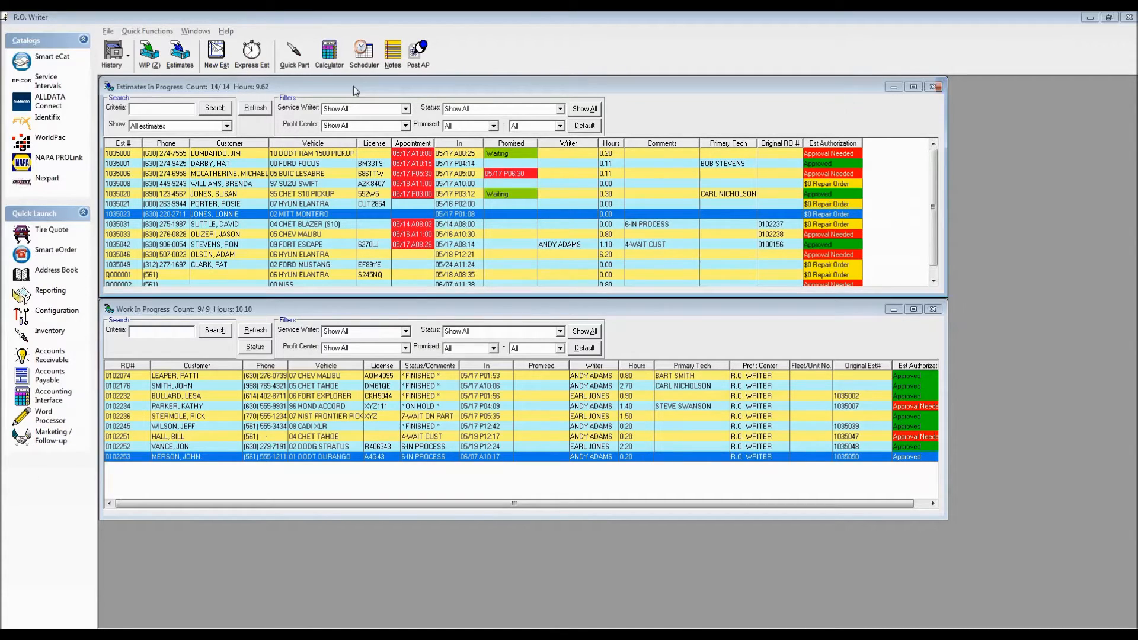
click(345, 309)
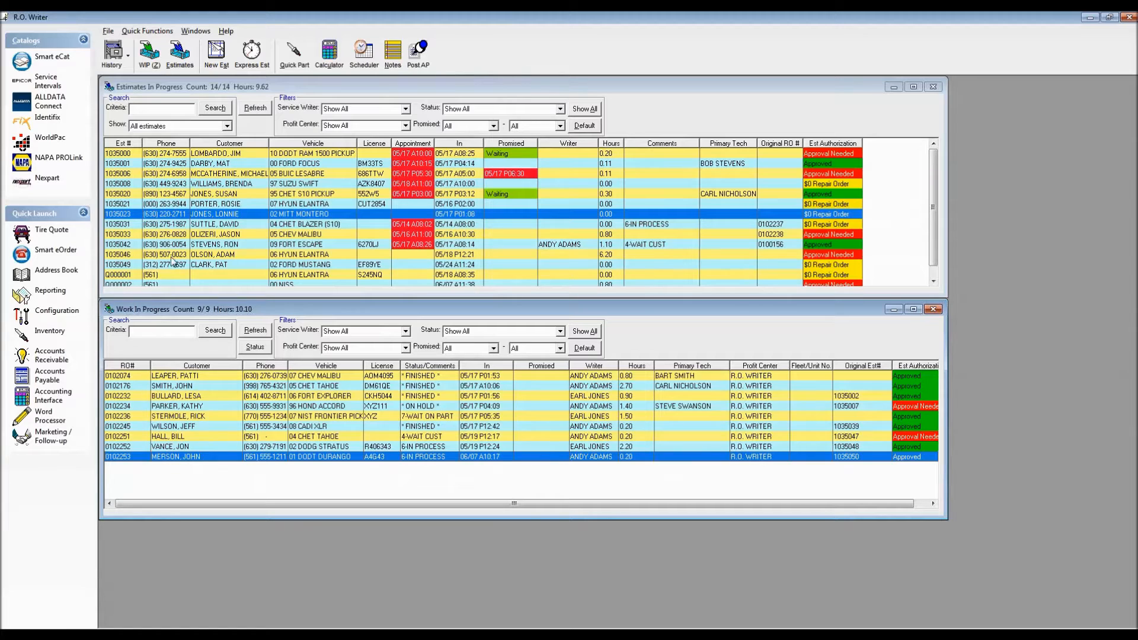
click(50, 313)
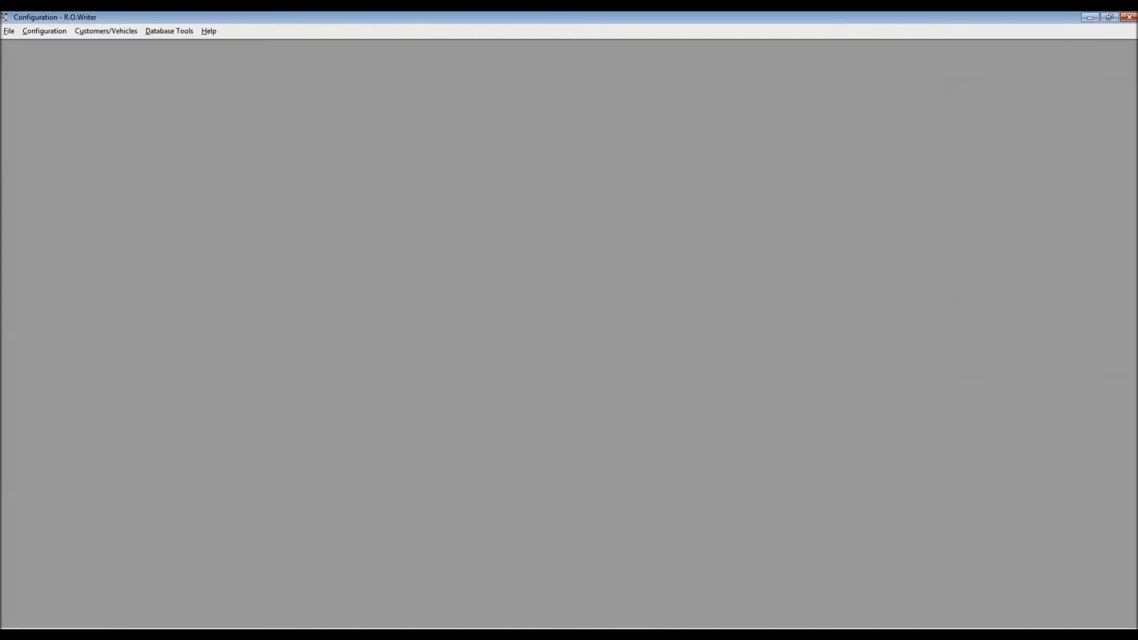
click(9, 30)
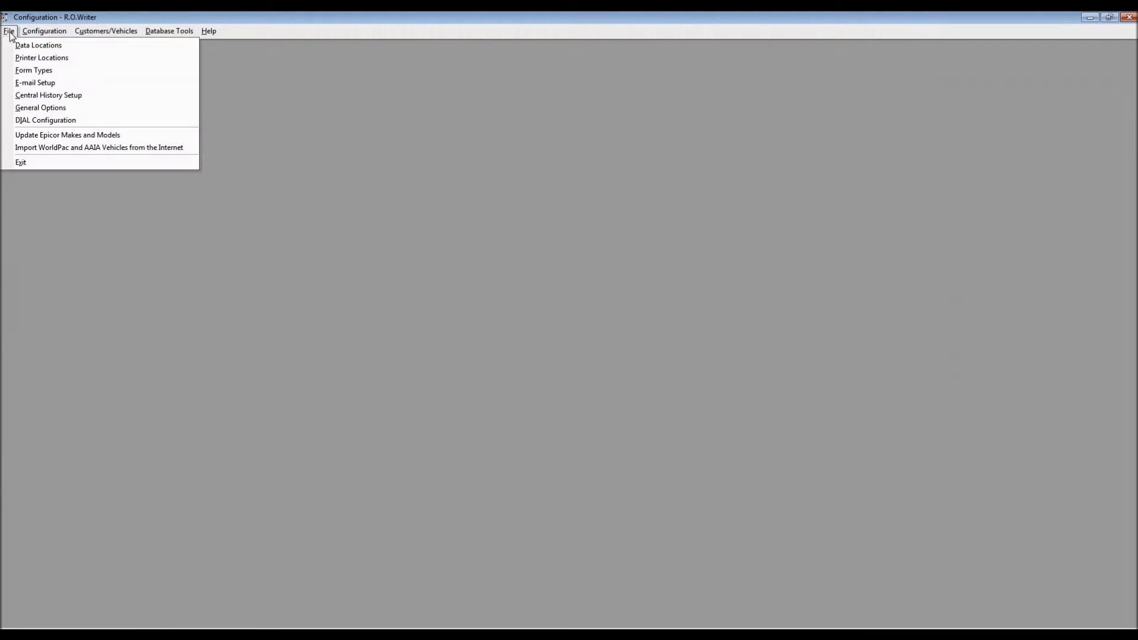
click(36, 109)
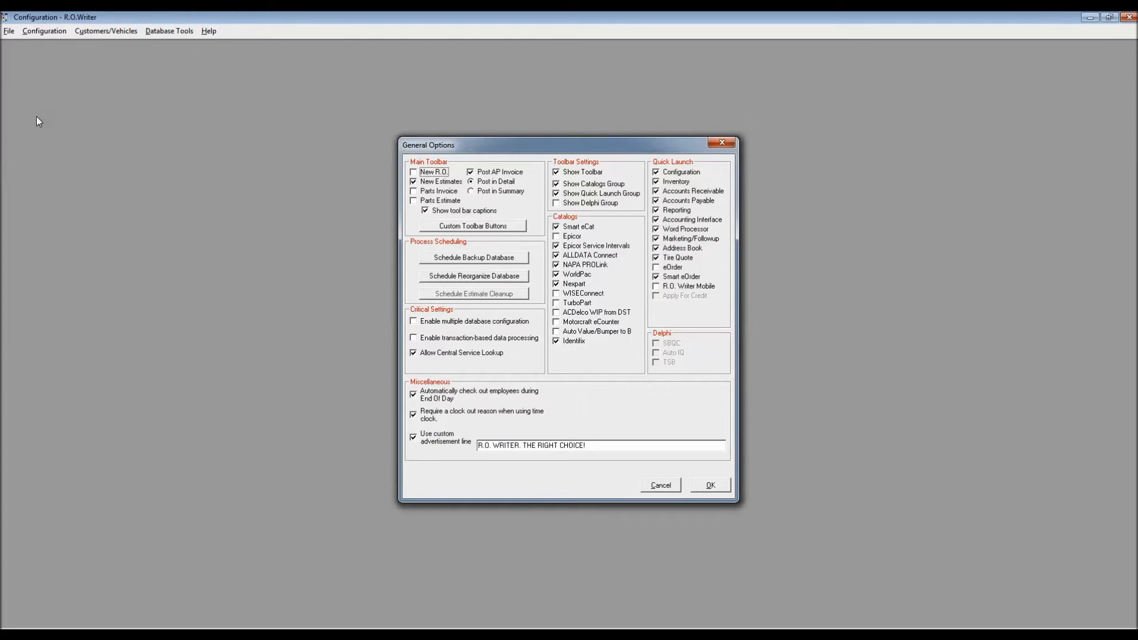
drag(555, 147, 236, 70)
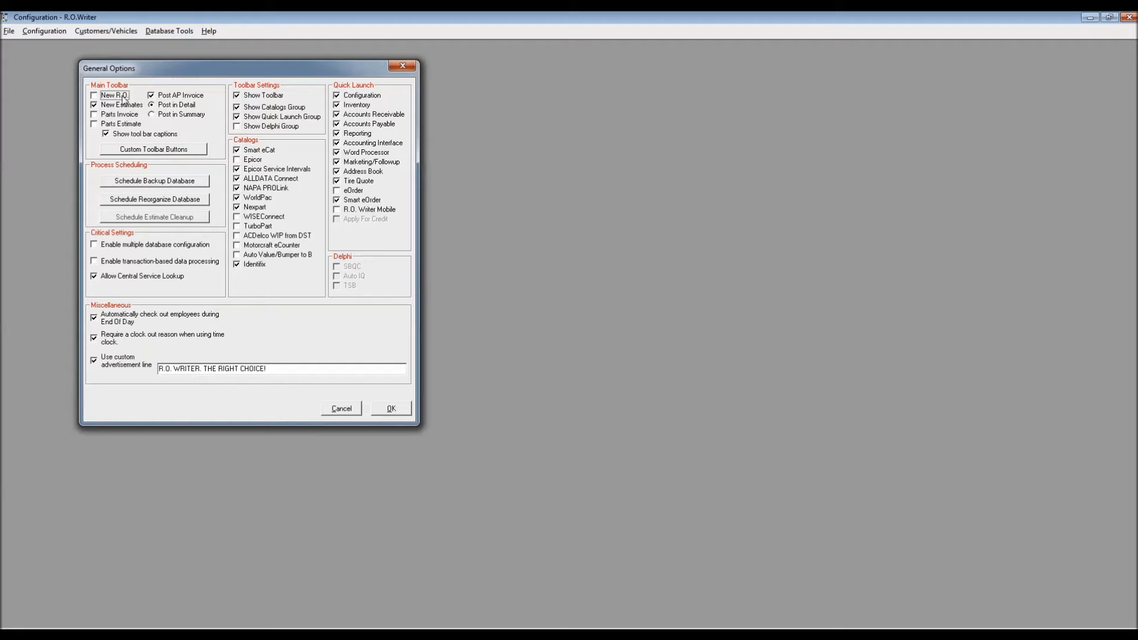
Enable New R.O., New Estimates, Parts Invoice and Parts Estimate for the main toolbar.
click(94, 105)
click(94, 96)
click(94, 105)
click(94, 114)
click(95, 126)
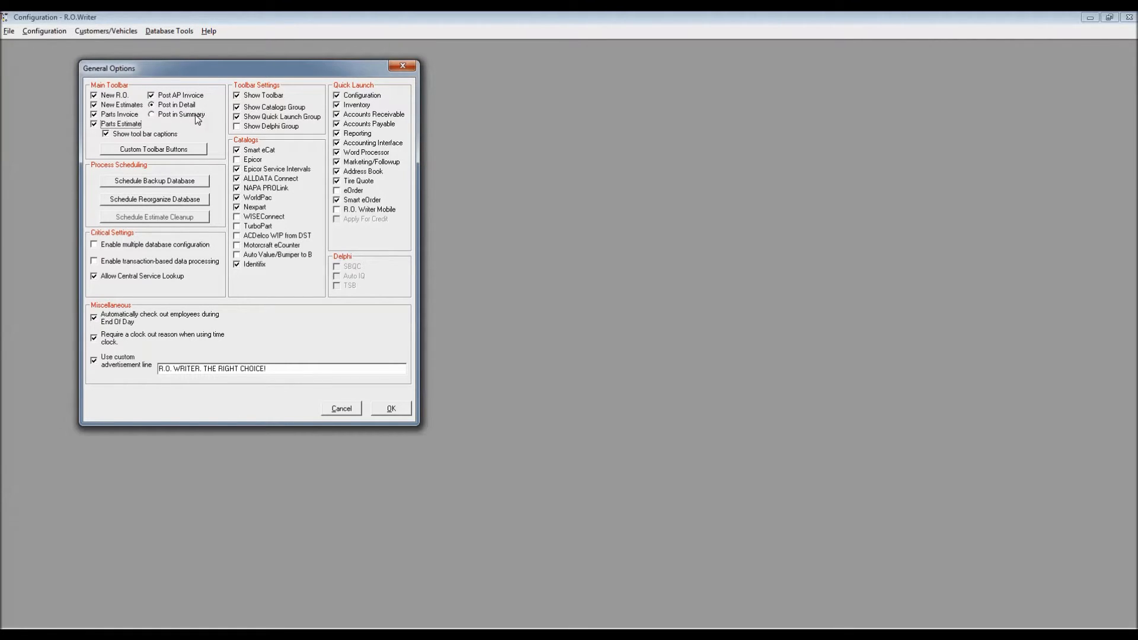
Disable New R.O., Parts Invoice and Parts Estimate for the main toolbar.
click(94, 95)
click(93, 114)
click(93, 124)
Start editing custom toolbar button 1 and turn on its Show Button option.
click(151, 150)
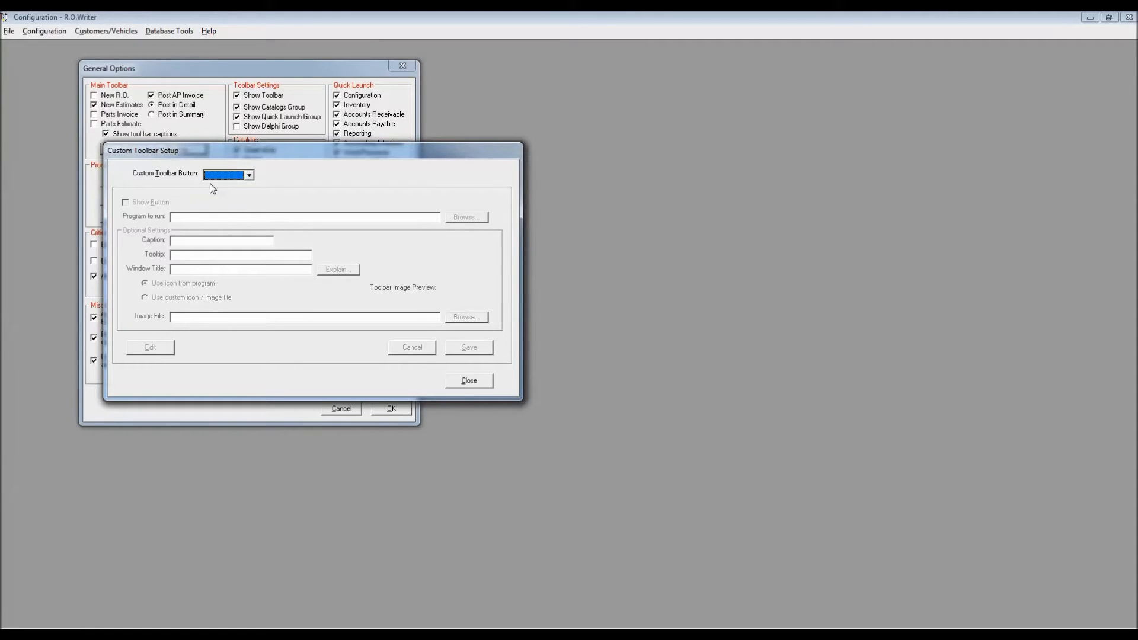
click(249, 176)
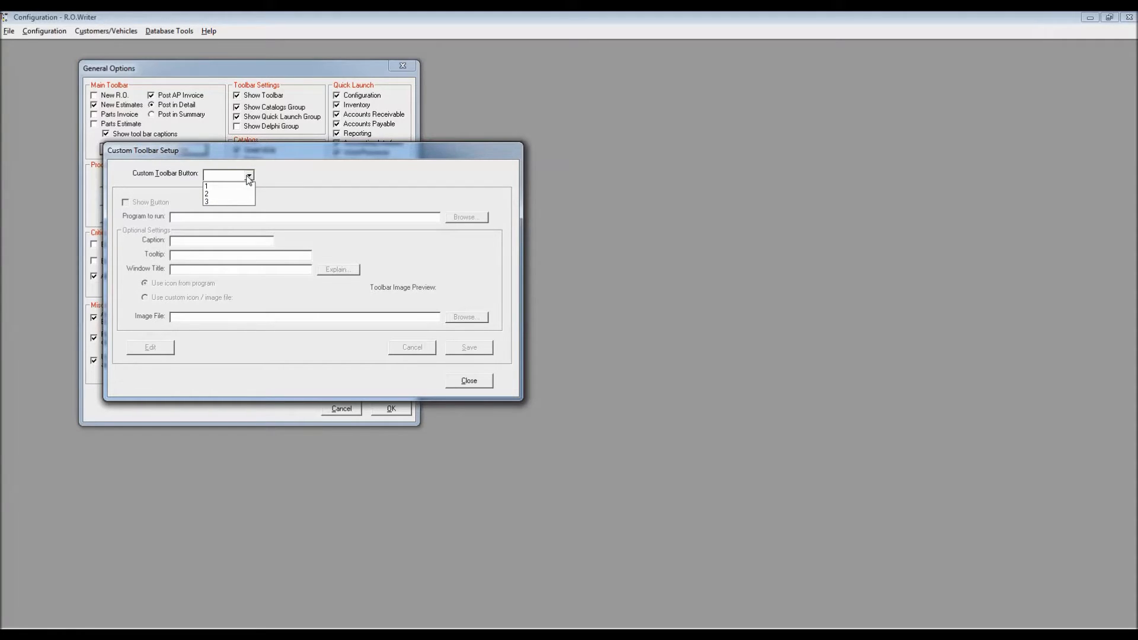
click(215, 188)
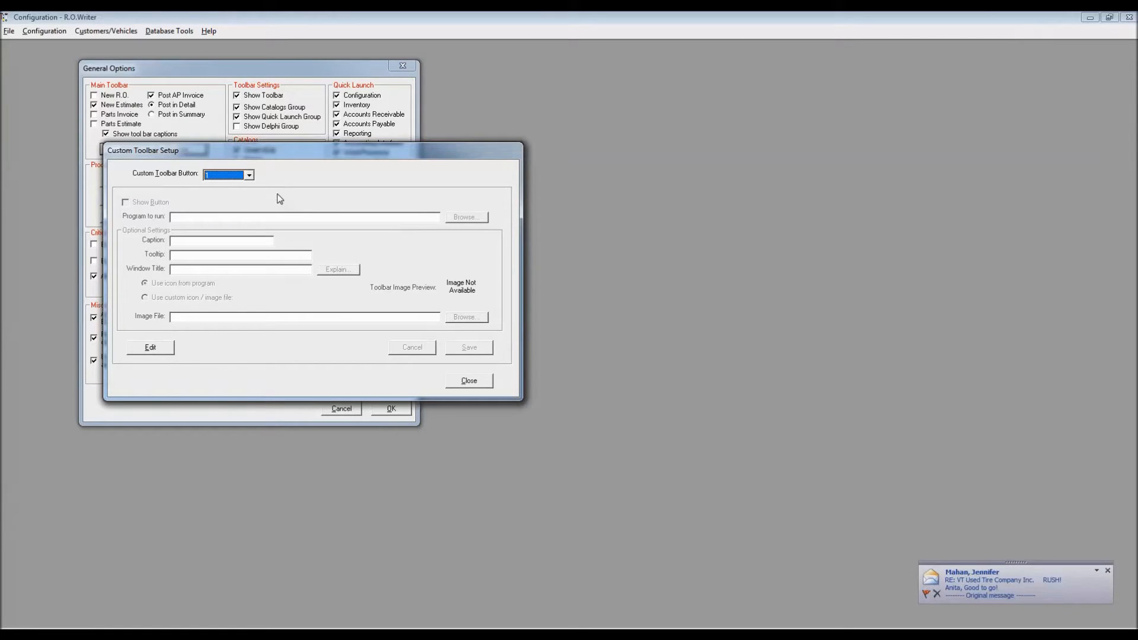
click(150, 346)
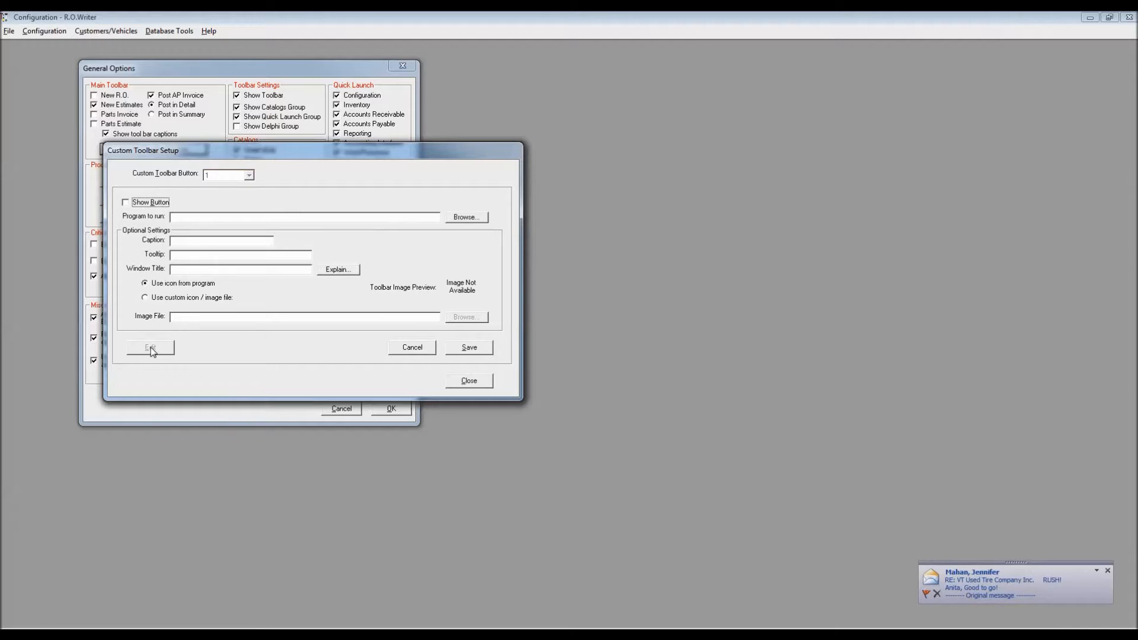
click(125, 203)
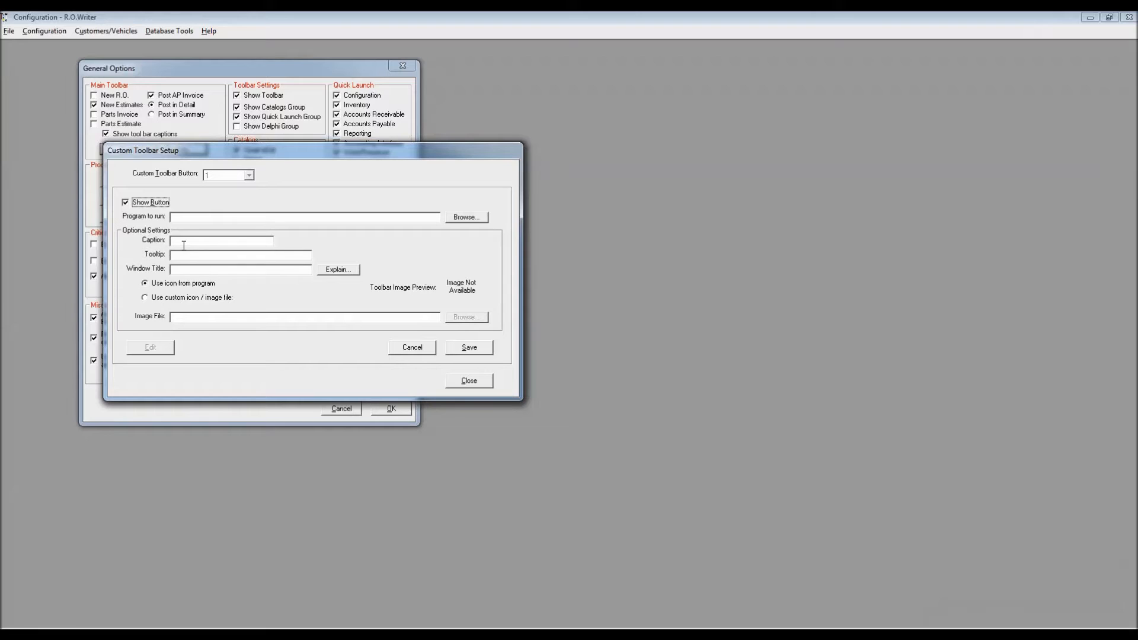
Set custom toolbar button 1 to use a custom icon / image file, and leave the toolbar setup without saving.
click(196, 269)
click(176, 299)
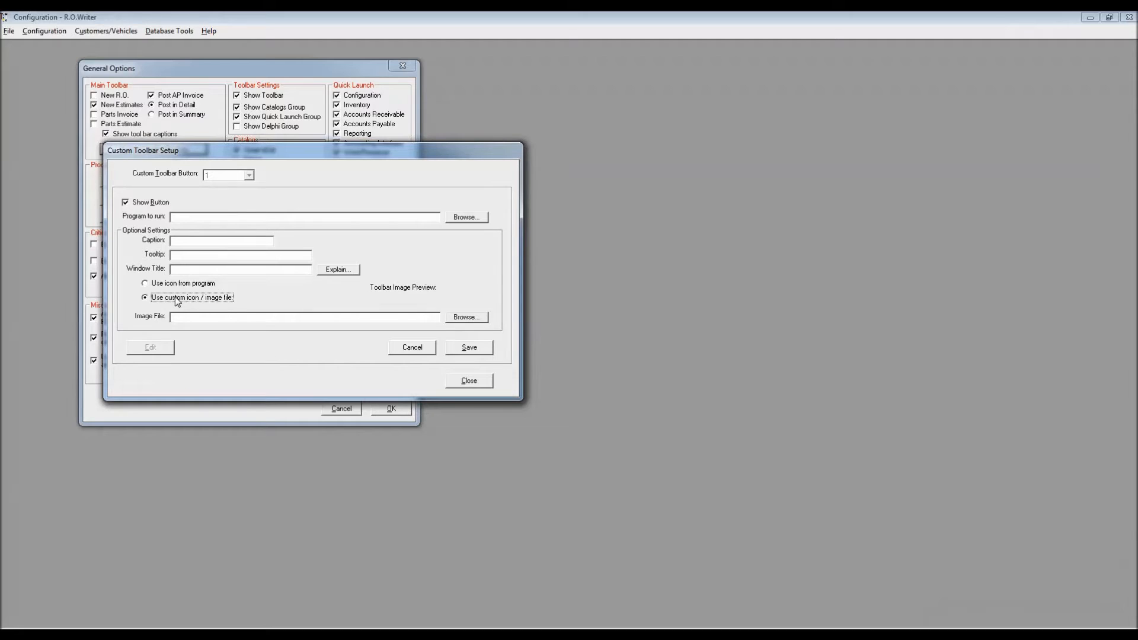
click(274, 632)
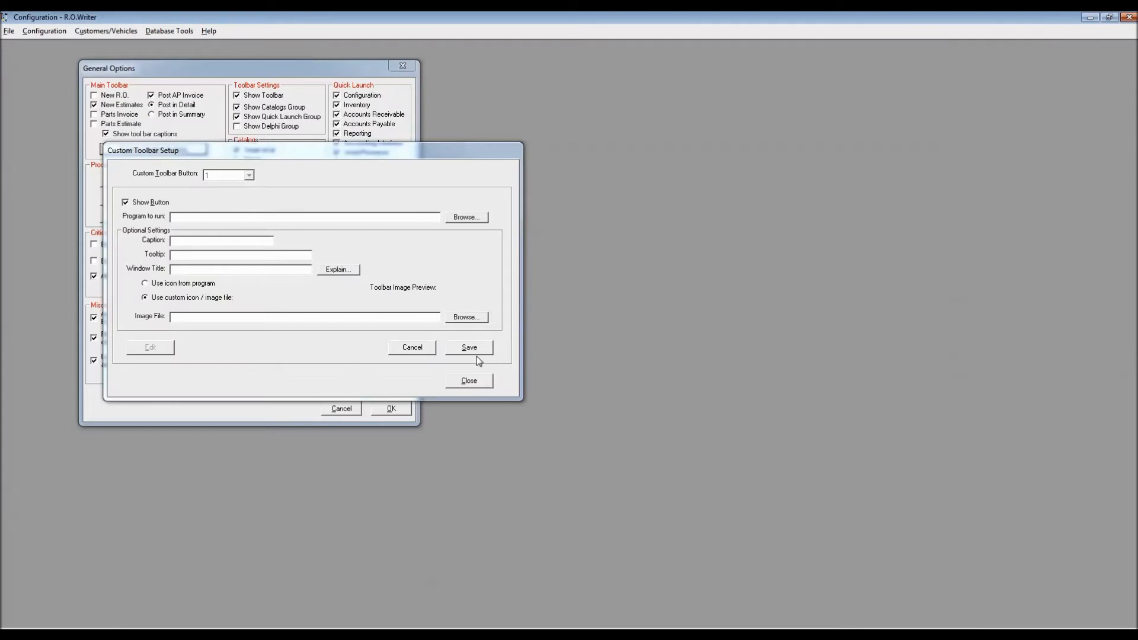
click(409, 348)
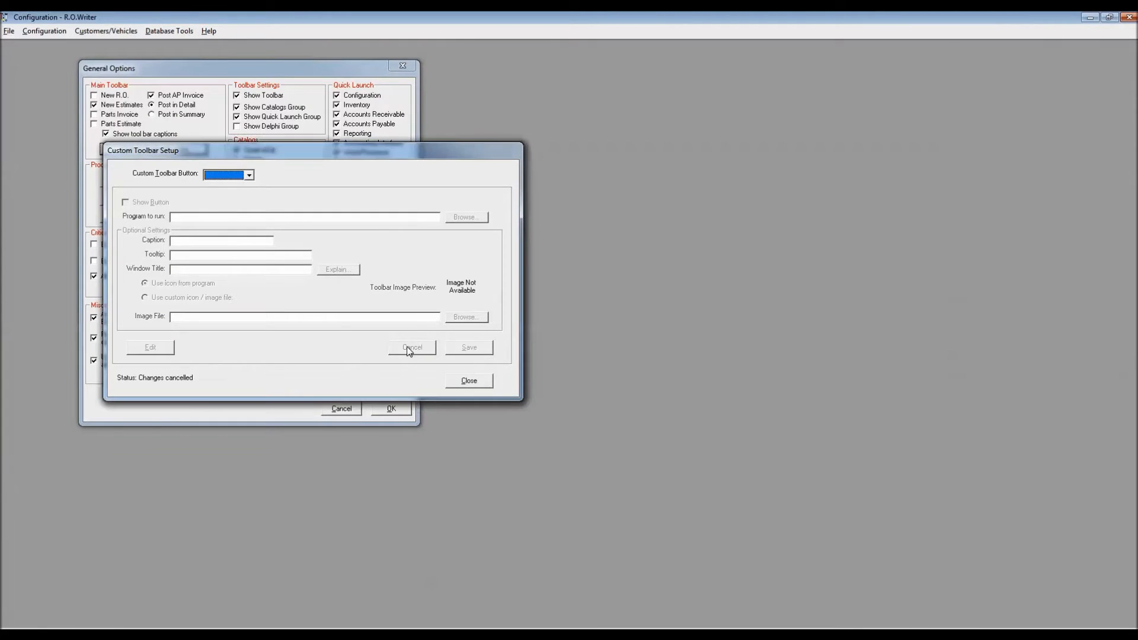
click(460, 384)
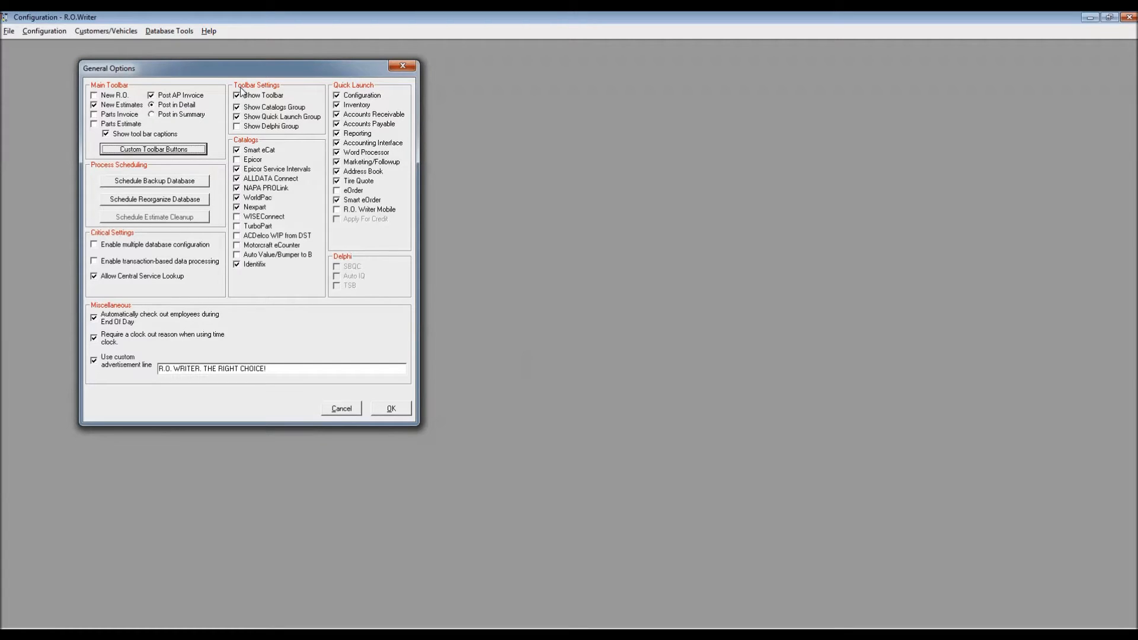
Disable Accounts Receivable, Accounts Payable, Accounting Interface, Word Processor and Marketing/Followup in the Quick Launch options.
click(337, 115)
click(337, 124)
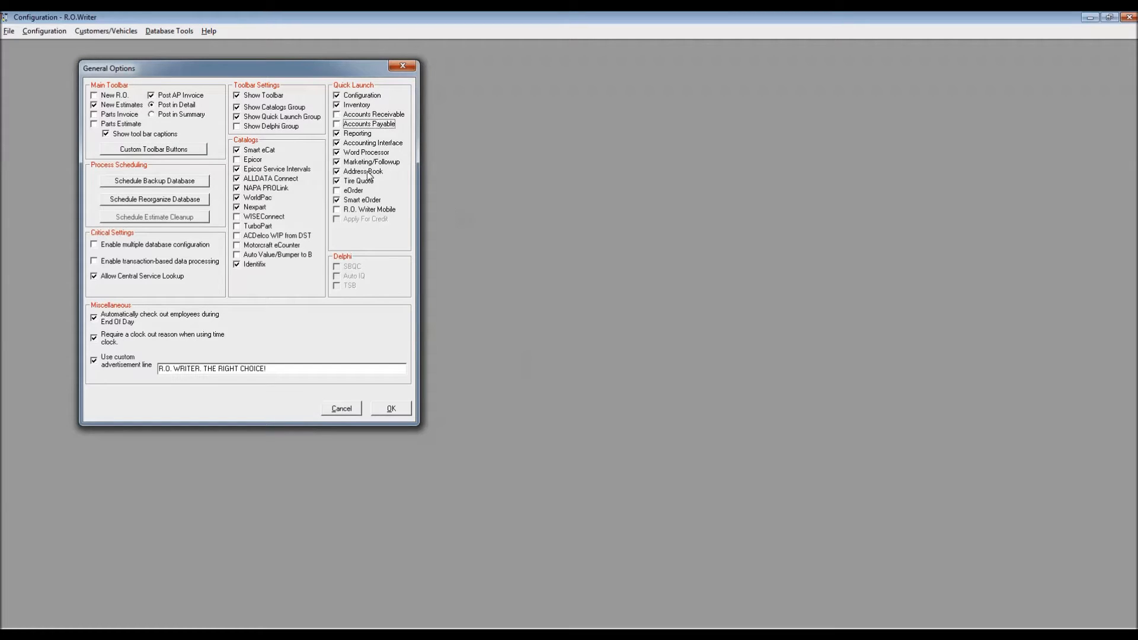
click(338, 143)
click(337, 152)
click(337, 161)
click(272, 634)
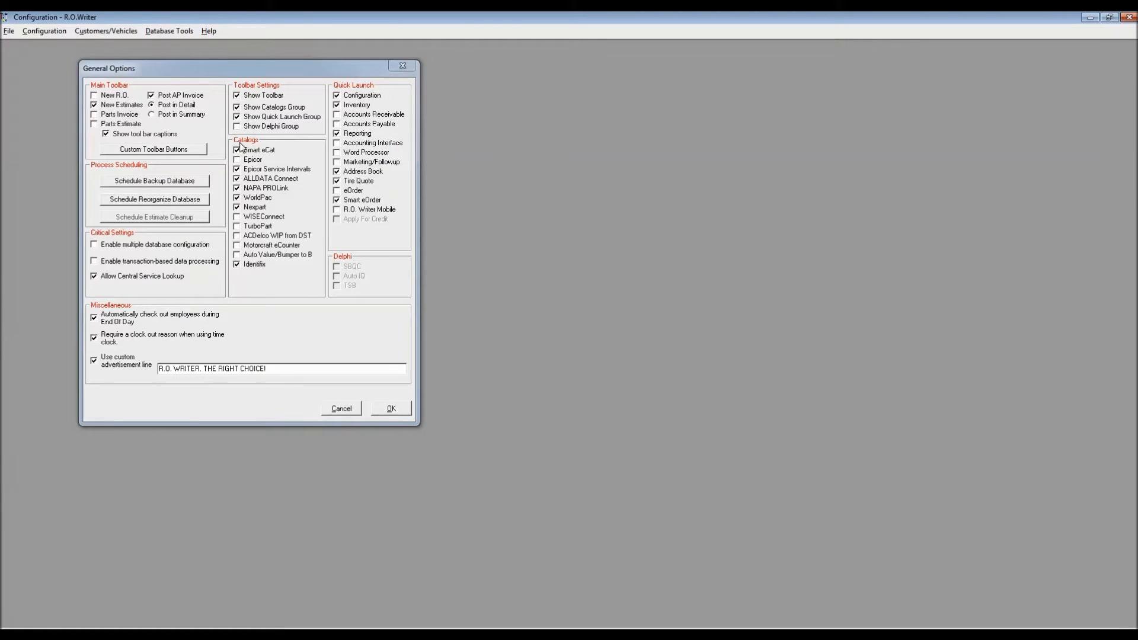
Enable the Epicor, WISEConnect, TurboPart, ACDelco WIP from DST, Motorcraft eCounter and Auto Value/Bumper to B catalogs.
click(237, 160)
click(237, 217)
click(237, 227)
click(237, 236)
click(237, 245)
click(237, 254)
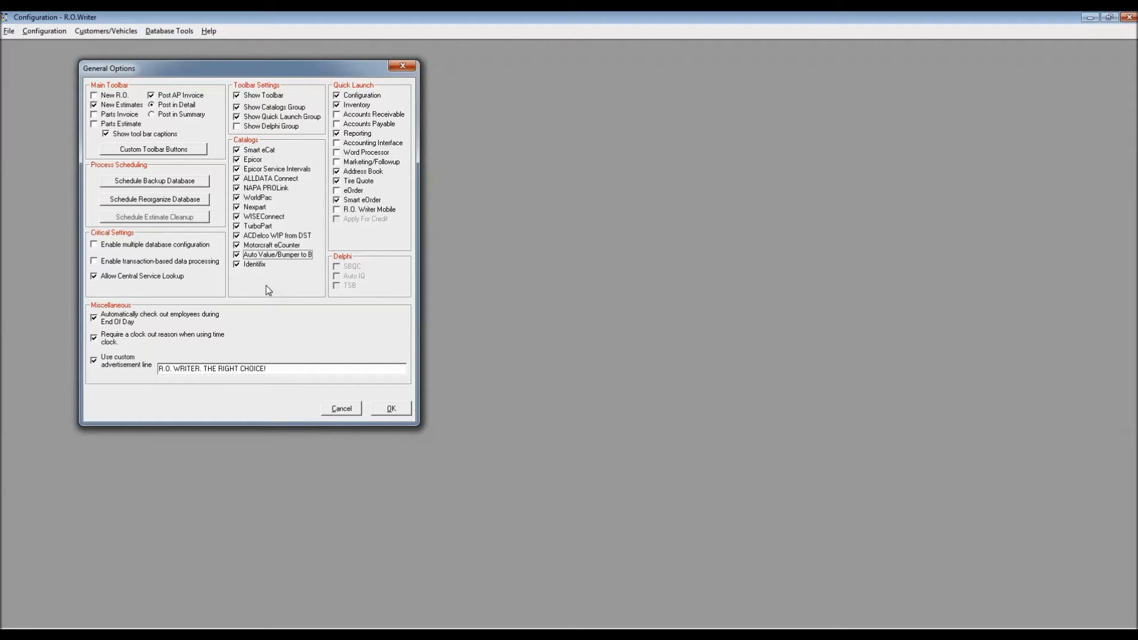
Return to the main R.O. Writer window and hide the Writer, Hours, Primary Tech and Original RO # columns in Estimates In Progress.
click(340, 126)
click(424, 635)
key(alt+Tab)
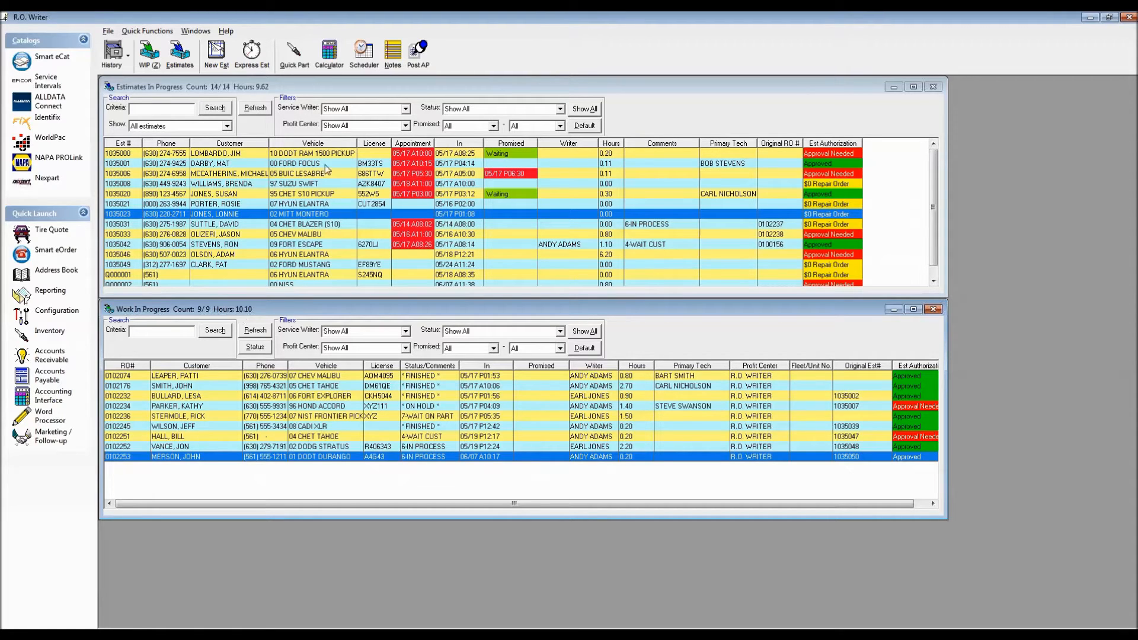
right_click(290, 187)
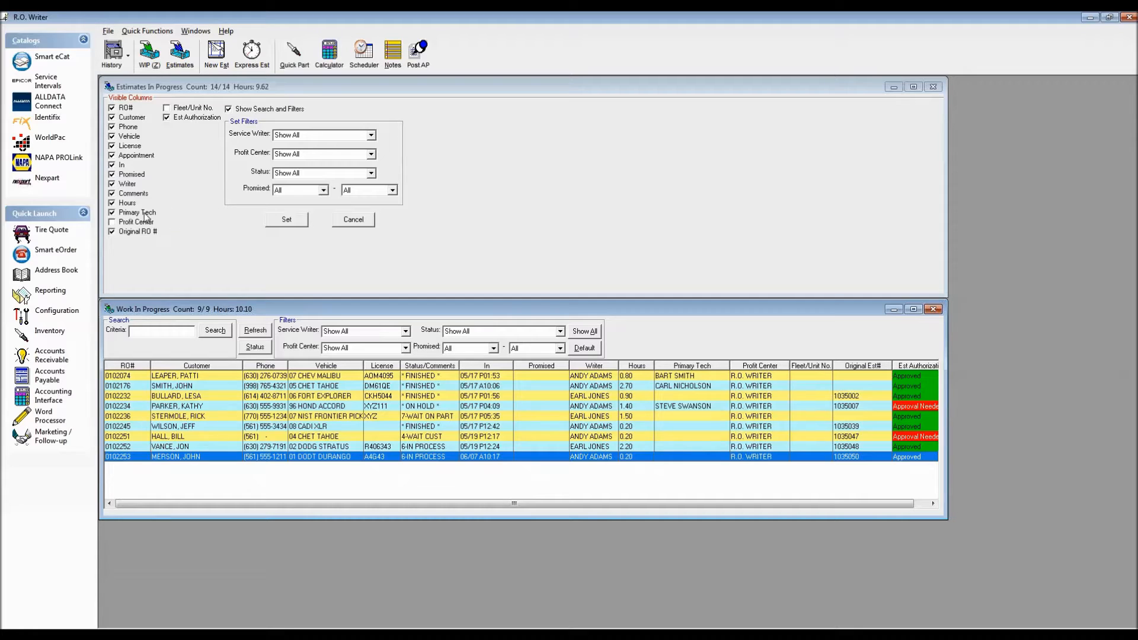
click(112, 183)
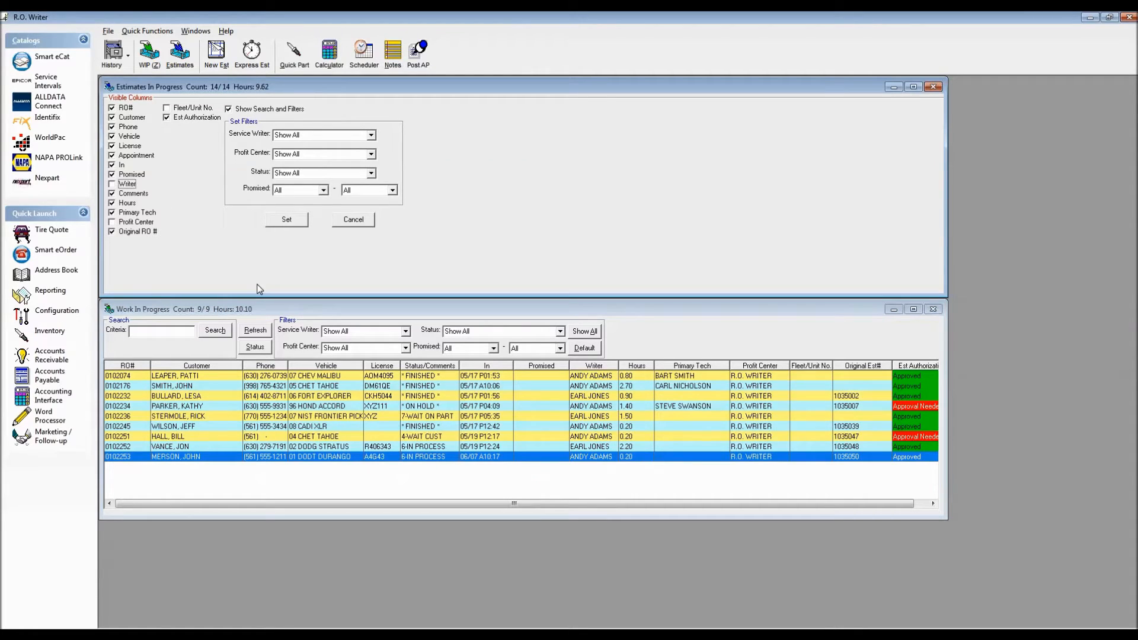
click(111, 203)
click(112, 212)
click(112, 231)
click(286, 221)
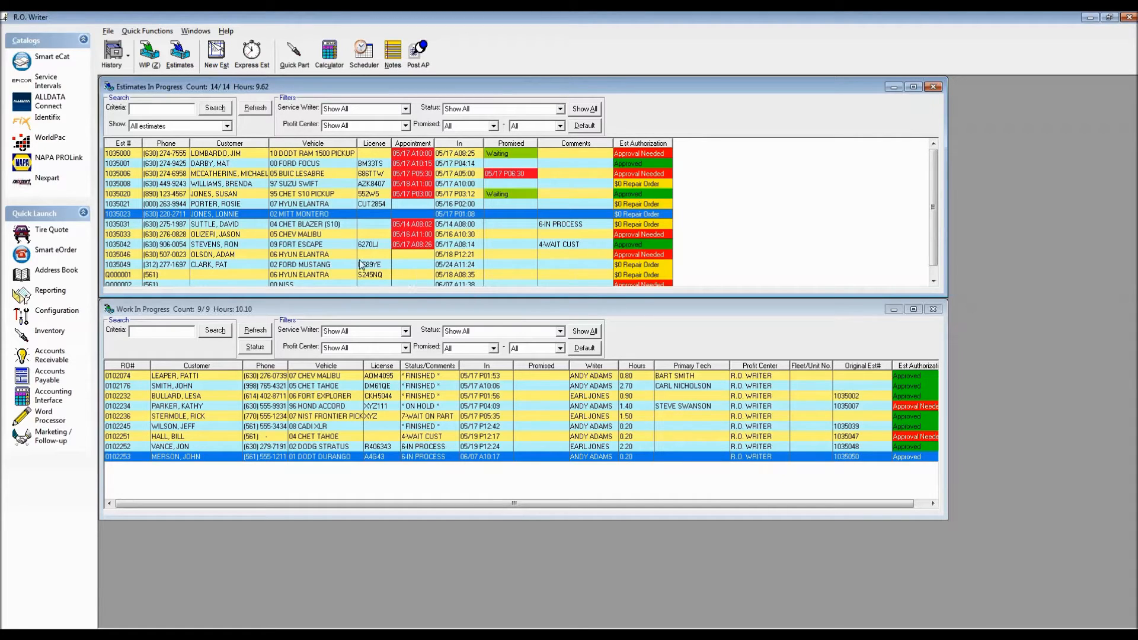
Restore the Writer, Hours and Primary Tech columns in Estimates In Progress.
right_click(291, 185)
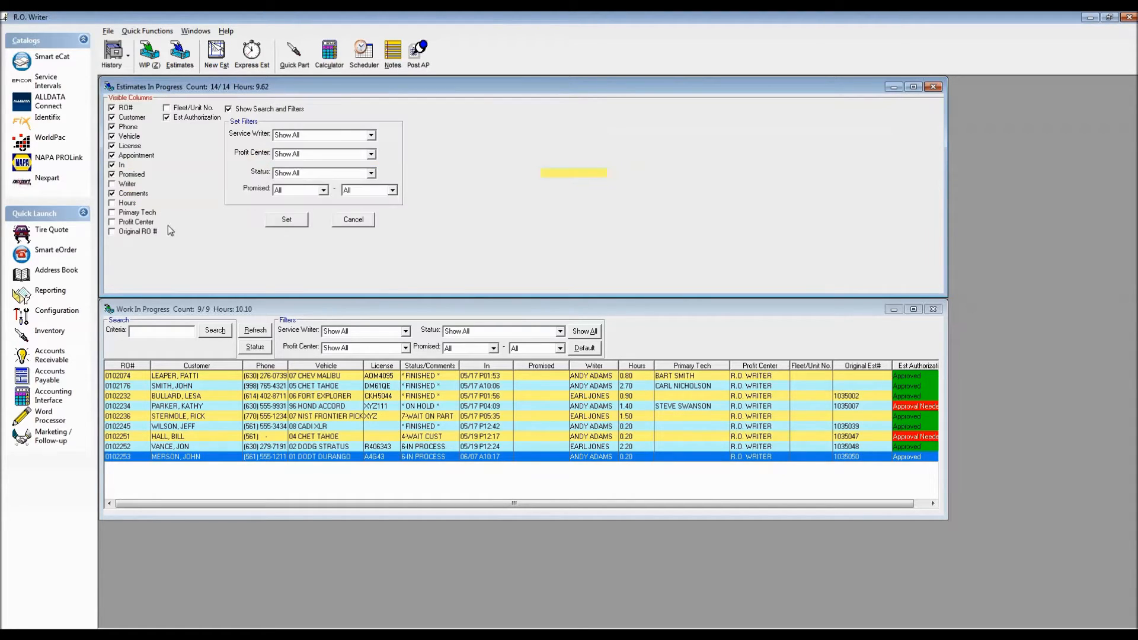
click(120, 187)
click(112, 203)
click(112, 212)
click(287, 220)
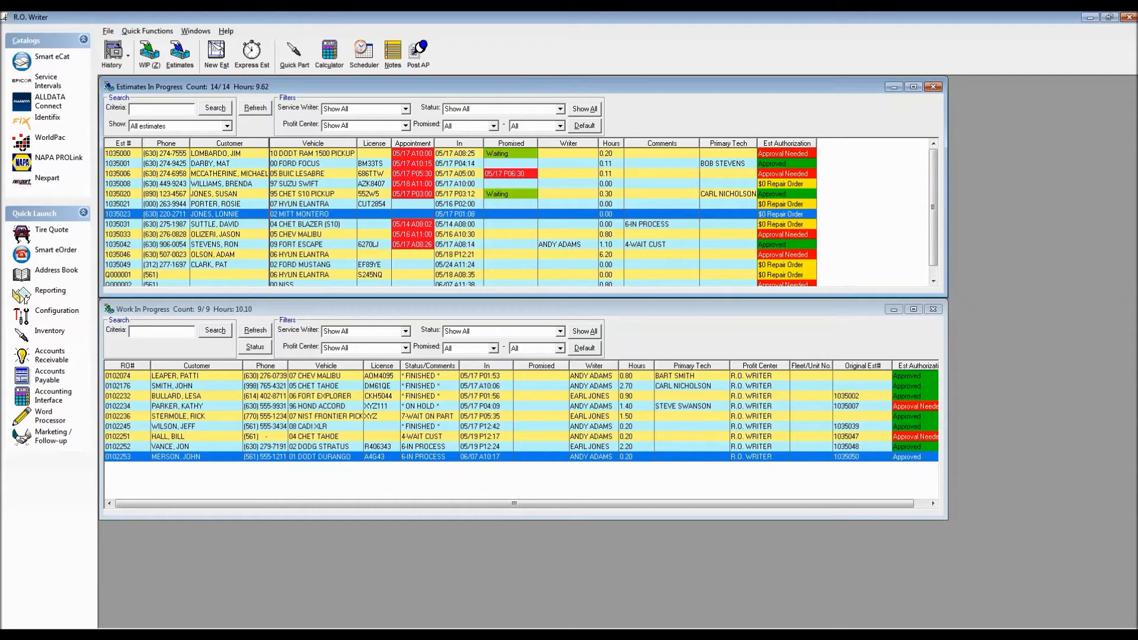
Widen the Customer column in Estimates In Progress slightly and place the Phone column directly after it.
drag(269, 144, 283, 144)
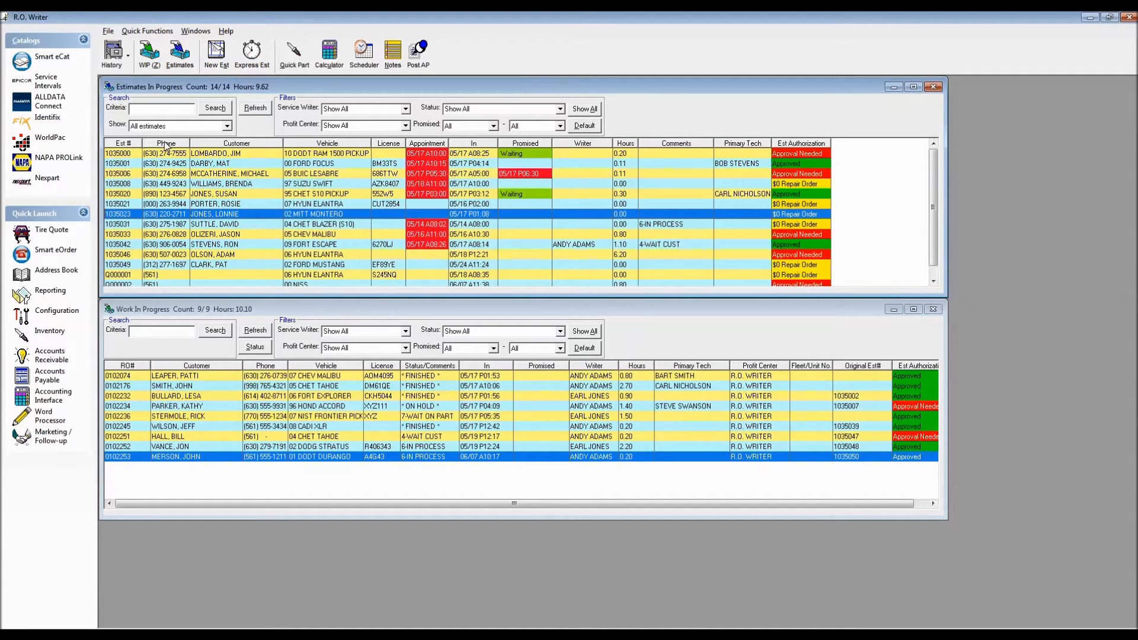
drag(165, 145, 278, 143)
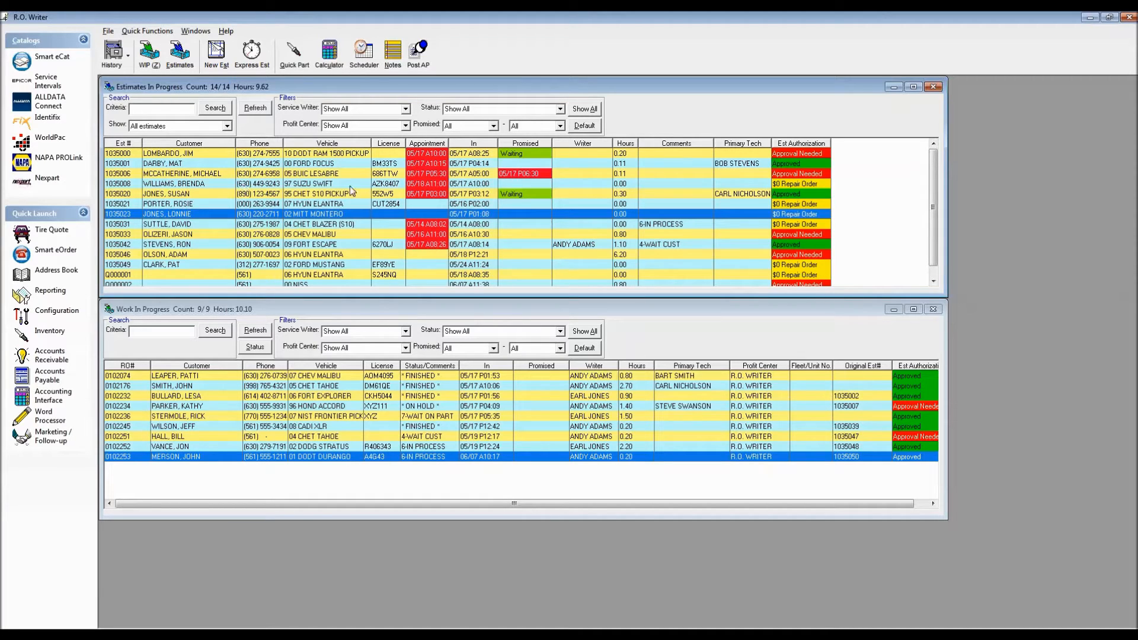
Hide the search and filters area of Estimates In Progress through its display settings.
right_click(323, 190)
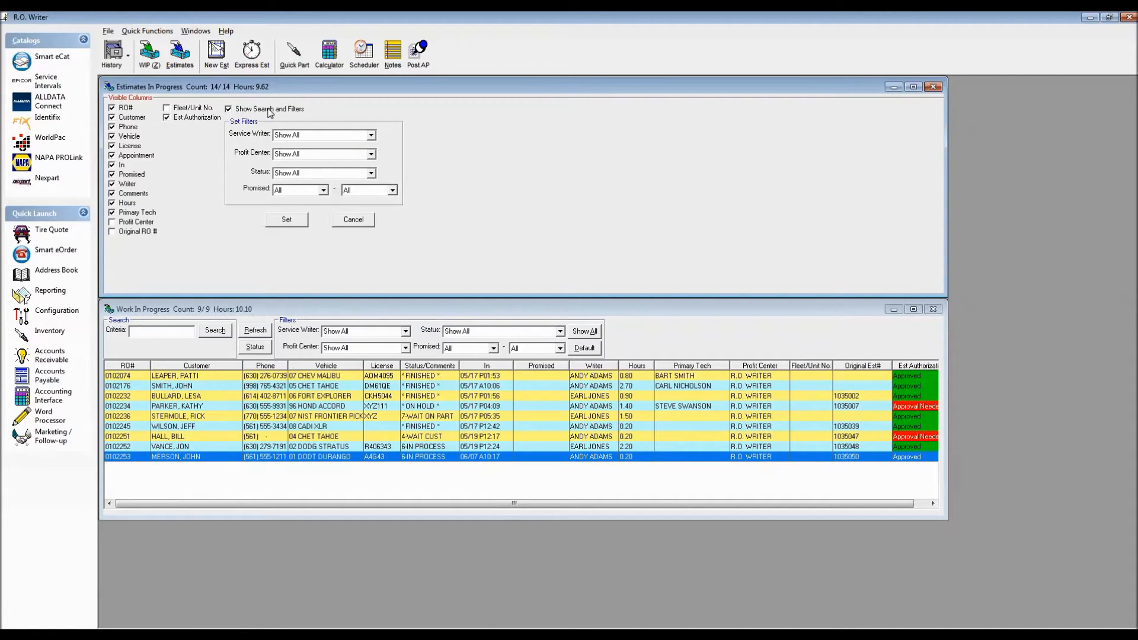
click(299, 222)
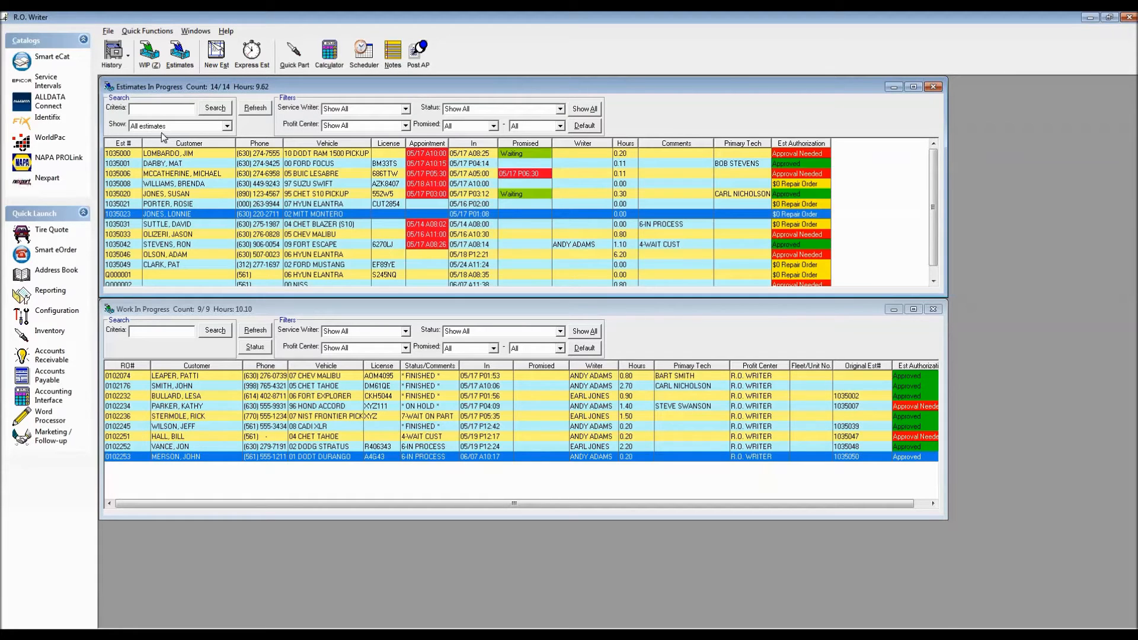
right_click(708, 97)
click(228, 109)
click(287, 220)
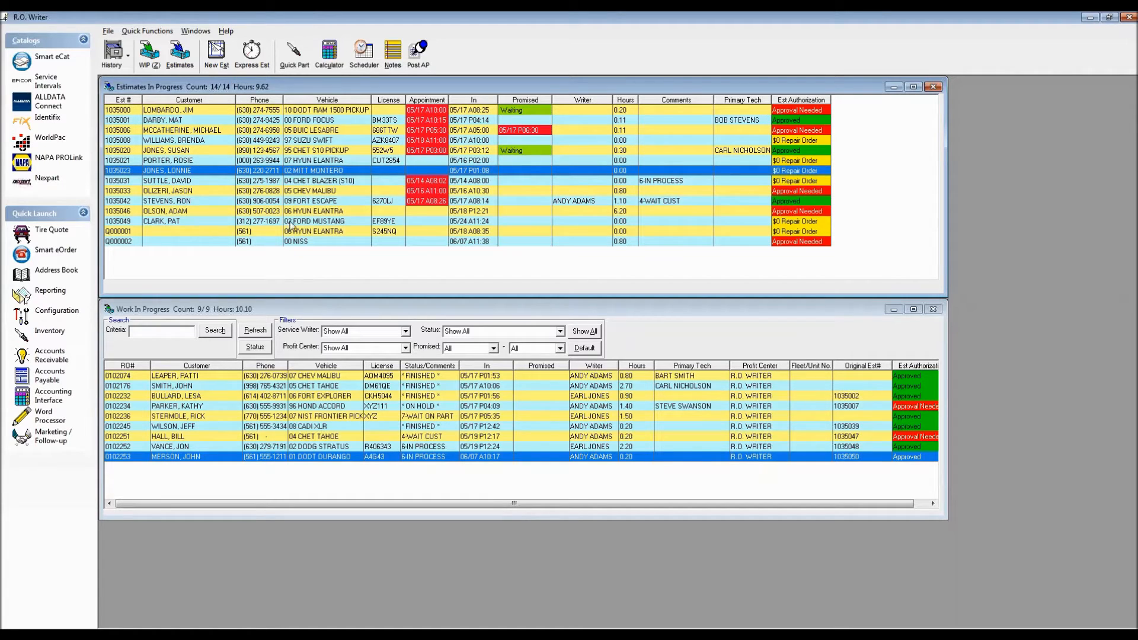
Show the search and filters area of Estimates In Progress again.
right_click(286, 162)
click(238, 110)
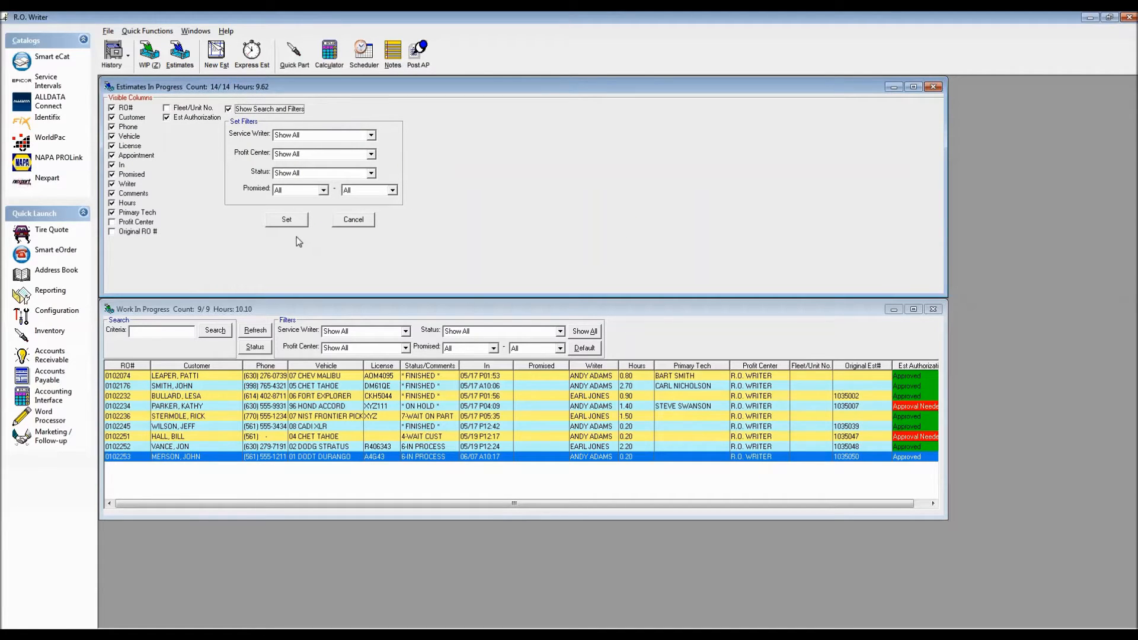
click(287, 219)
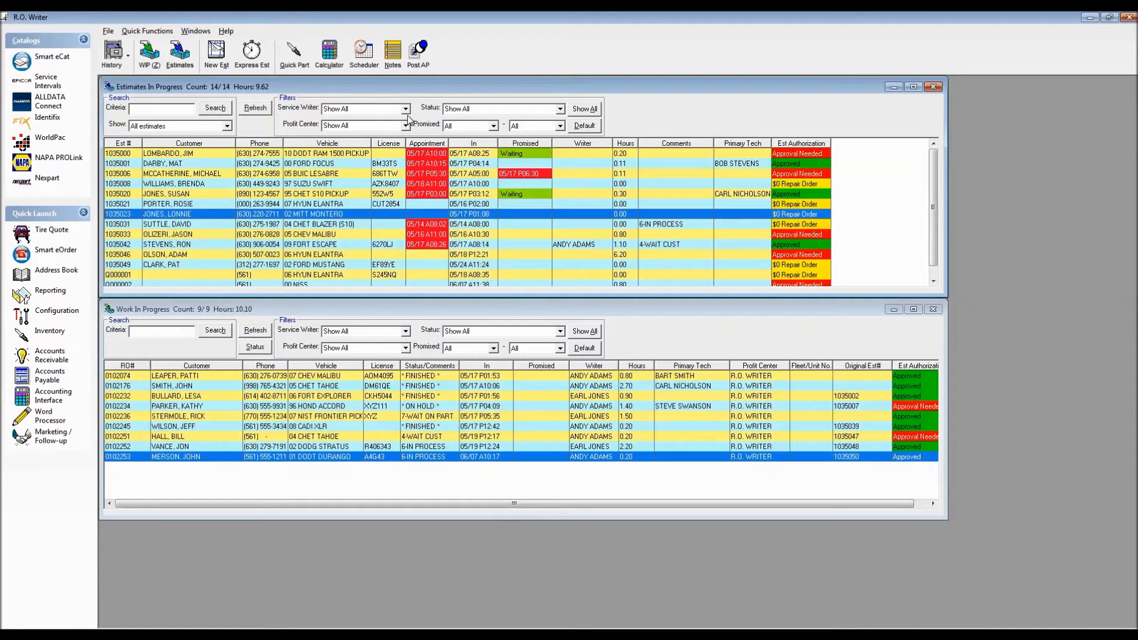
Search the estimates by a customer's last name, and review the Show options while keeping All estimates selected.
click(141, 111)
text(OLSON)
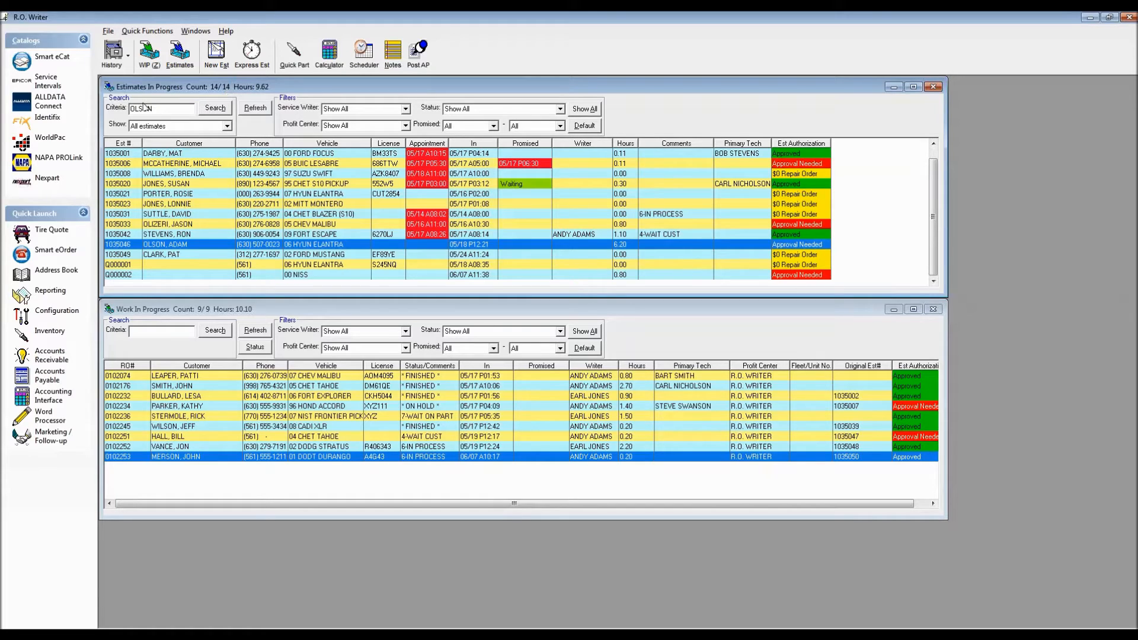
click(227, 125)
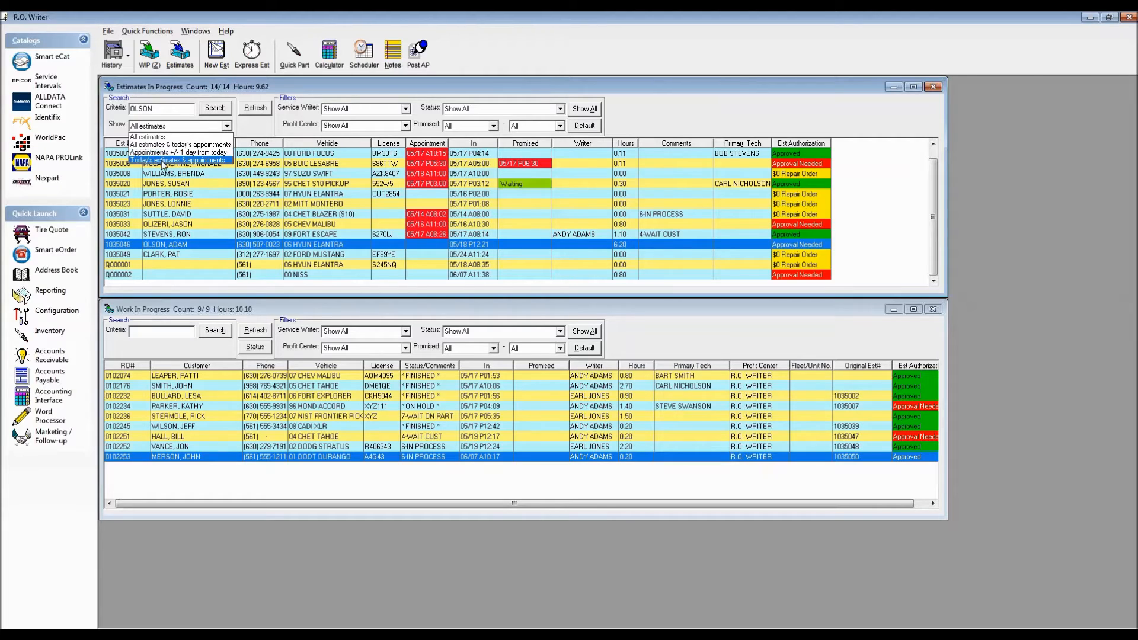
click(162, 161)
click(255, 129)
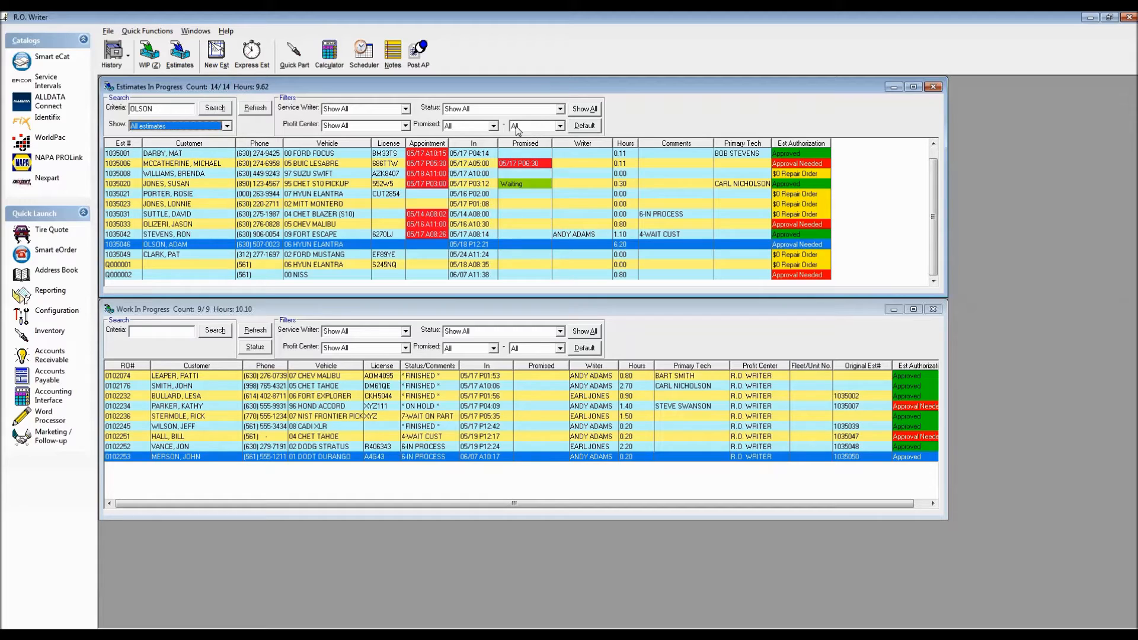
Set the default Service Writer filter of Estimates In Progress to only the first listed writer by deselecting the second.
right_click(303, 185)
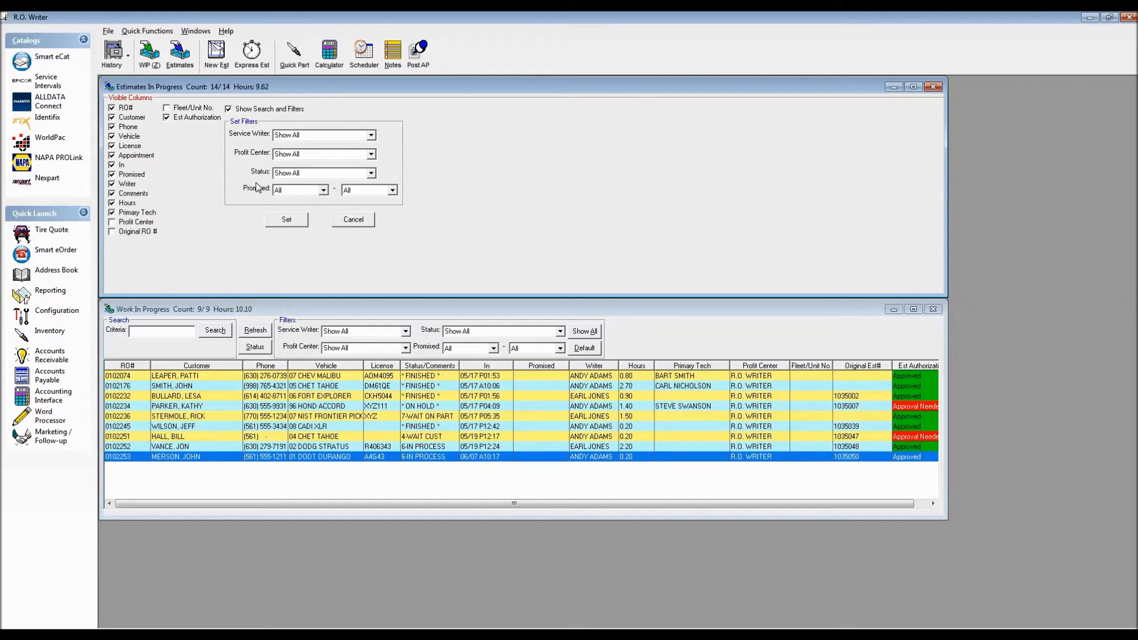
click(370, 135)
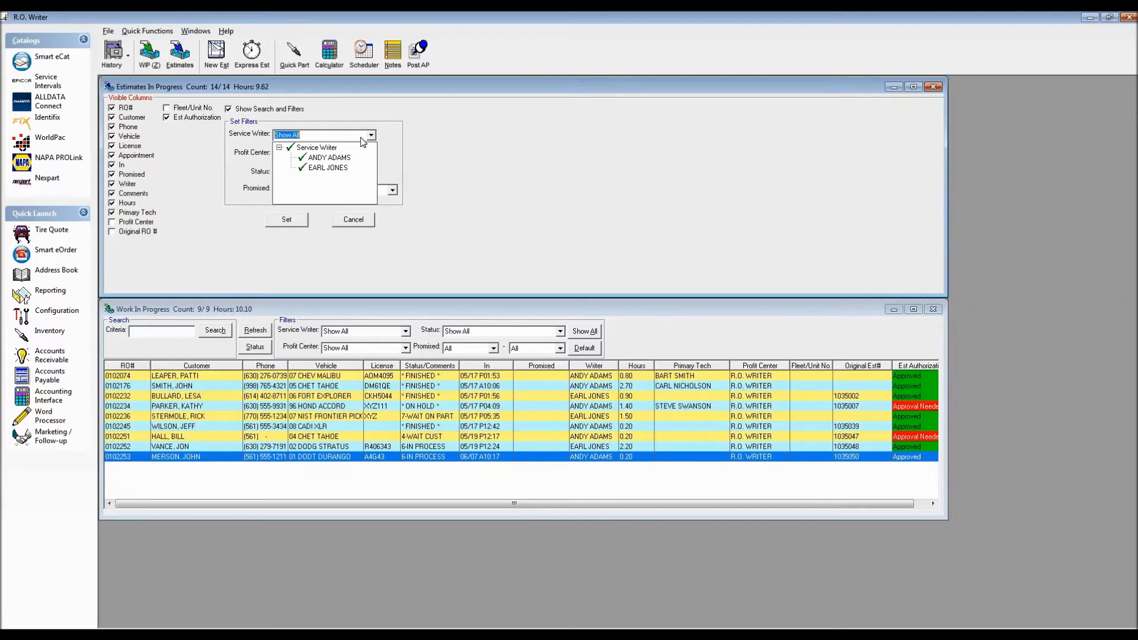
click(301, 169)
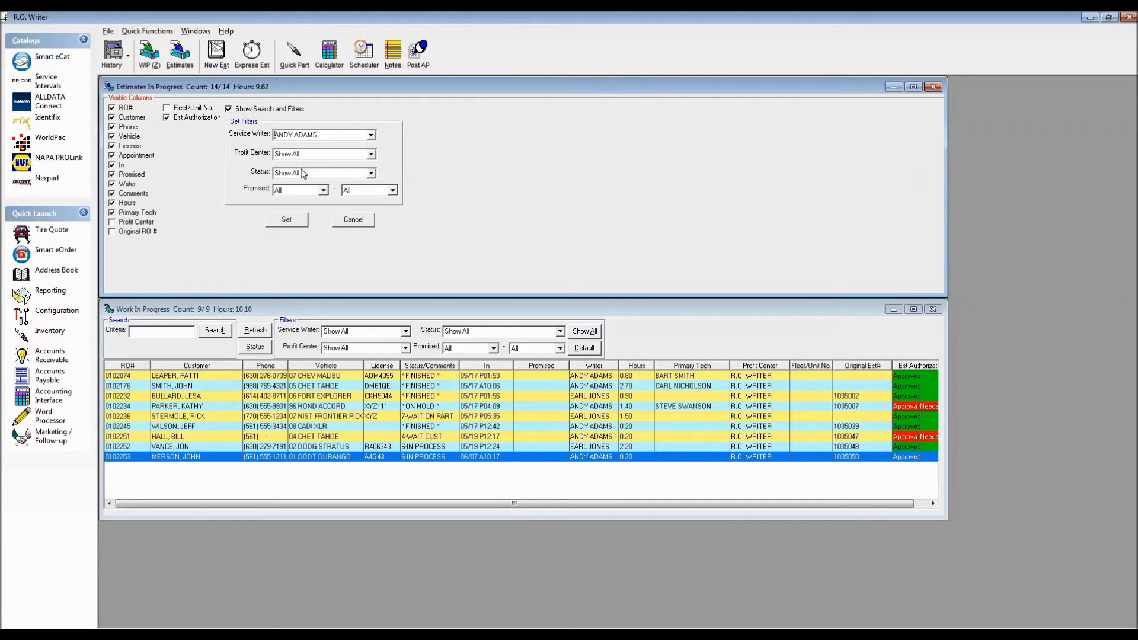
click(370, 136)
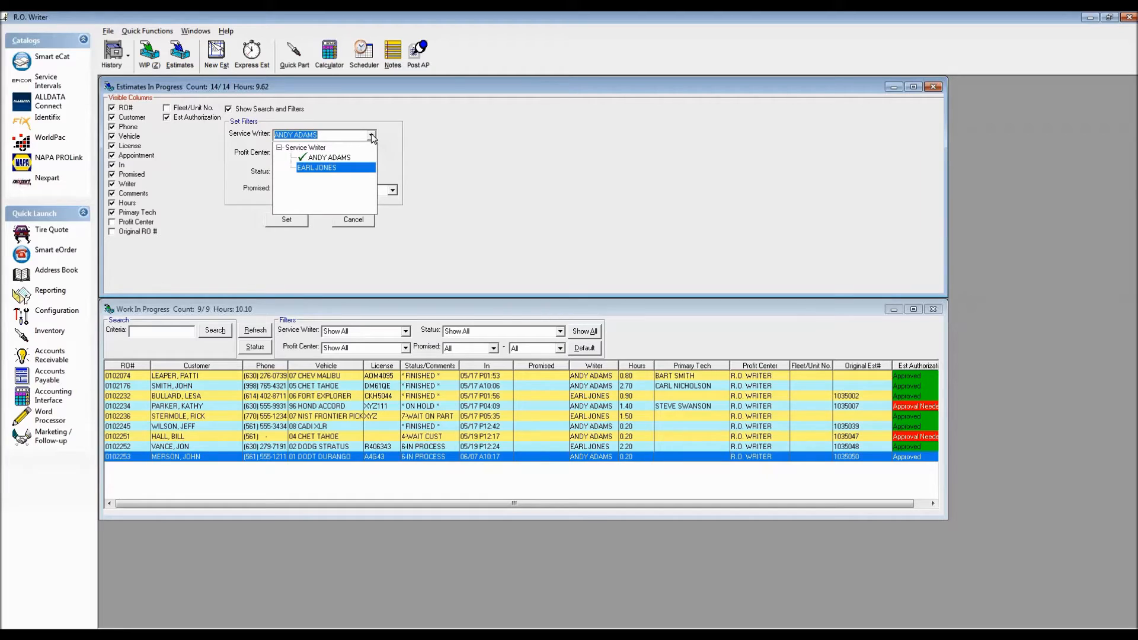
click(432, 134)
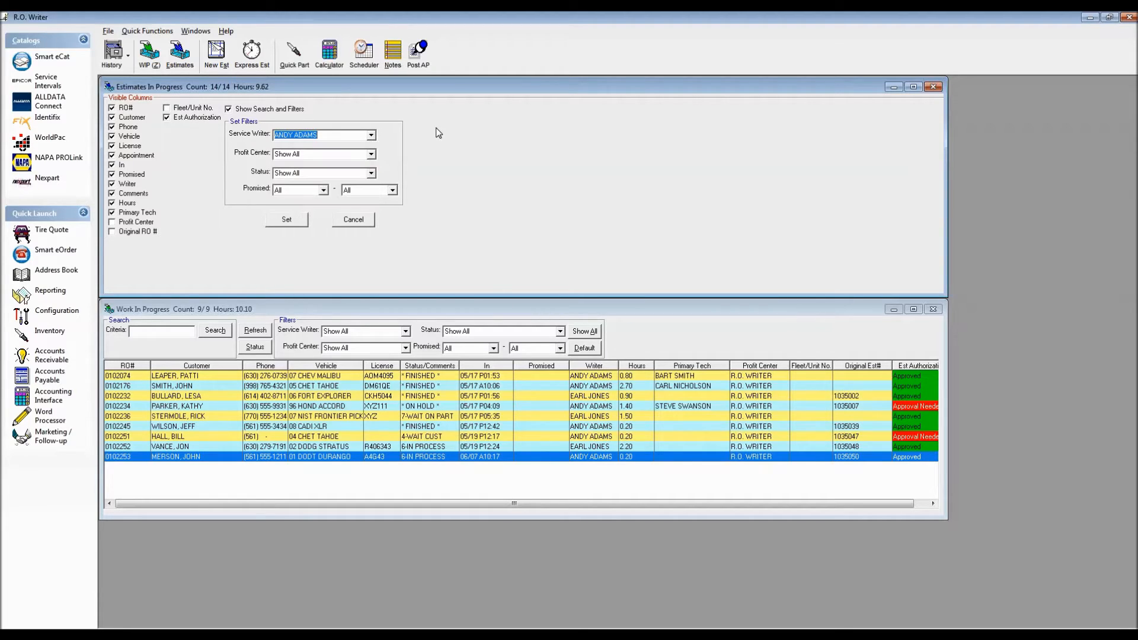
click(284, 219)
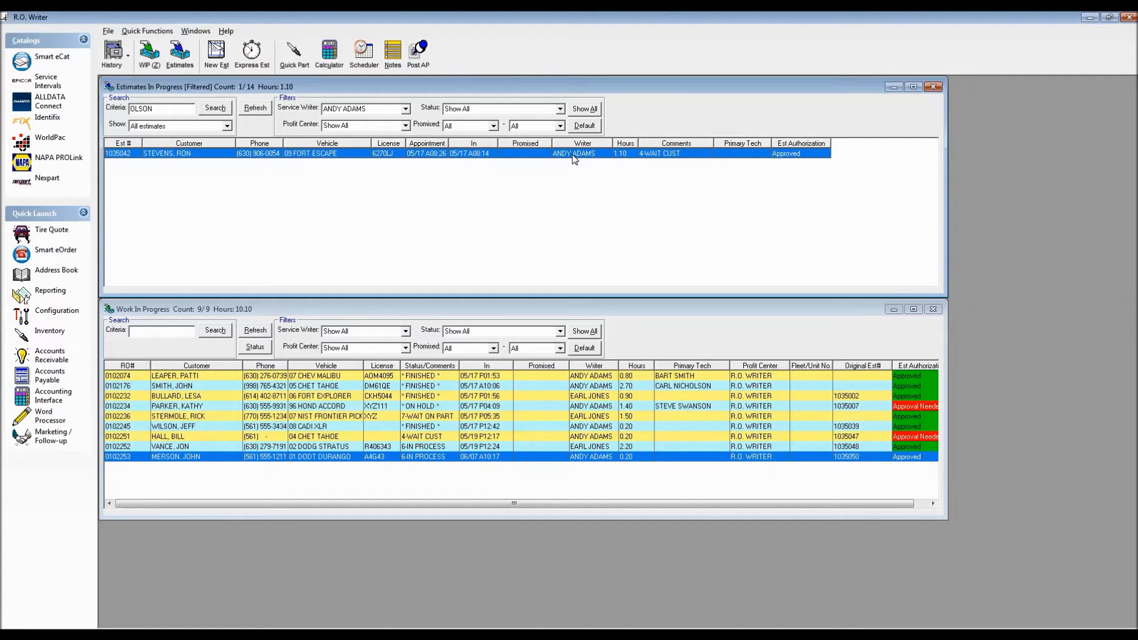
Add the second writer back to the active Service Writer filter of the Estimates In Progress list.
click(406, 110)
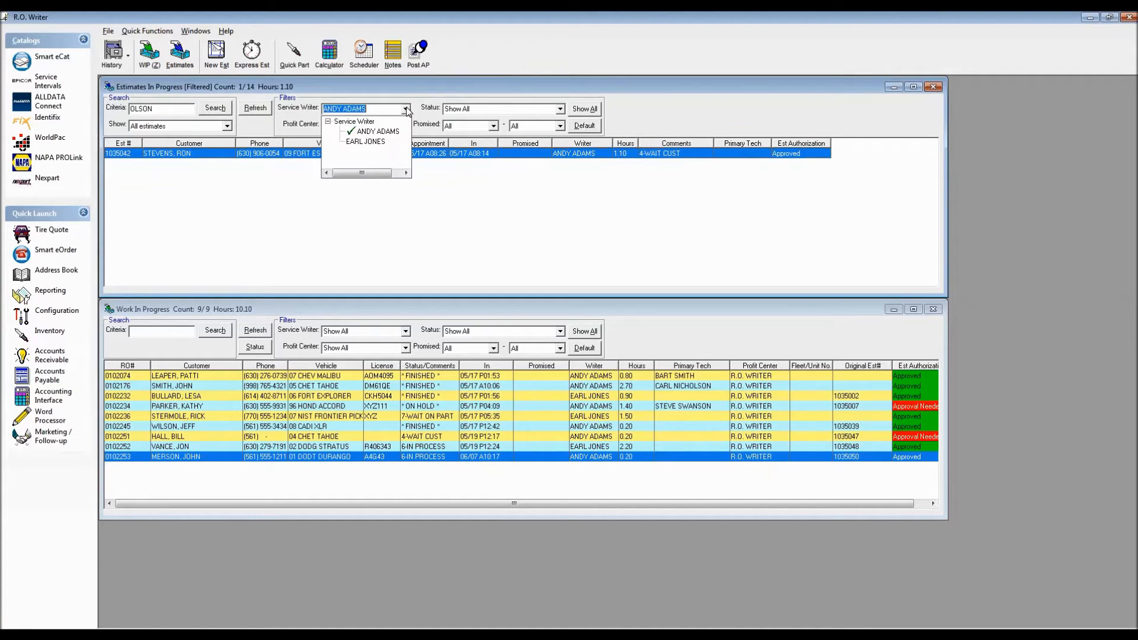
click(343, 139)
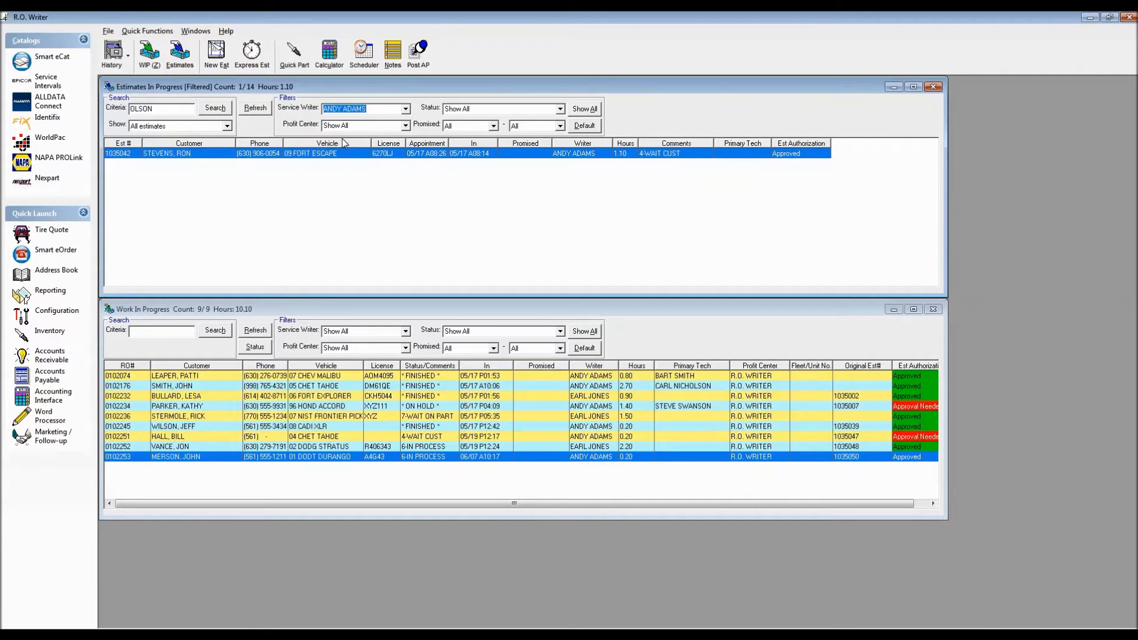
click(406, 109)
click(388, 143)
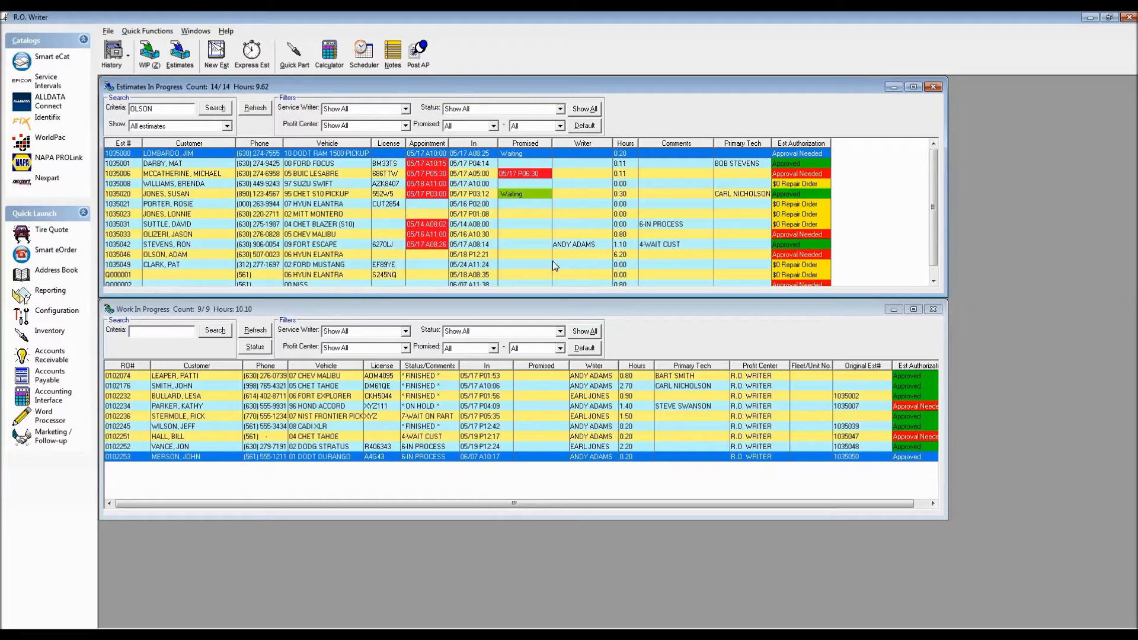
Reset the default Service Writer filter to include all writers in the Estimates In Progress display settings.
right_click(342, 193)
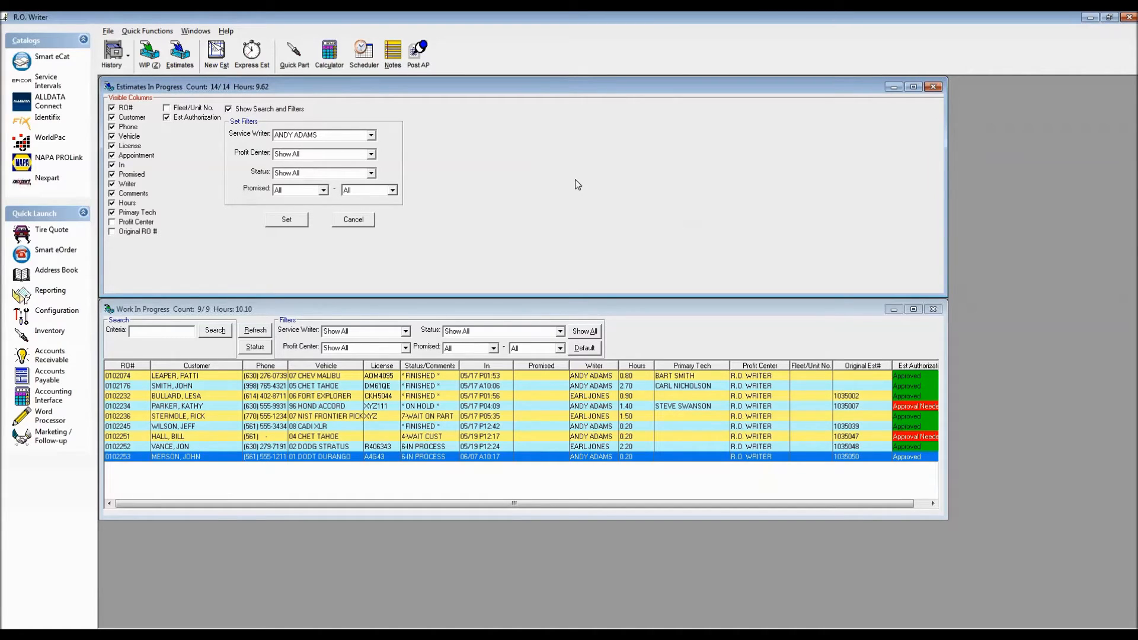
click(370, 135)
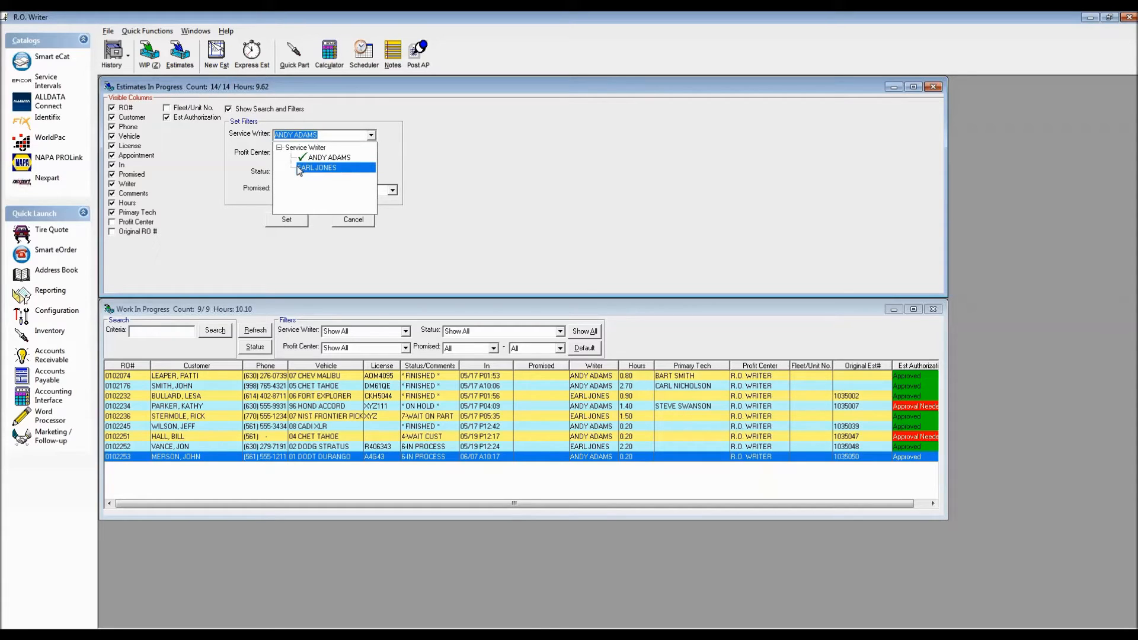
click(297, 167)
click(371, 135)
click(319, 170)
click(286, 220)
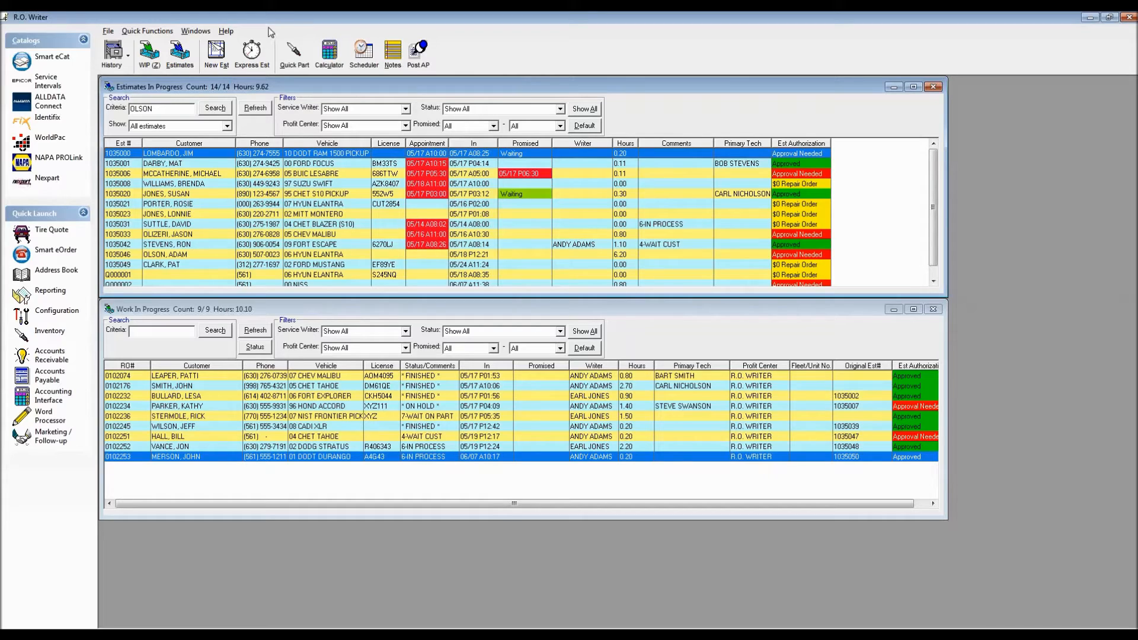
Save the current window layout and list settings as My Defaults for Work In Progress.
click(195, 35)
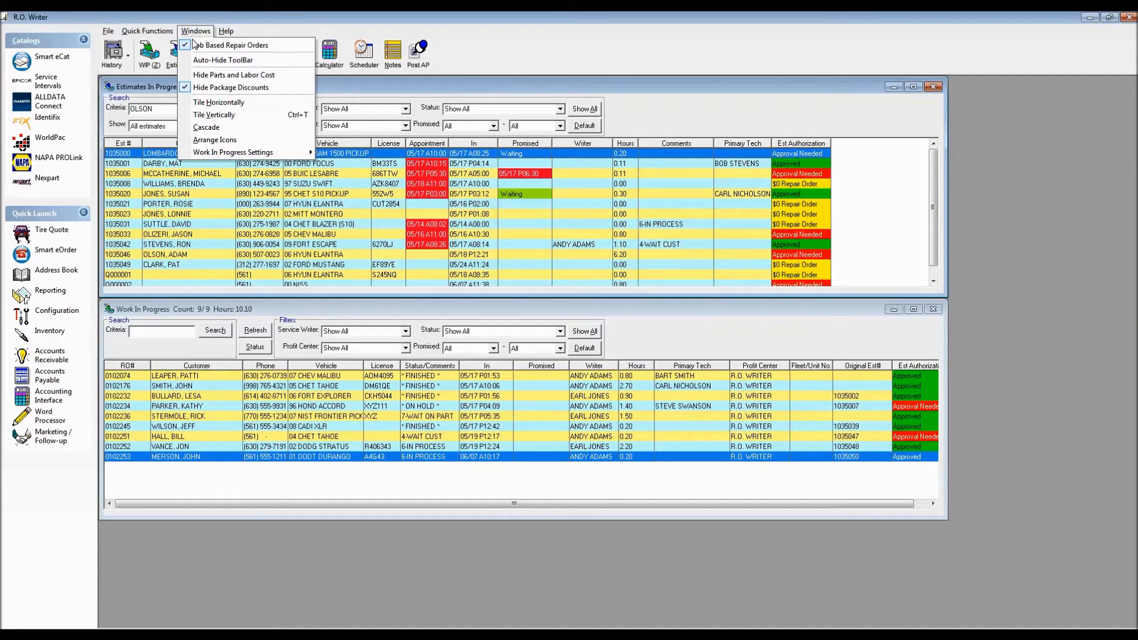
mouse_move(216, 155)
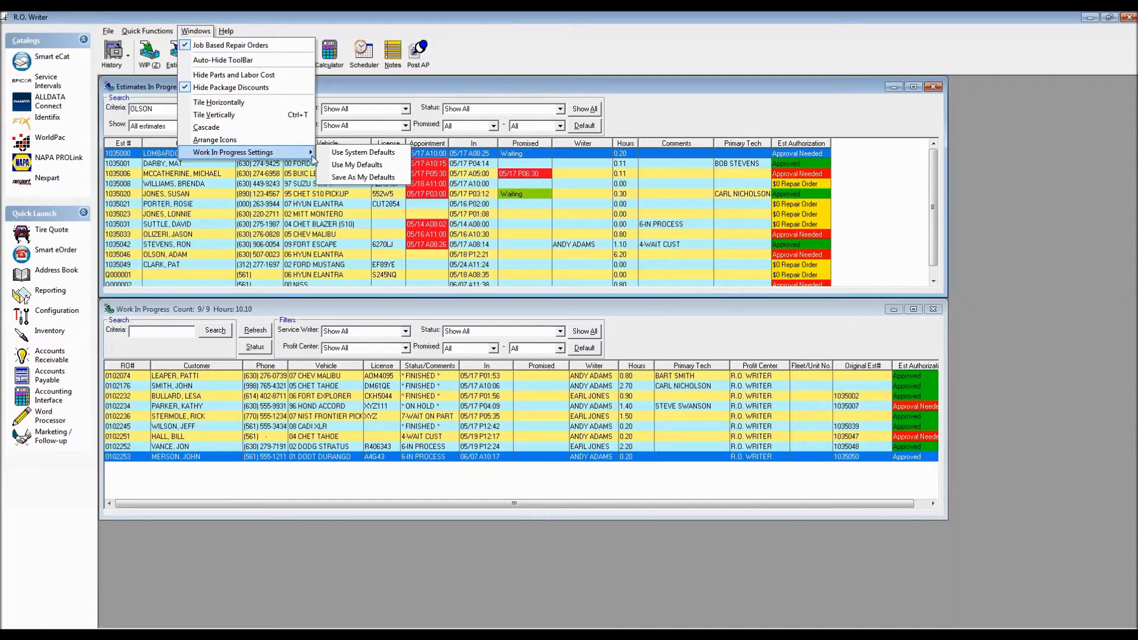
click(346, 176)
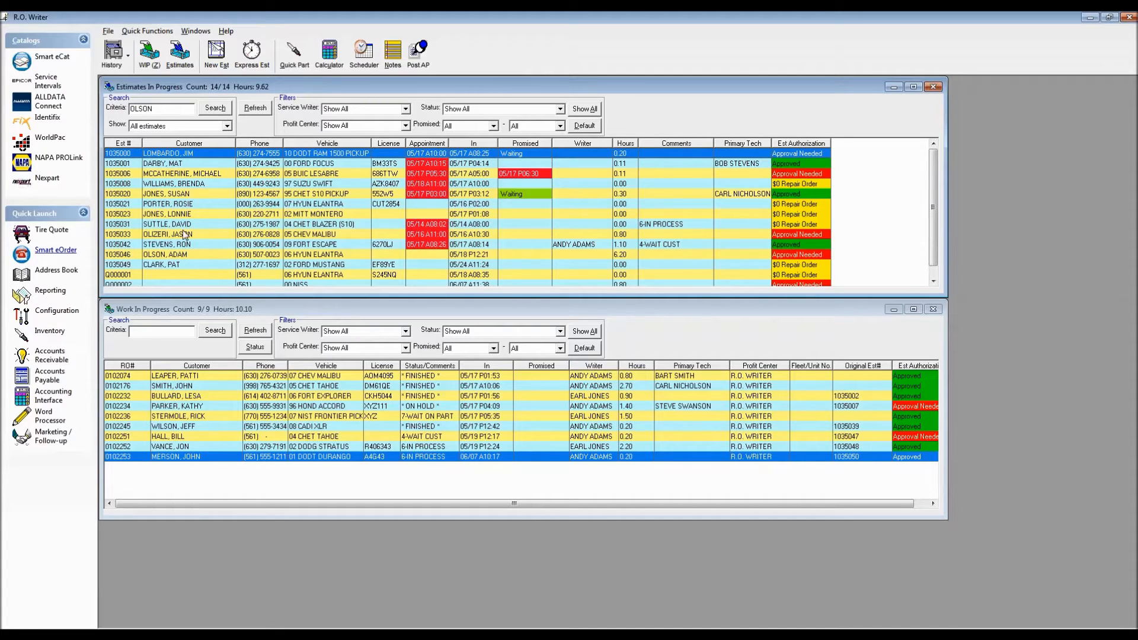
Hide the Comments, Promised, In and License columns of Estimates In Progress through its display settings.
right_click(433, 206)
click(127, 193)
click(127, 175)
click(122, 165)
click(128, 145)
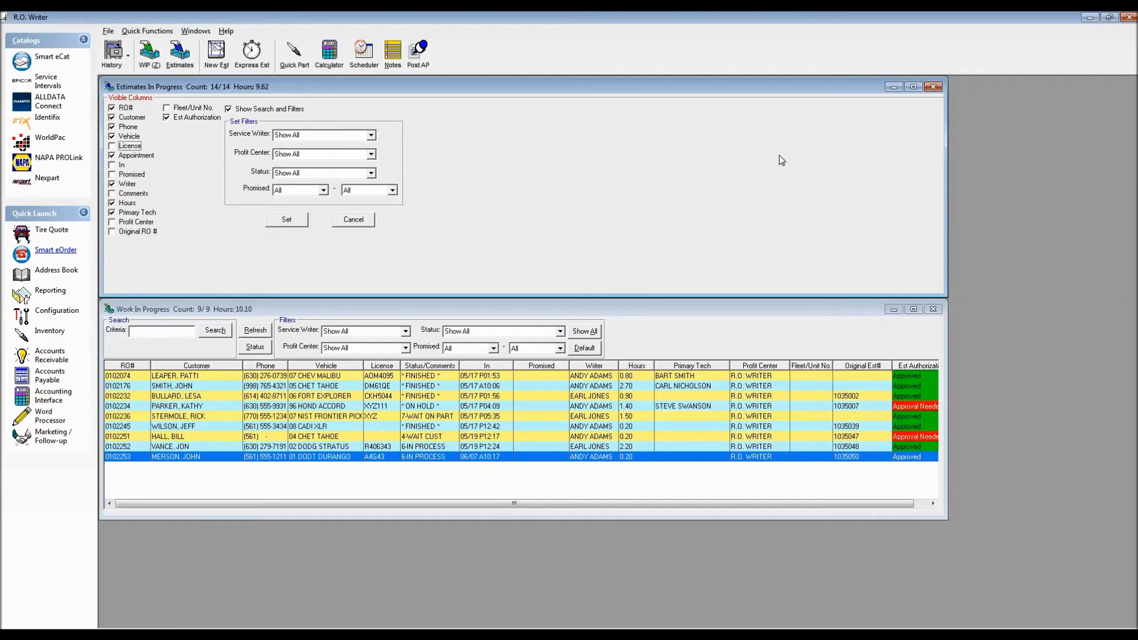
click(286, 219)
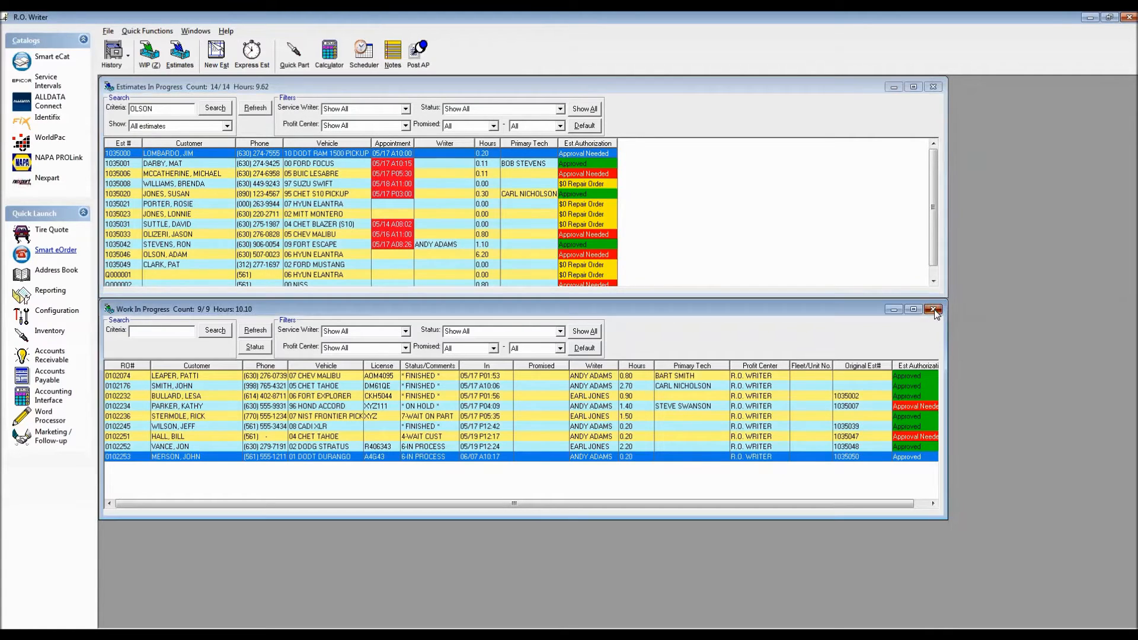
Close the Work In Progress window and place the Est Authorization column directly after Est # in Estimates In Progress.
click(932, 309)
drag(595, 144, 161, 145)
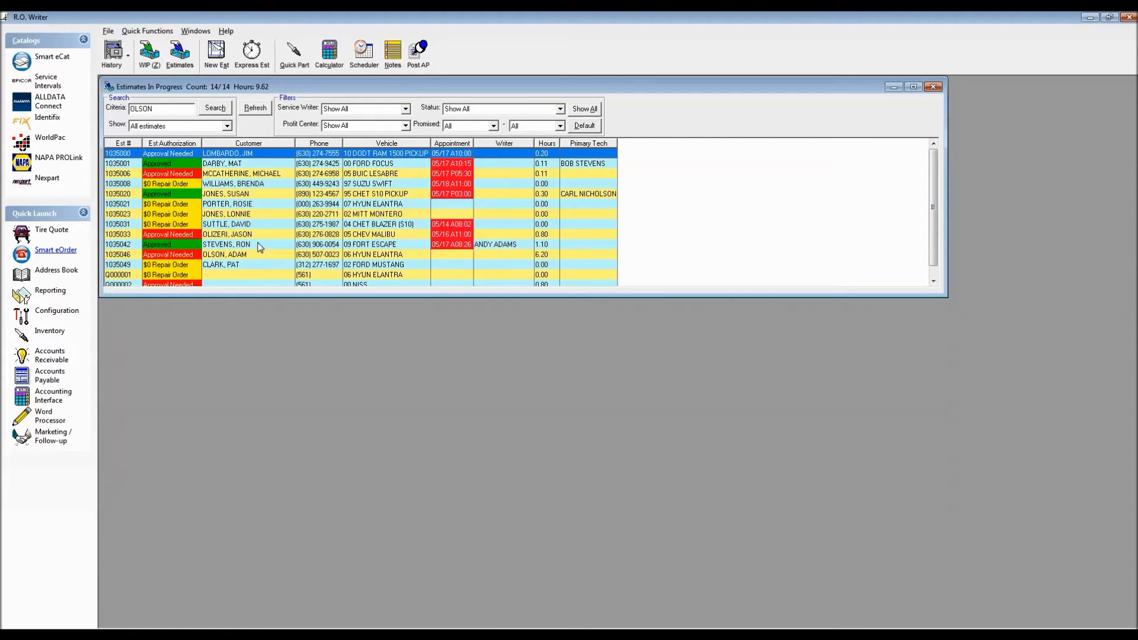
Restore the saved layout with Use My Defaults, and review the Work In Progress display settings without changing them.
click(195, 32)
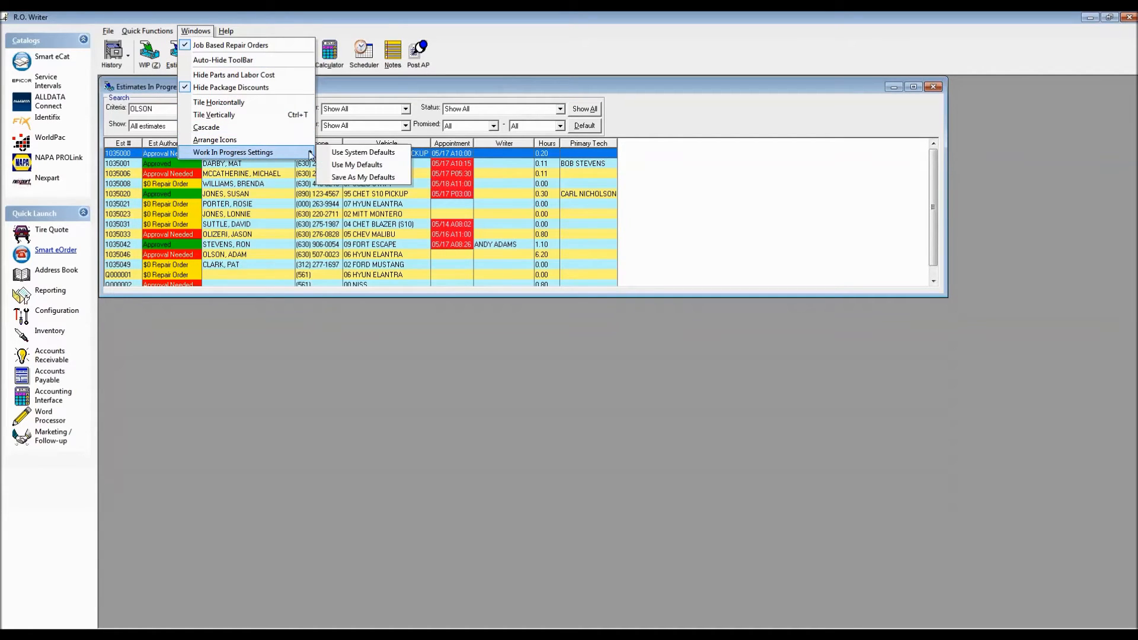
click(345, 164)
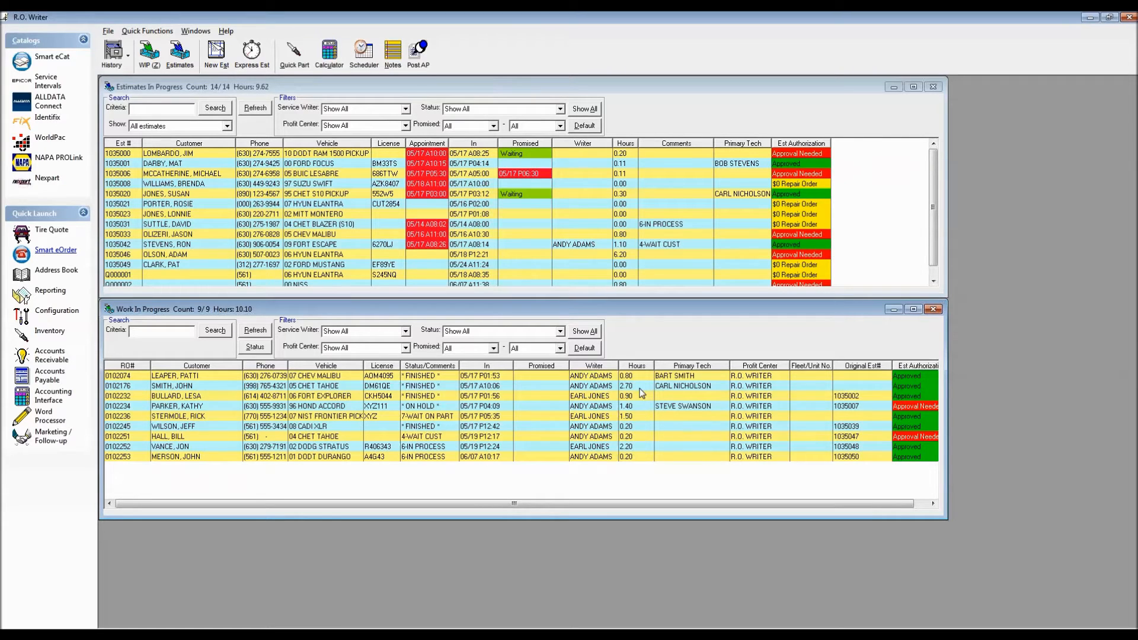
right_click(383, 410)
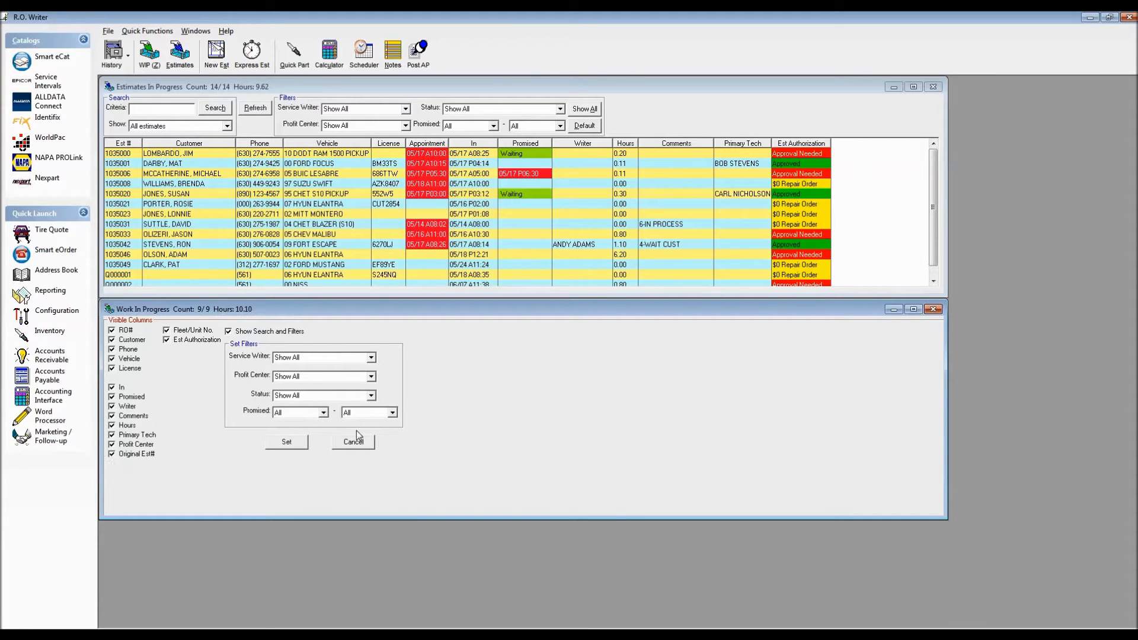
click(289, 443)
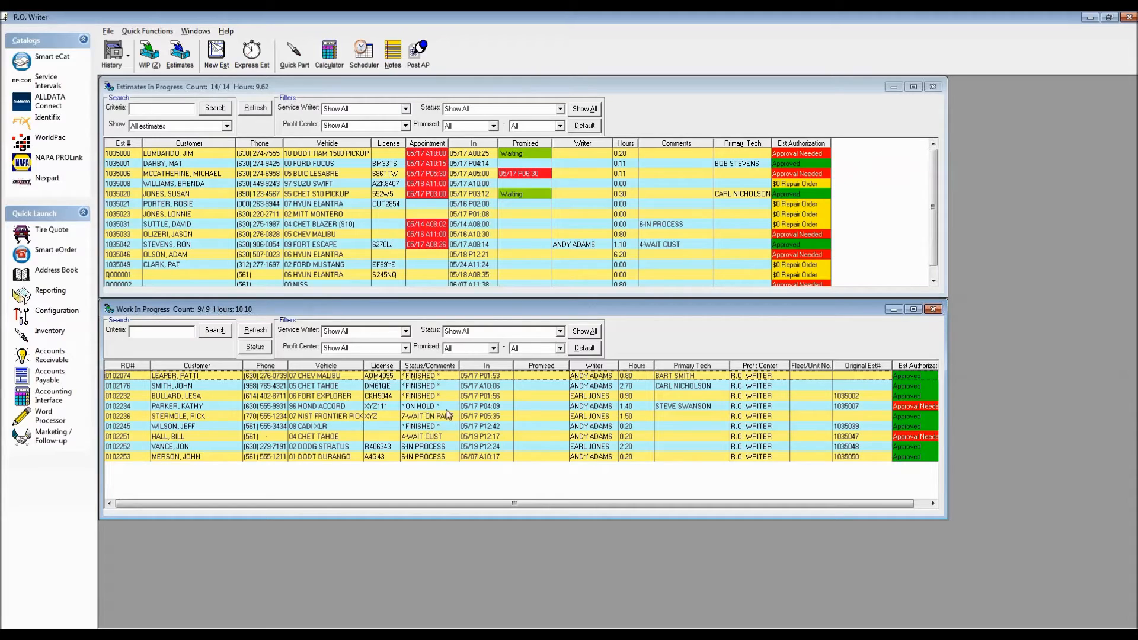
Set the status of the 02 DODG STRATUS repair order in Work In Progress to FINISHED.
click(423, 447)
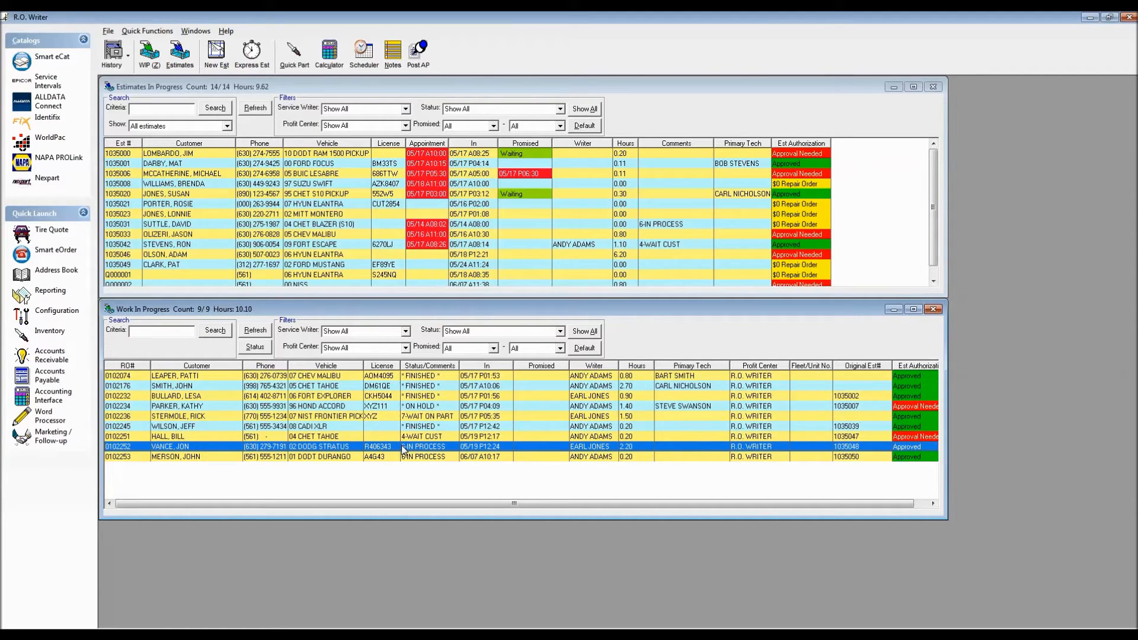
click(256, 348)
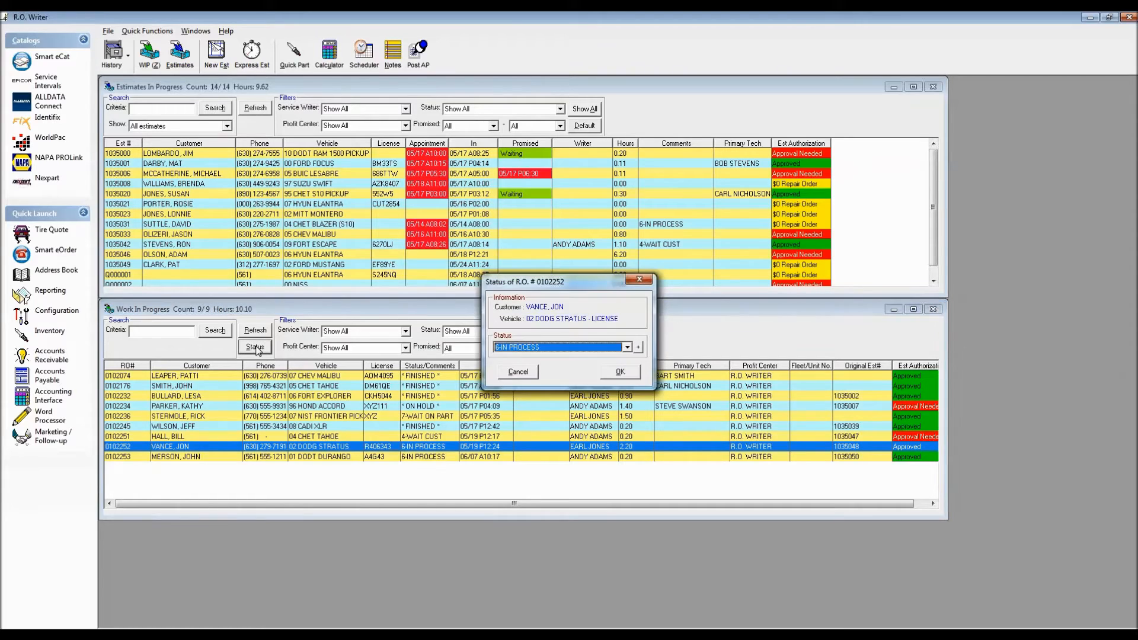
click(626, 347)
scroll(627, 386, up, 3)
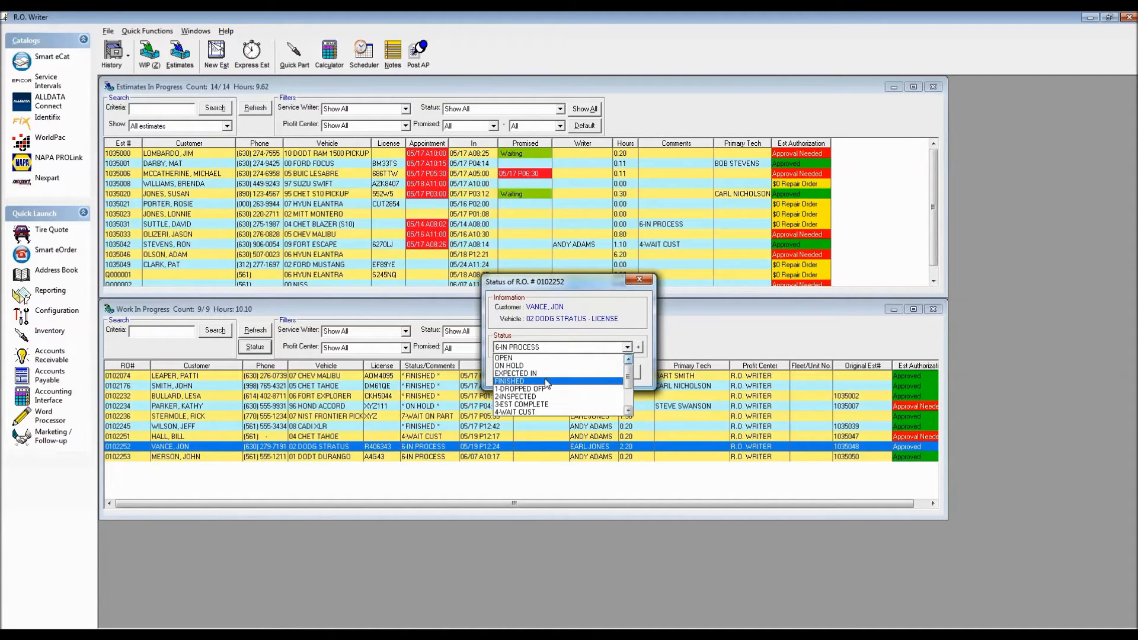
click(543, 381)
click(620, 373)
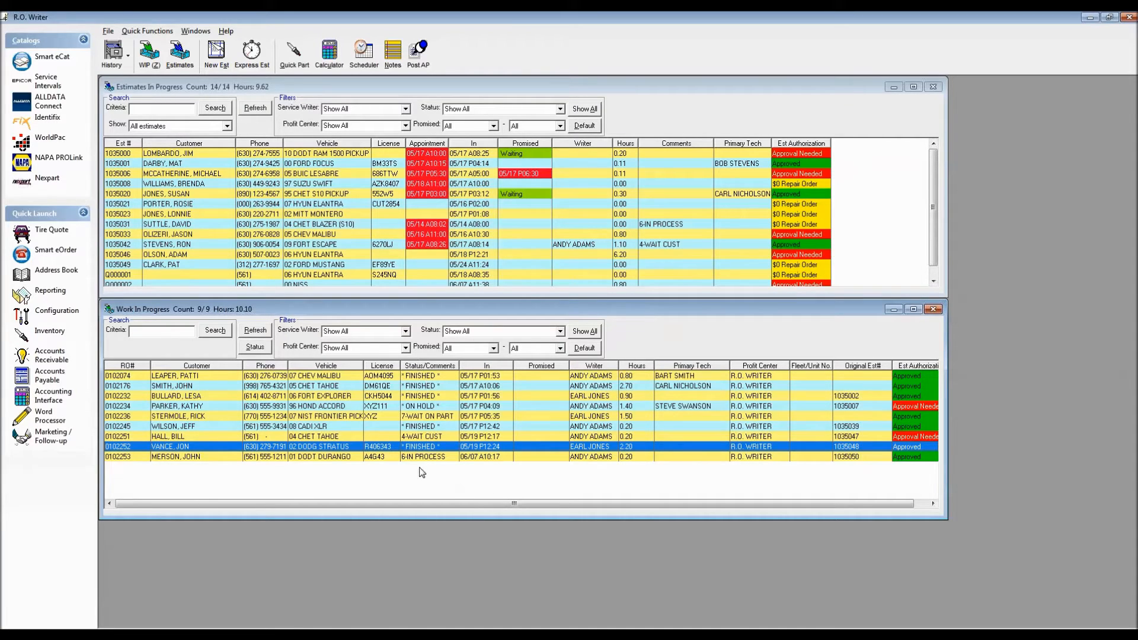
Open the 01 DODT DURANGO repair order, change its status to FINISHED in Other Information, and close it.
click(376, 458)
double_click(377, 460)
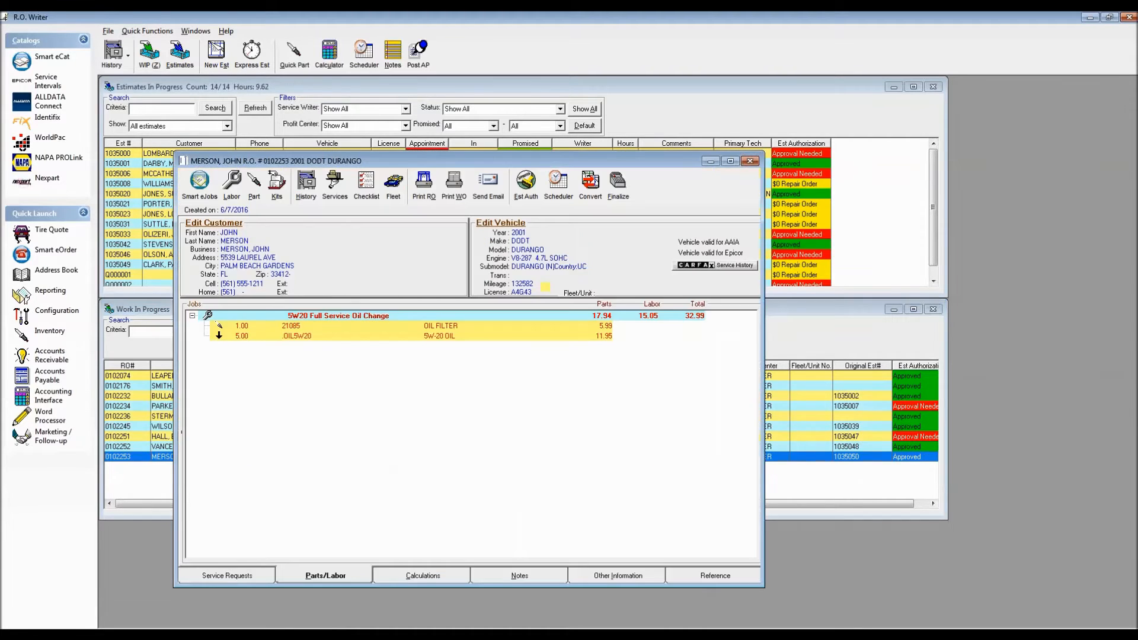
click(629, 576)
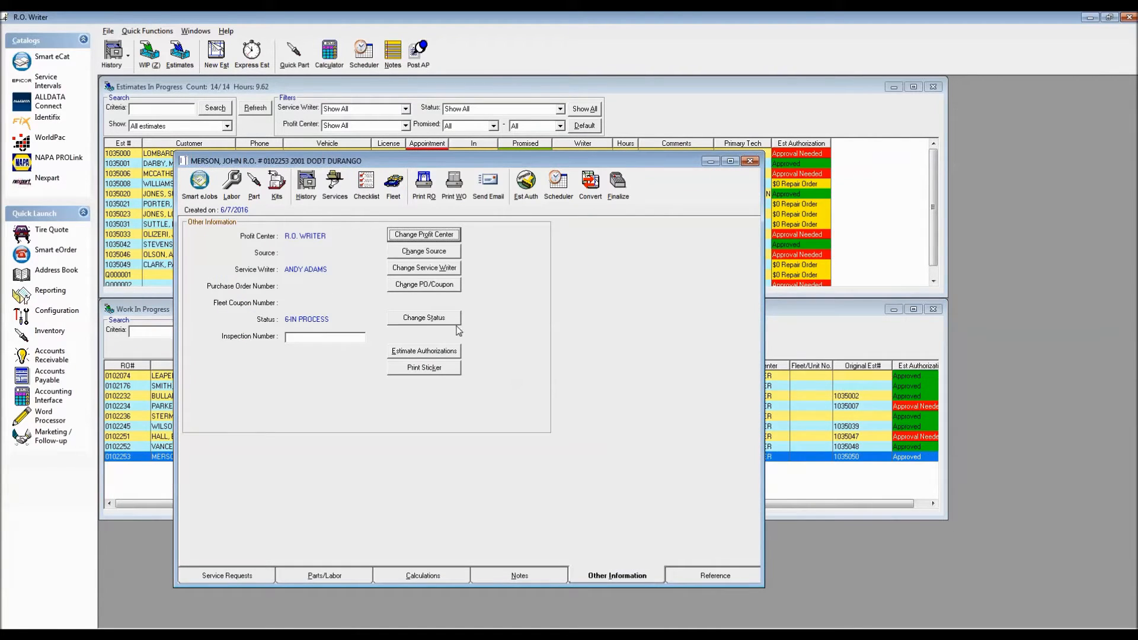
click(431, 319)
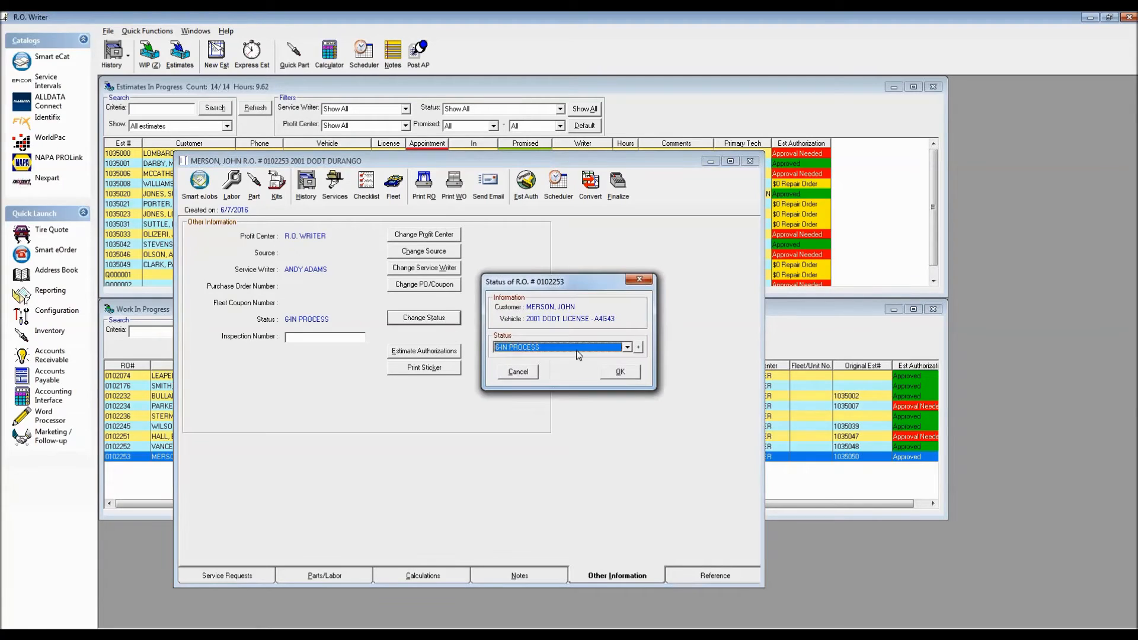
click(626, 347)
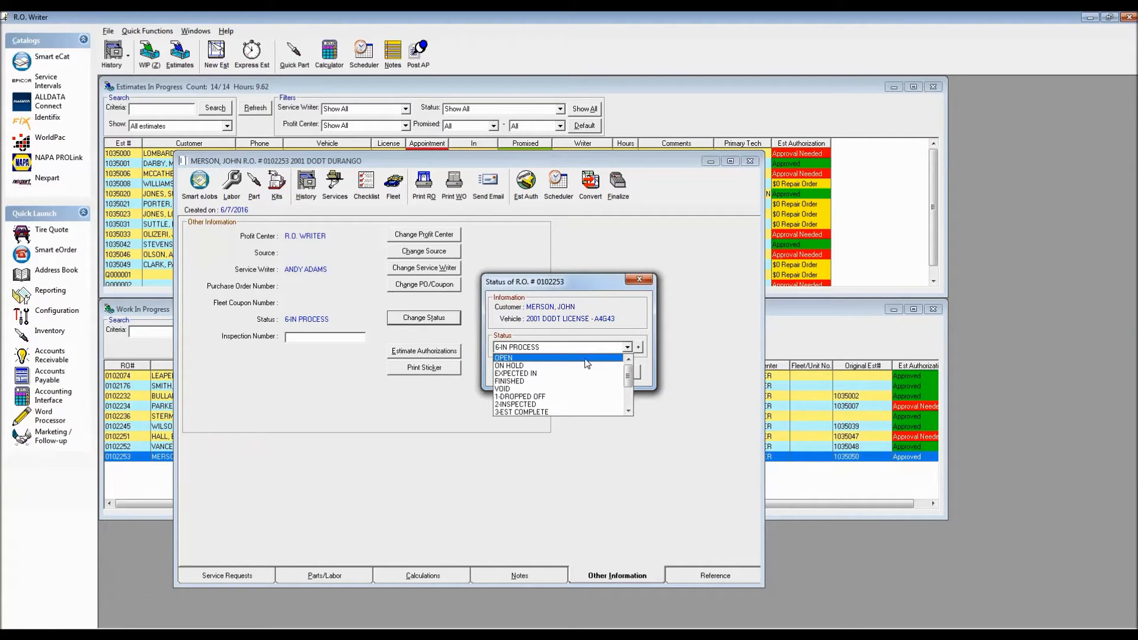
click(610, 381)
click(619, 372)
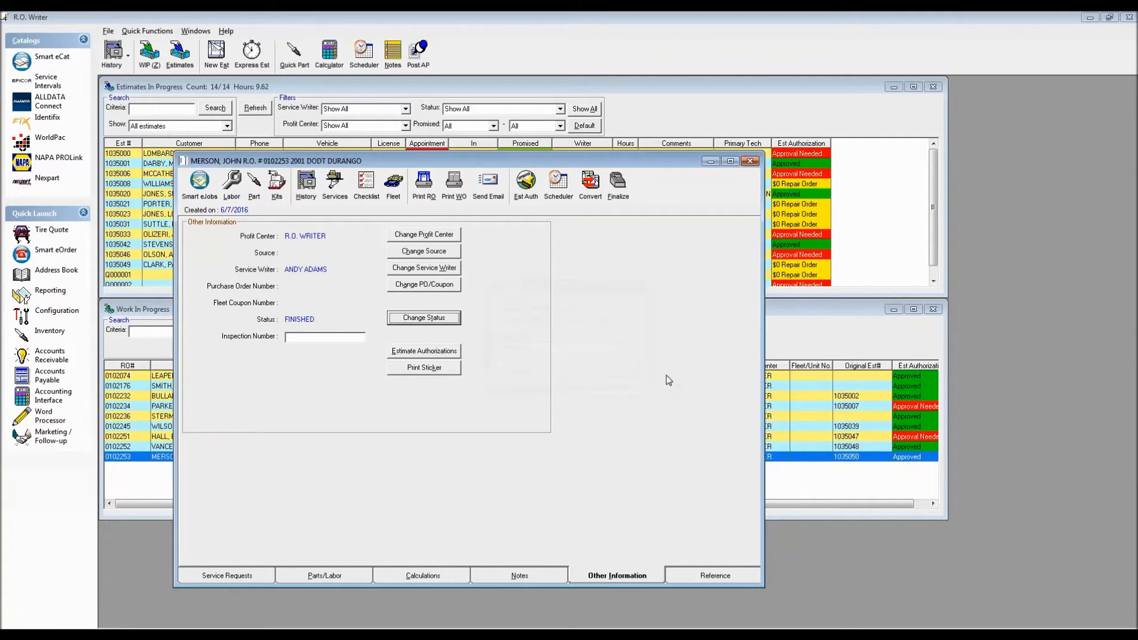
click(748, 161)
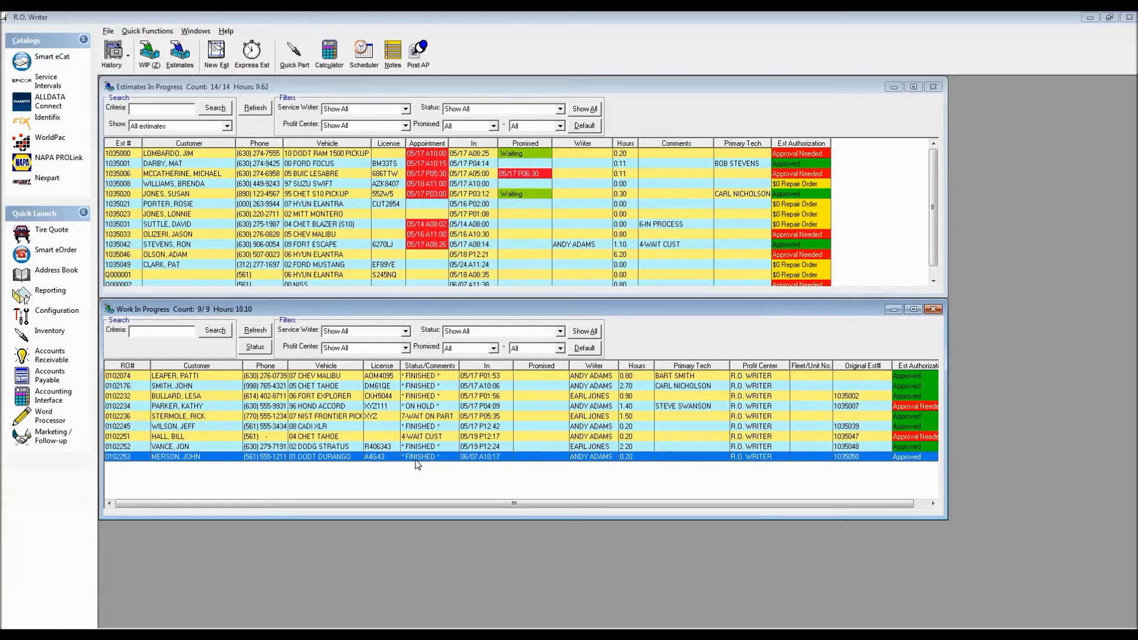
View the status of the 04 CHET TAHOE repair order and close the status dialog without changing it.
click(388, 436)
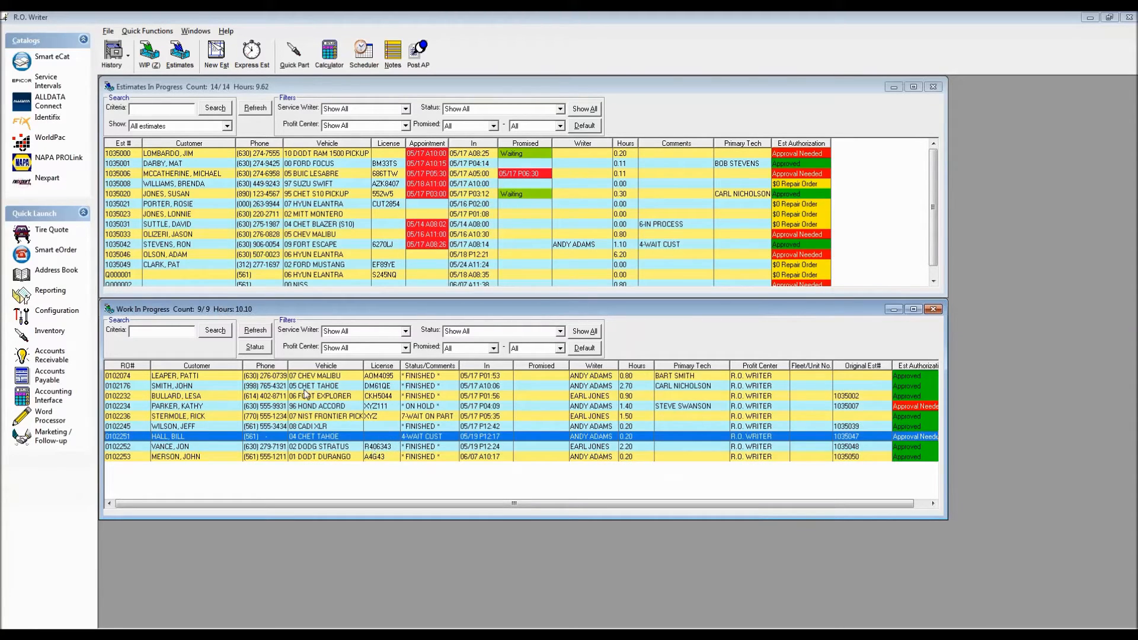
click(256, 347)
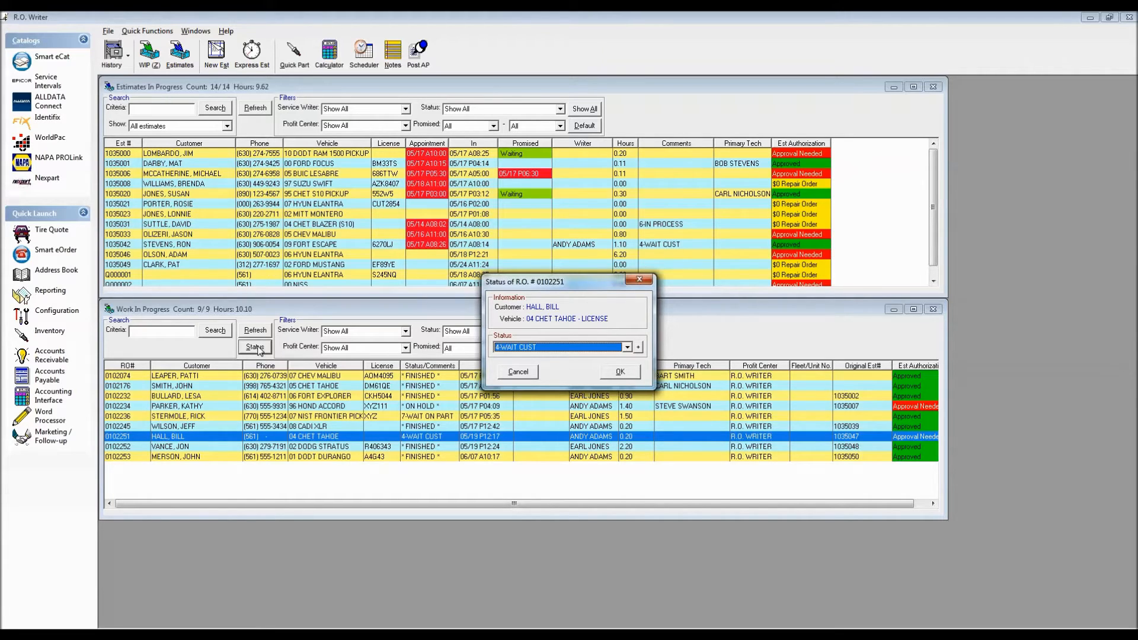
click(641, 280)
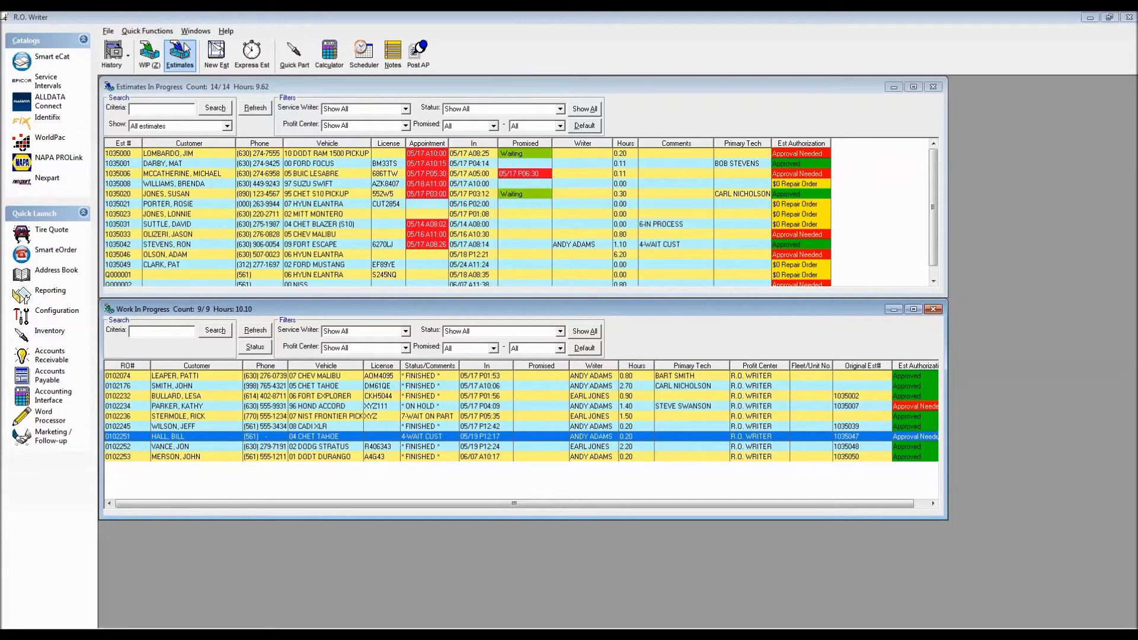
Open the Time Clock to view who is punched in or out, and close it.
click(108, 33)
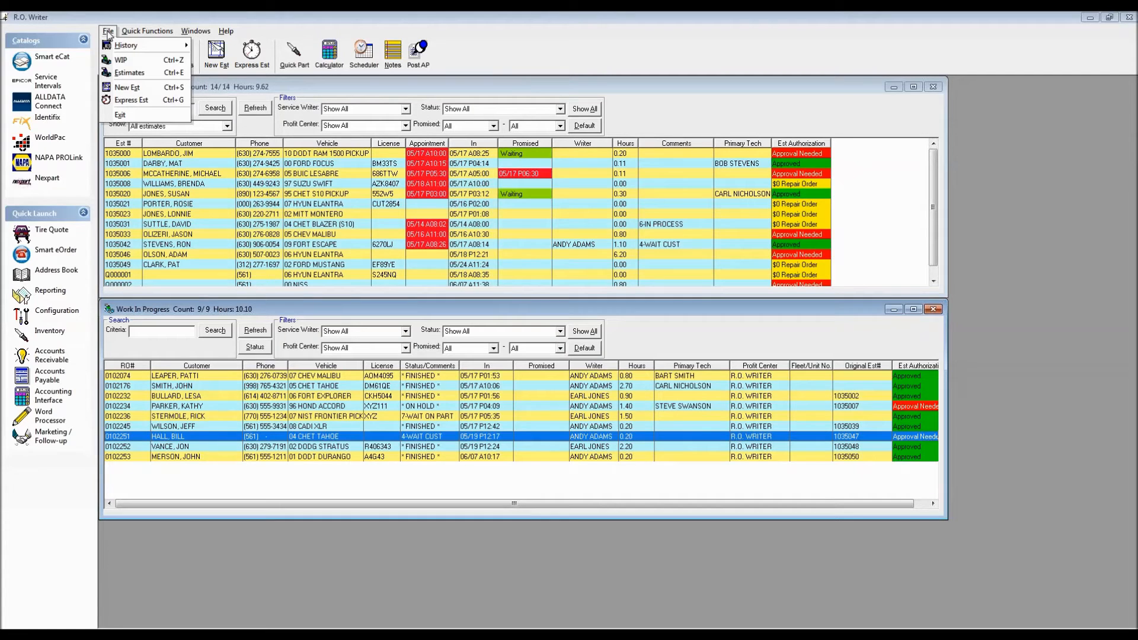
mouse_move(128, 32)
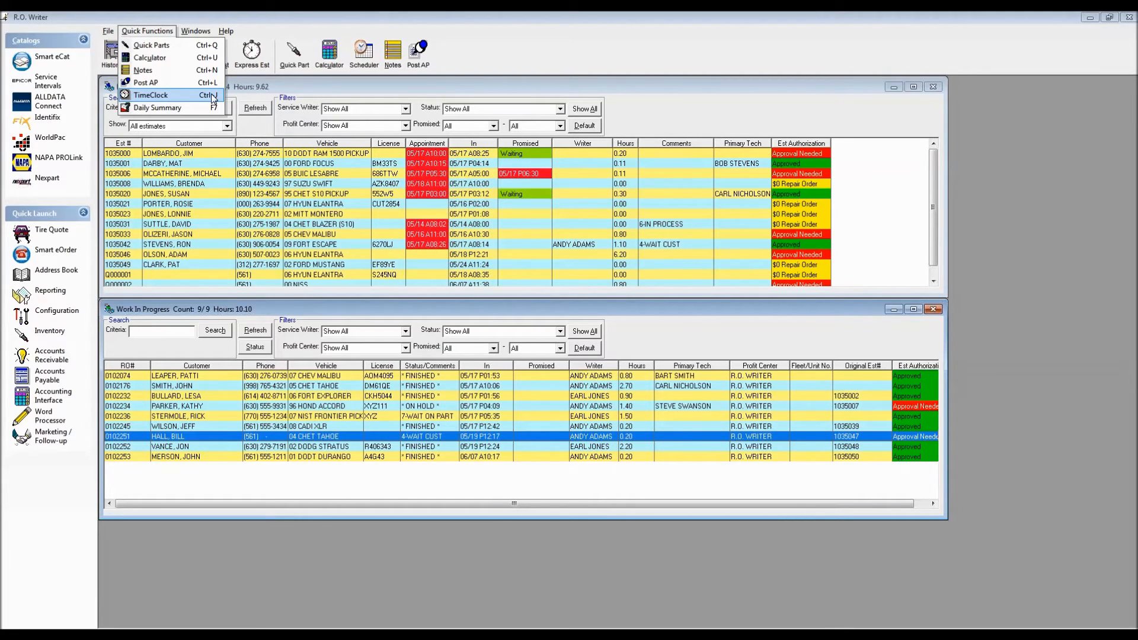
click(149, 95)
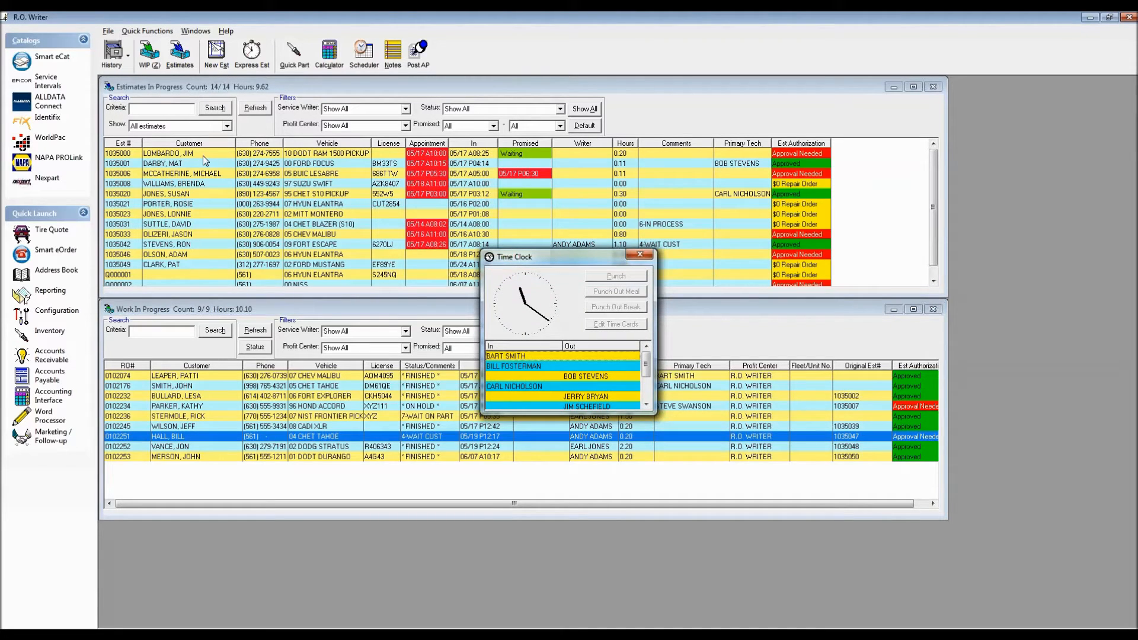
click(639, 254)
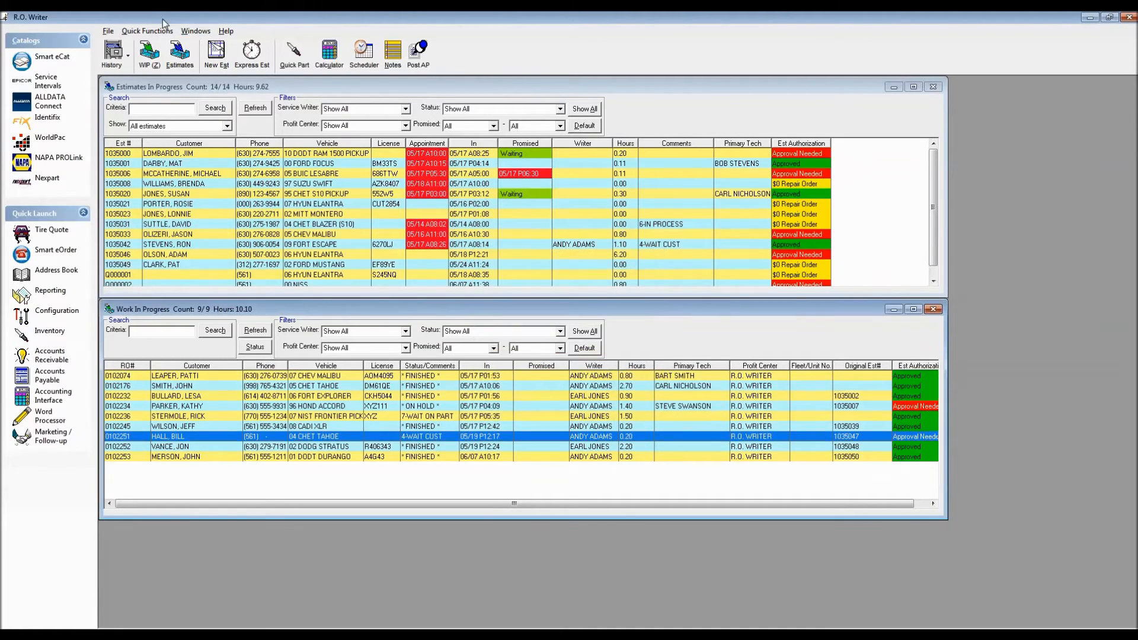
View the Daily Summary of repair orders by status and amount, and close it.
click(147, 31)
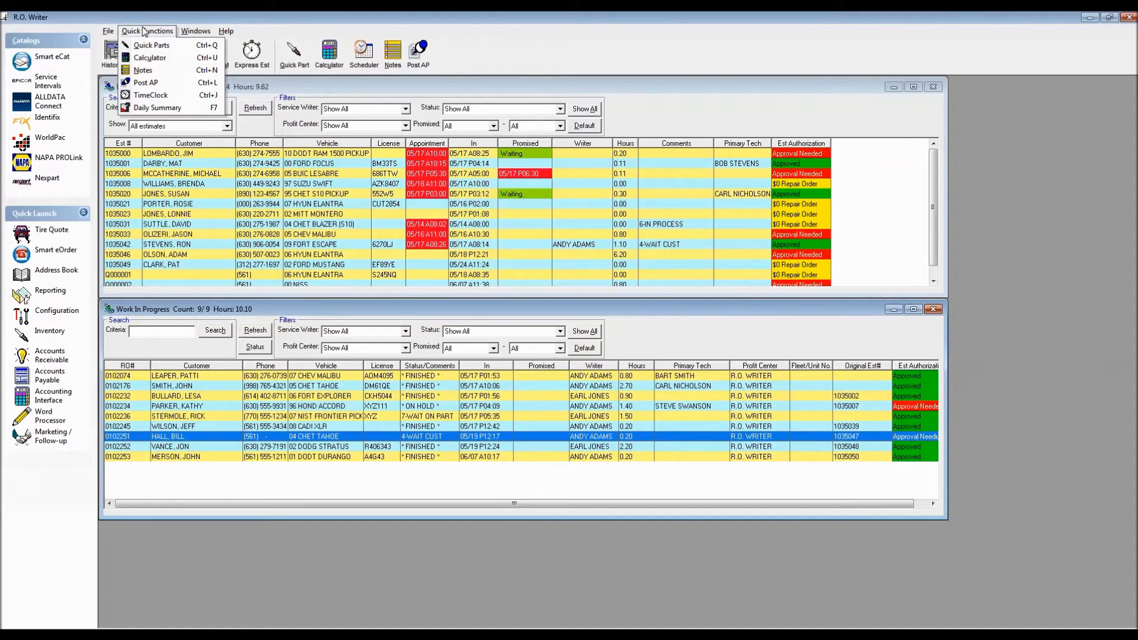
click(166, 107)
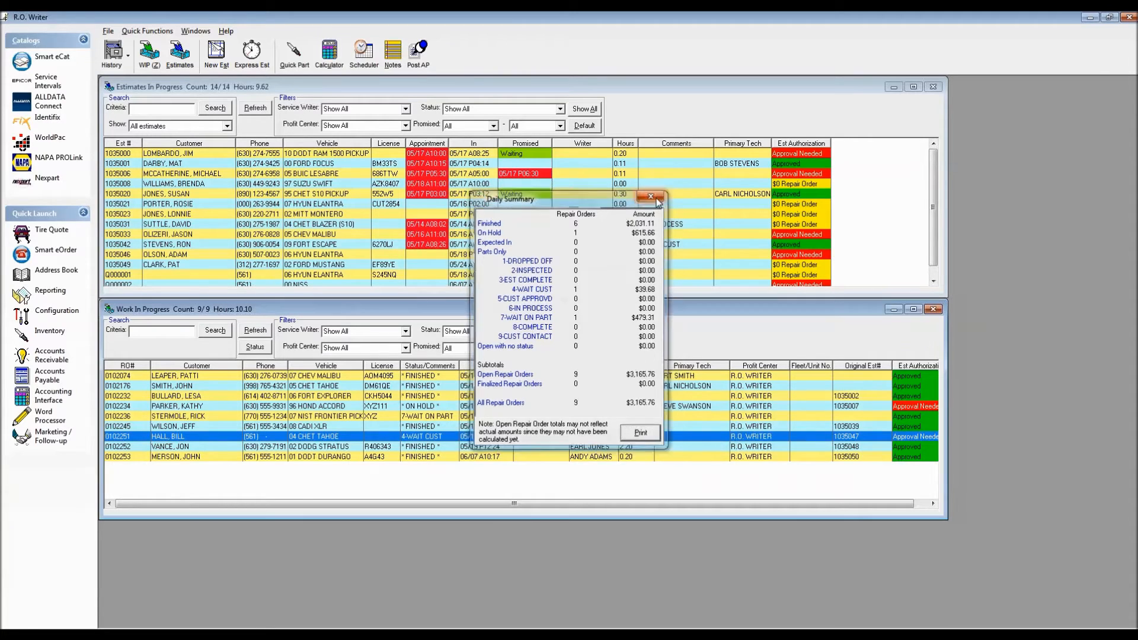
click(652, 195)
Open the 96 HOND ACCORD repair order to view its job-based parts and labor layout, and close it.
click(200, 33)
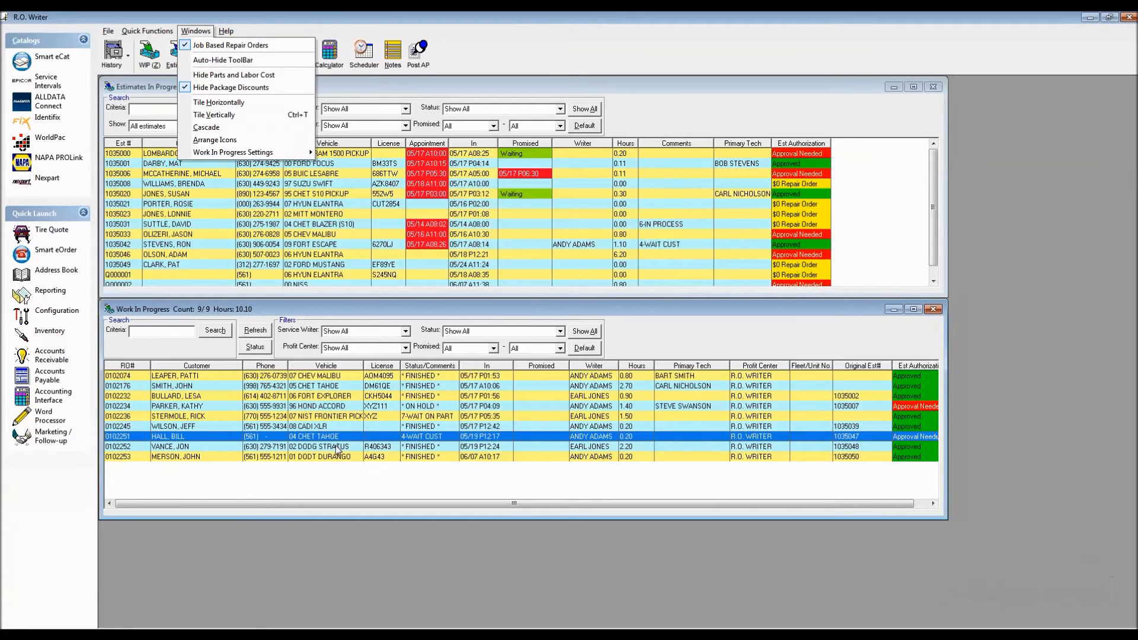
click(330, 408)
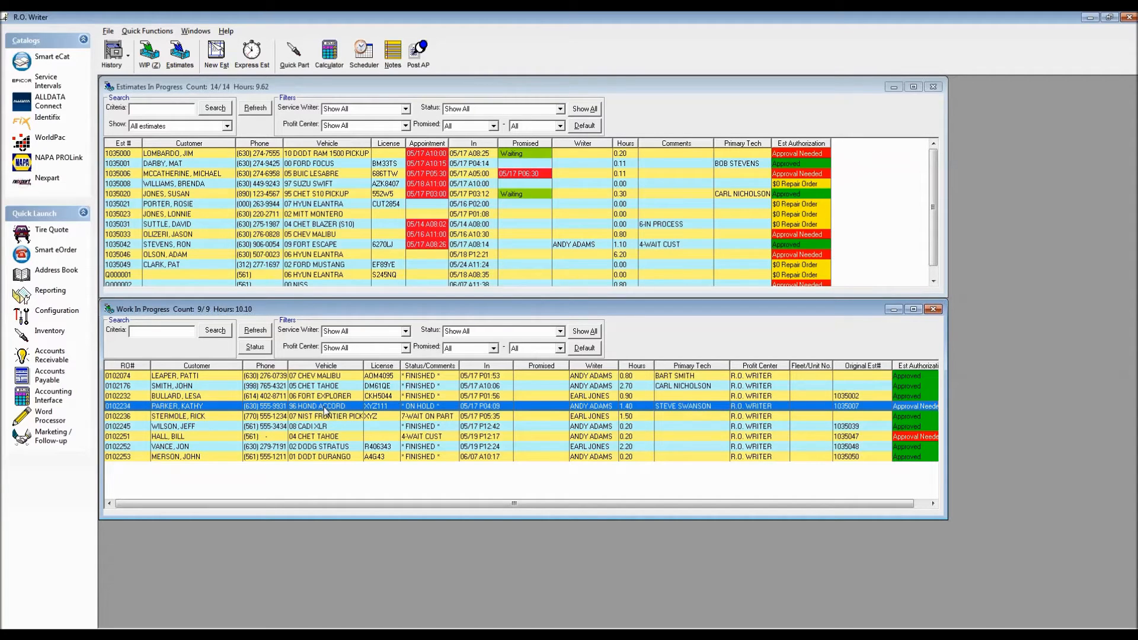
double_click(326, 408)
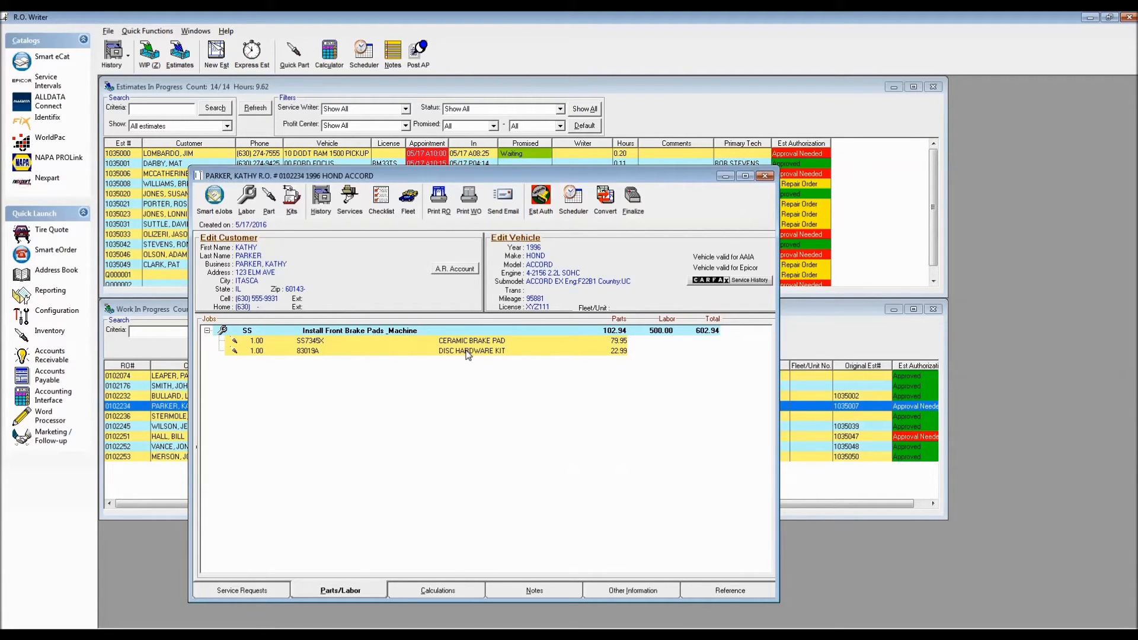
click(764, 176)
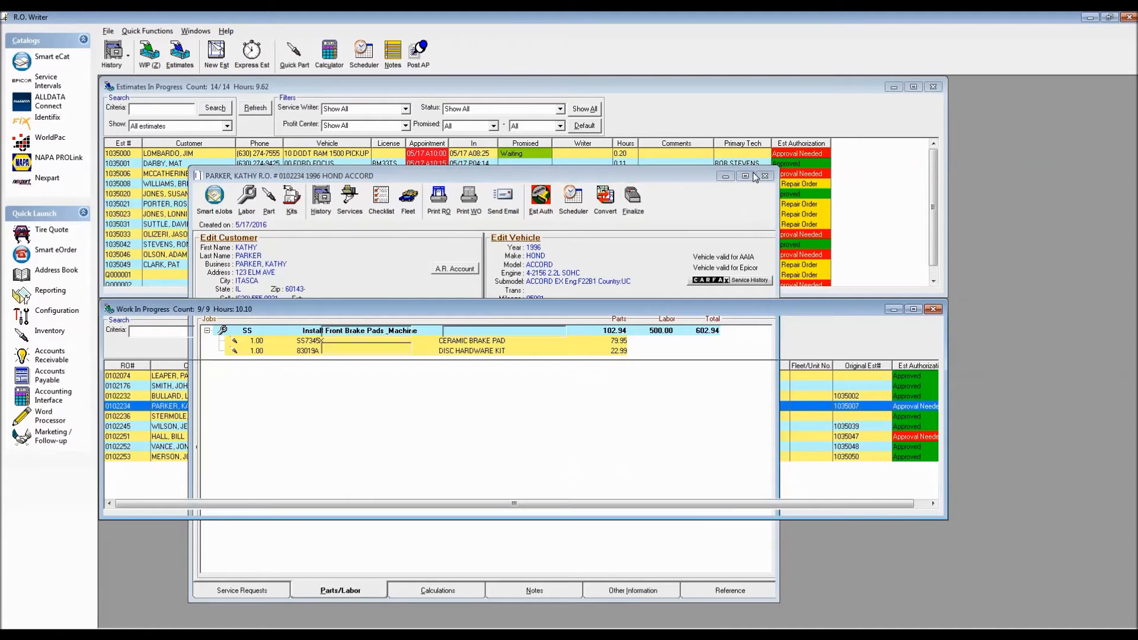
View the 96 HOND ACCORD repair order with Job Based Repair Orders turned off, and turn the option back on.
click(196, 30)
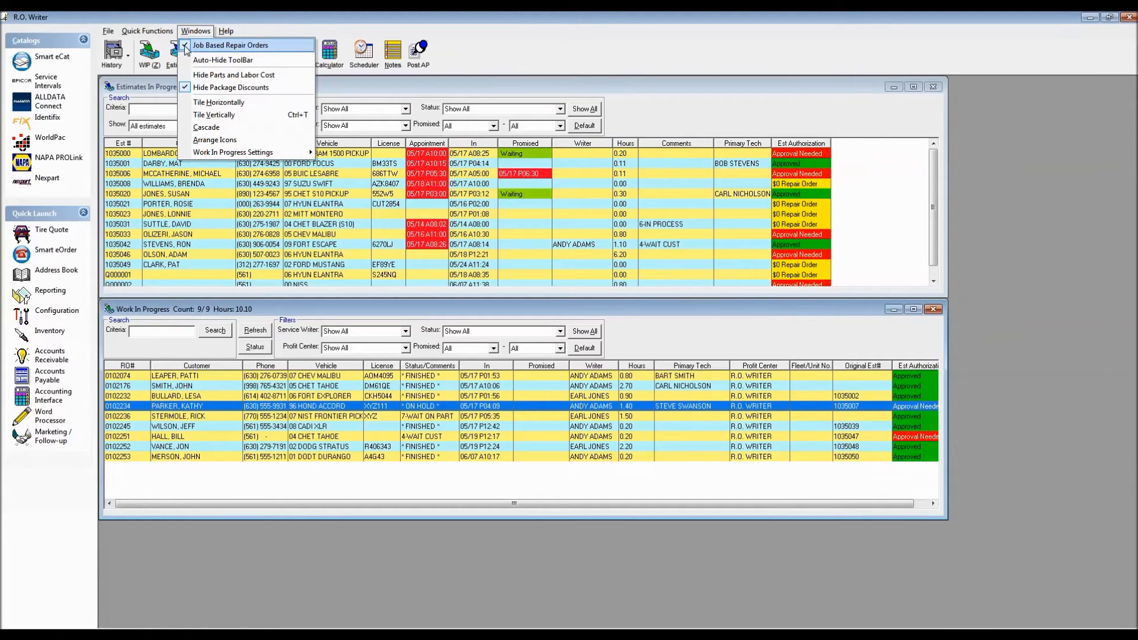
click(183, 45)
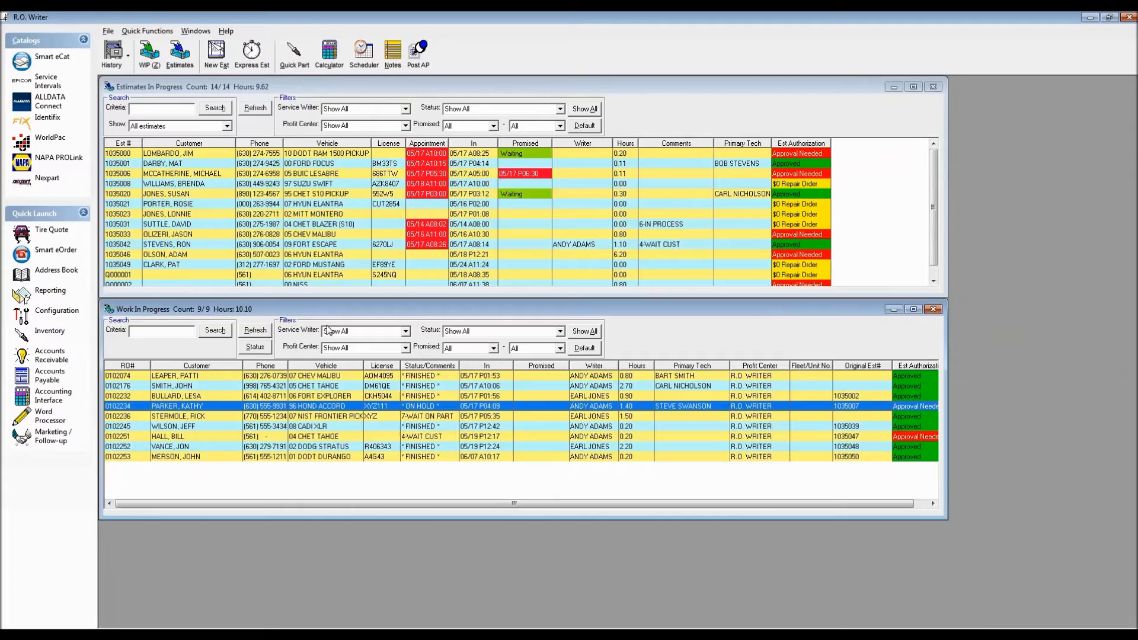
double_click(335, 406)
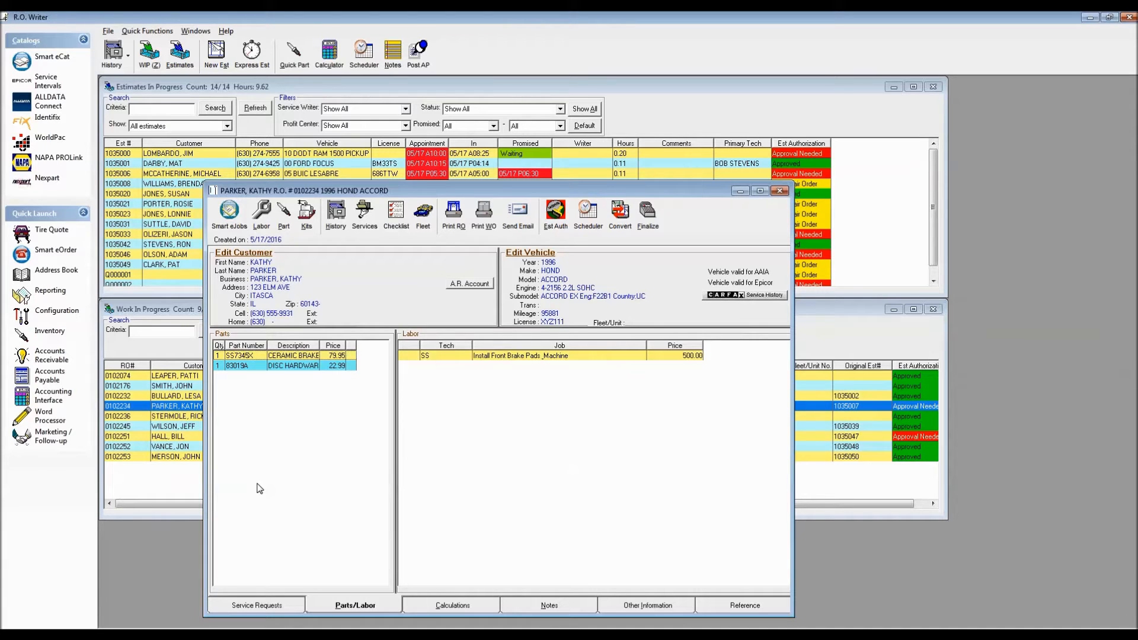
click(783, 193)
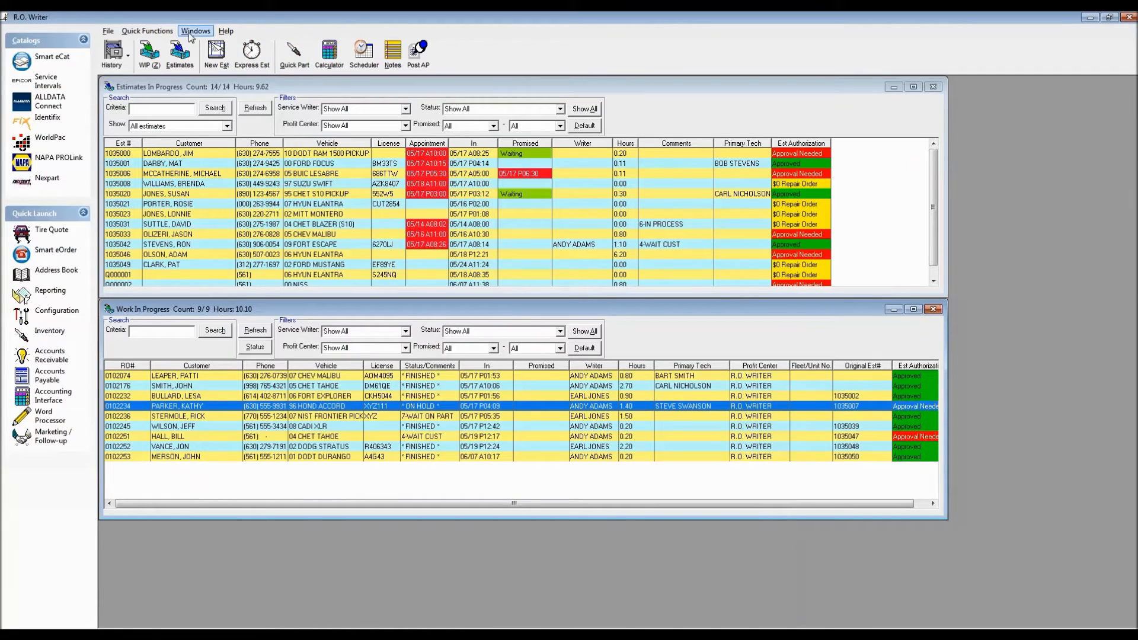
click(186, 32)
click(186, 32)
Tile the Work In Progress and Estimates In Progress windows vertically.
click(196, 31)
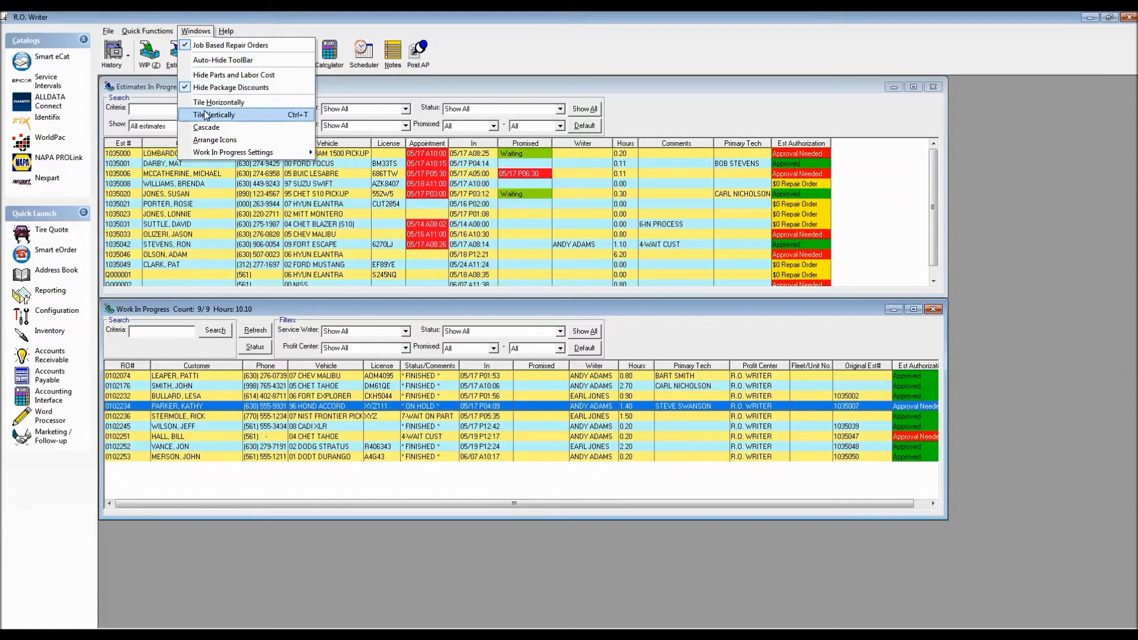
mouse_move(218, 158)
click(233, 116)
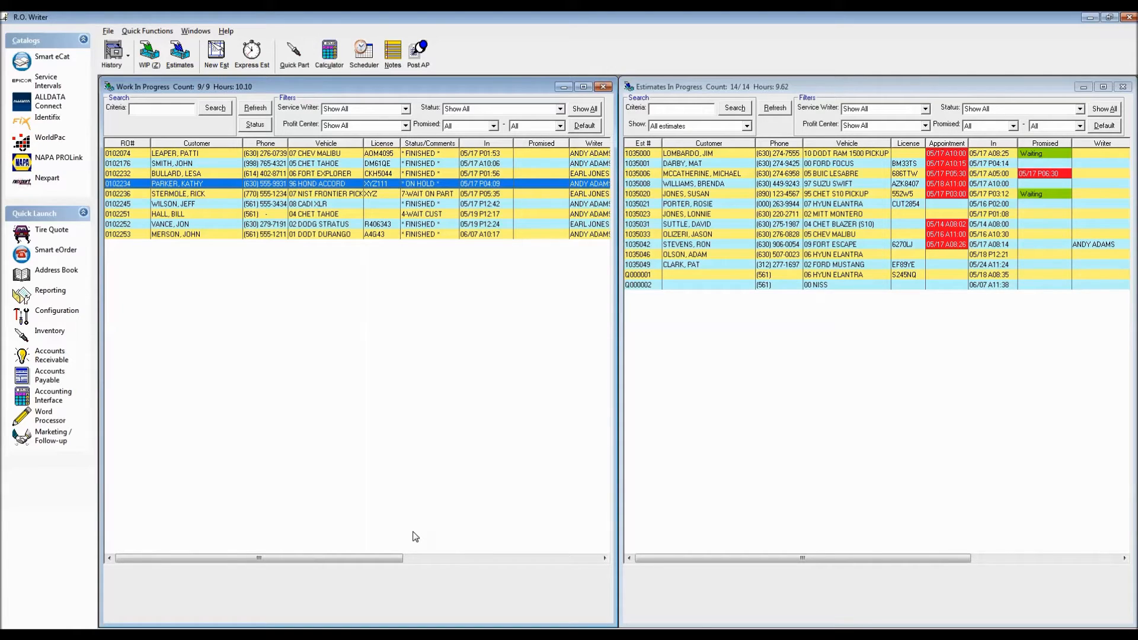
Maximize the Work In Progress window, switch to the active estimates, and return to Work In Progress.
click(583, 89)
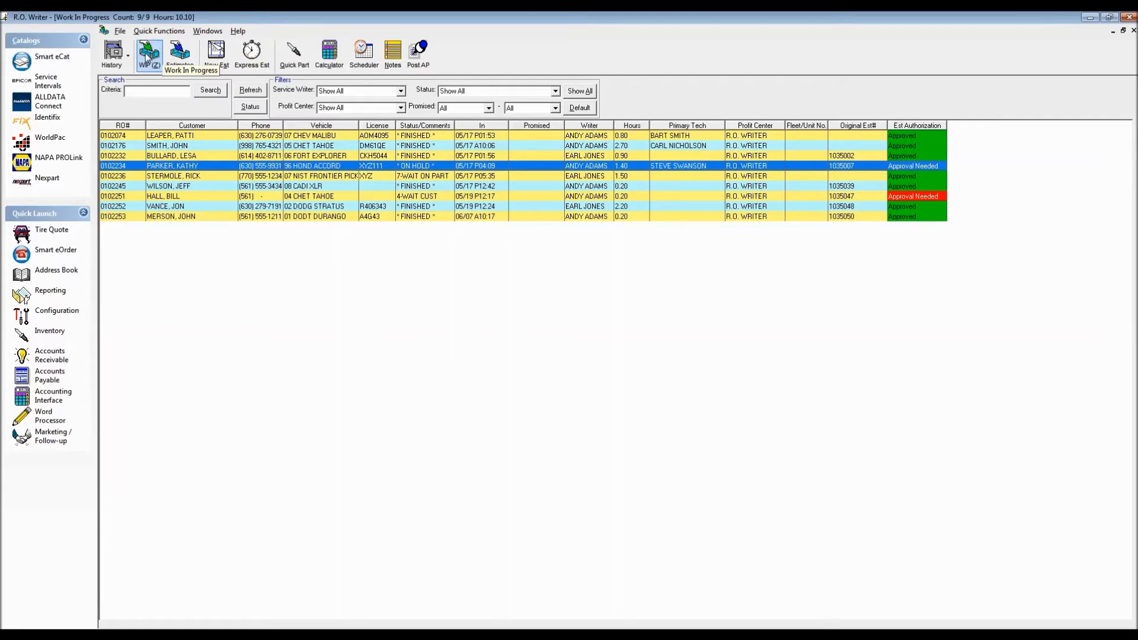
click(176, 58)
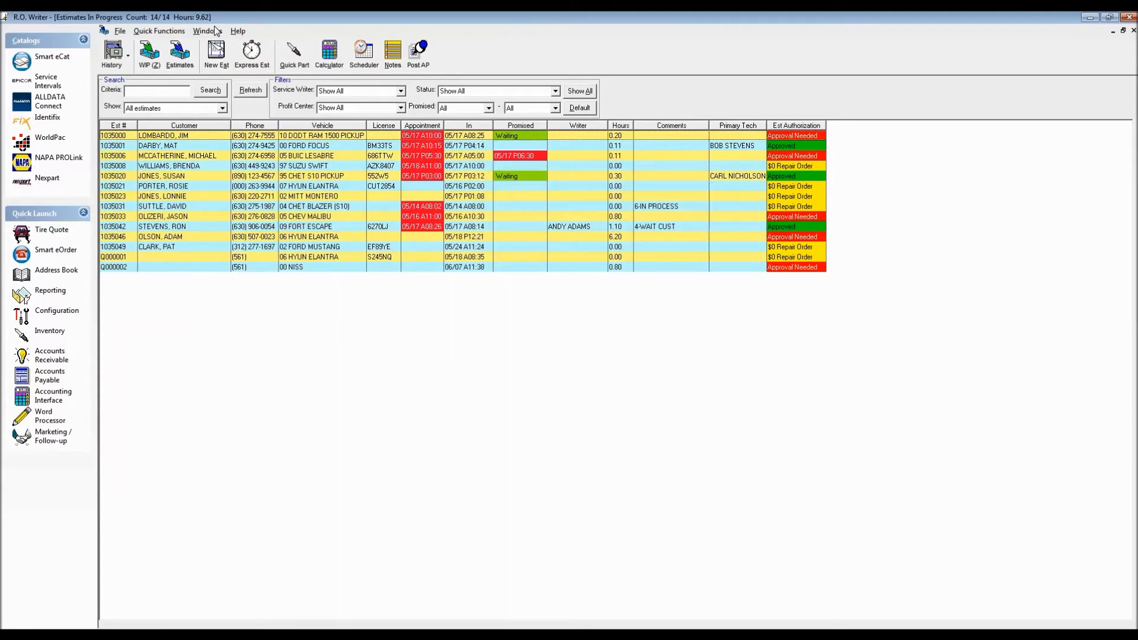
click(146, 53)
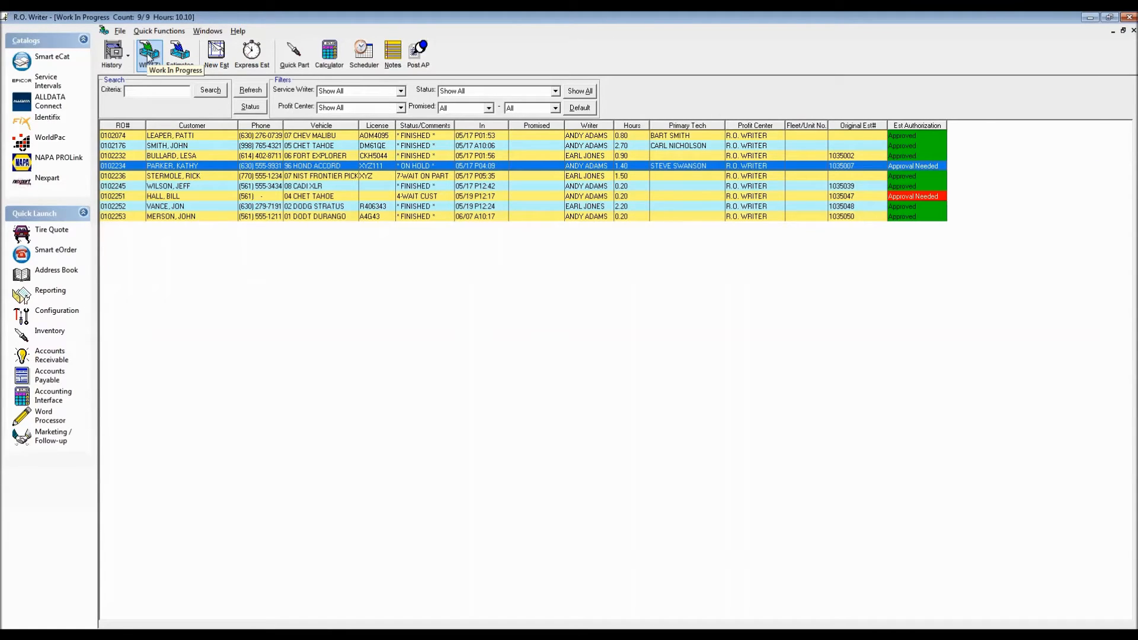
Bring back the saved arrangement of both list windows with Use My Defaults.
click(207, 33)
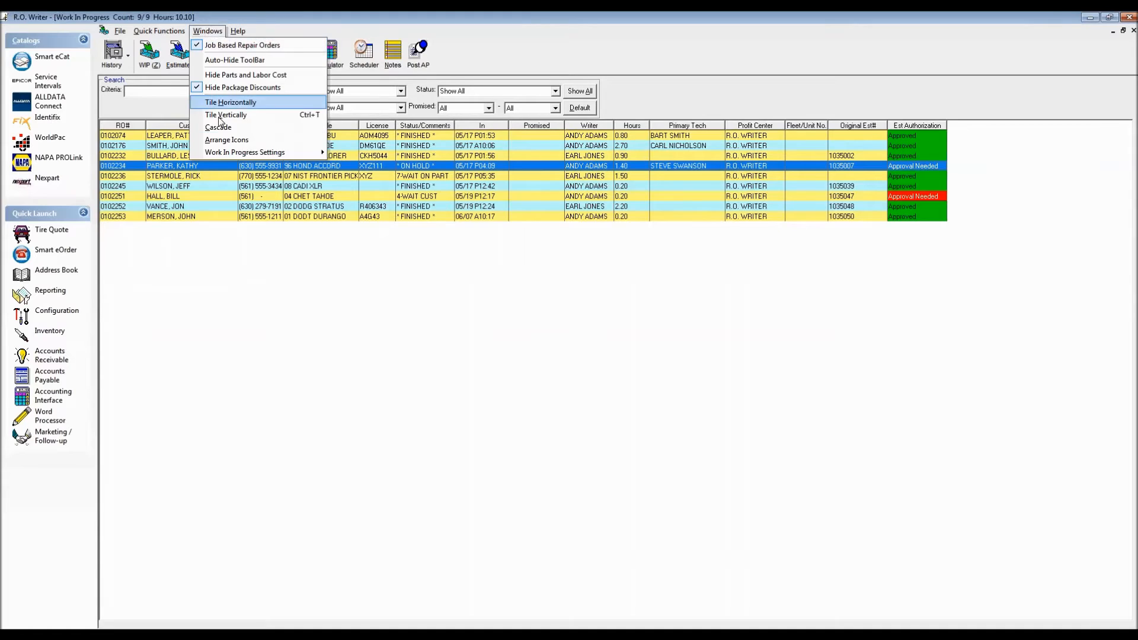
mouse_move(240, 153)
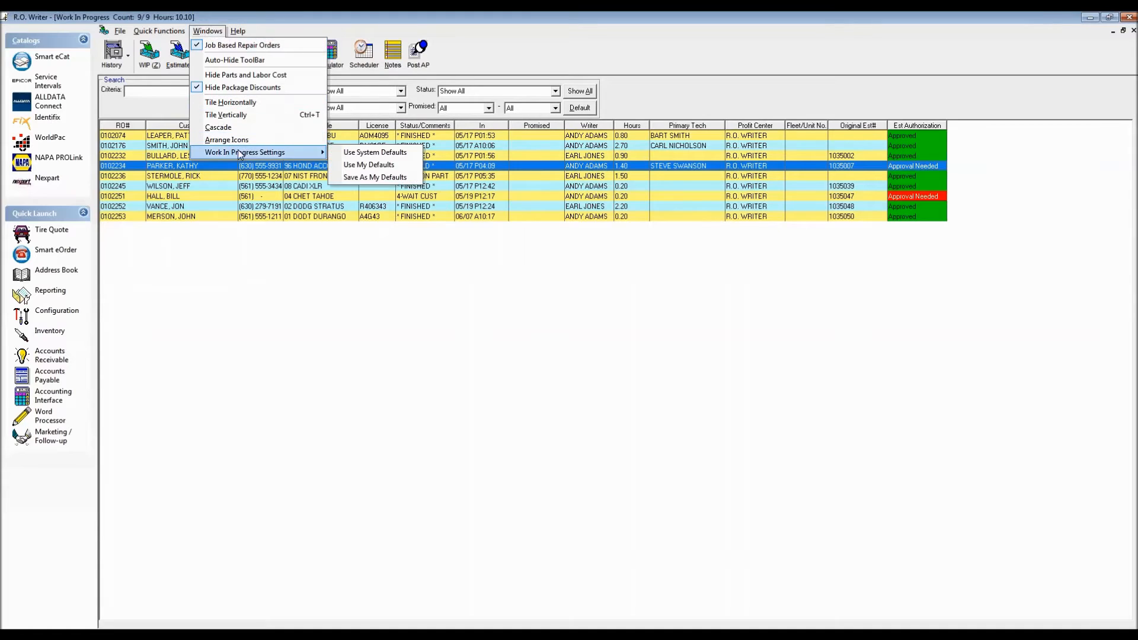
click(359, 167)
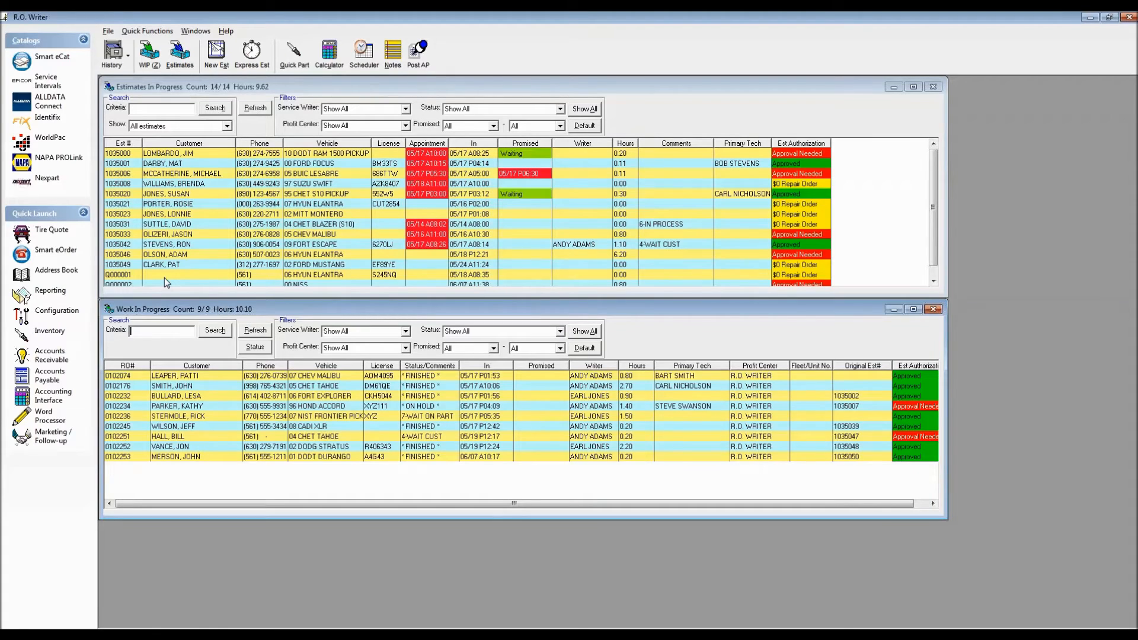
Start a new estimate and search for the customer by last name.
click(214, 56)
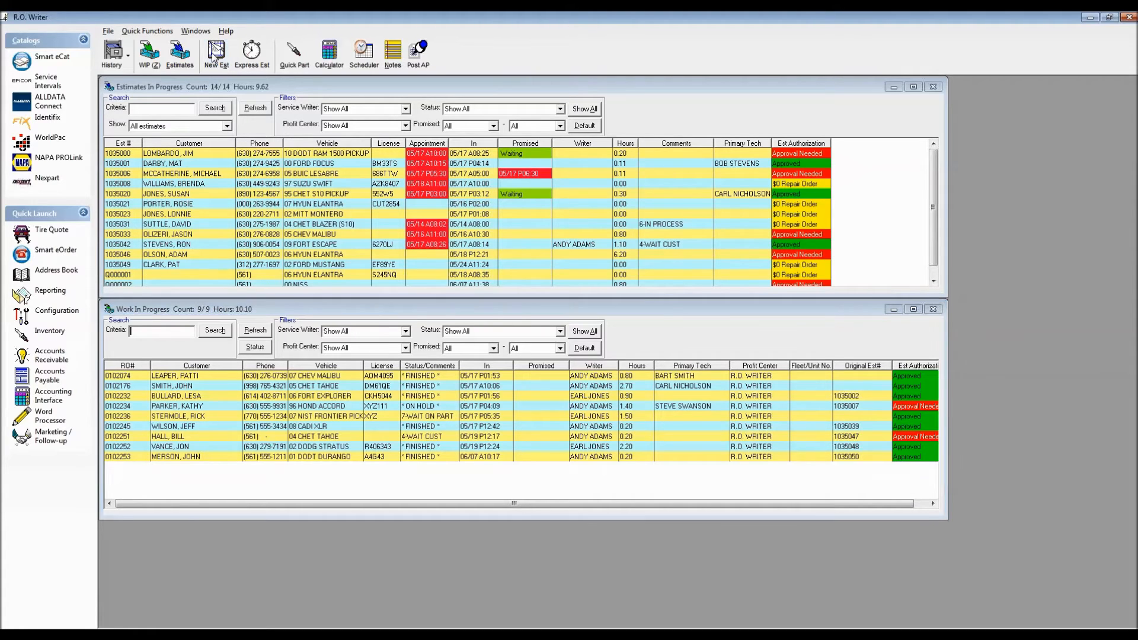
drag(577, 196, 317, 104)
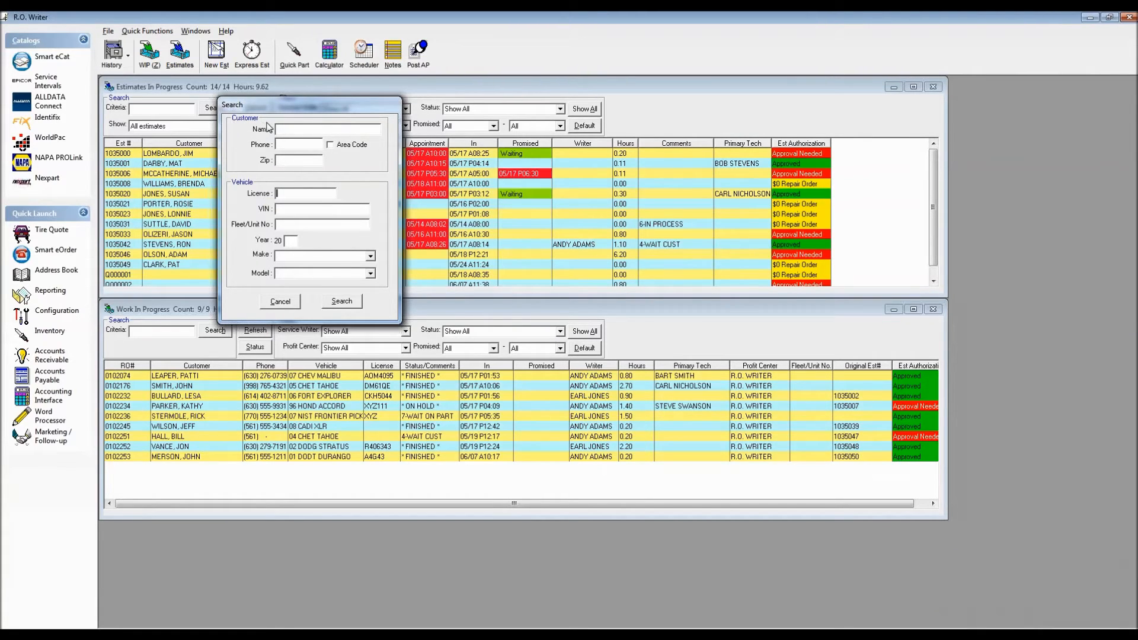
click(293, 133)
text(BARLOW)
key(Return)
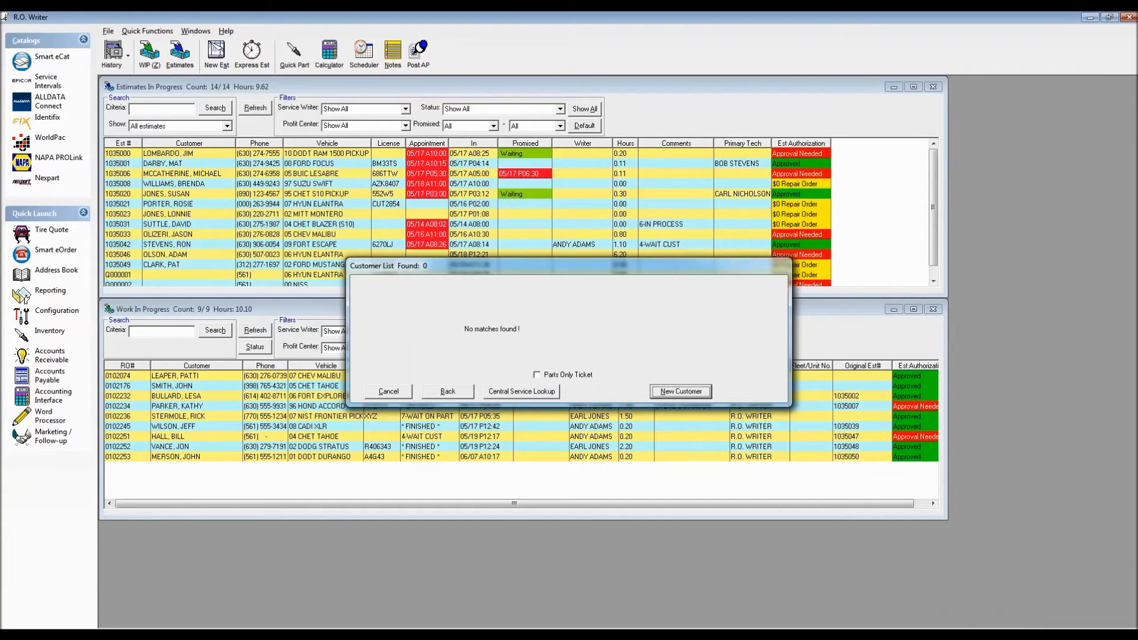
Create a new customer record and enter the customer's first name and street address.
drag(589, 262, 396, 108)
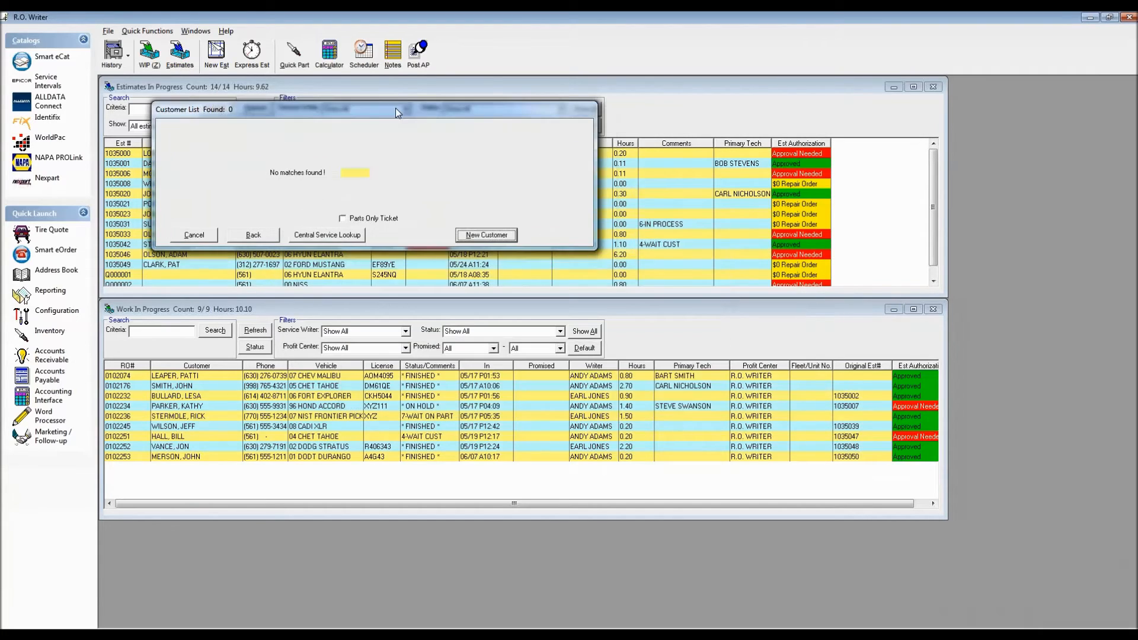
click(486, 235)
text(HN12)
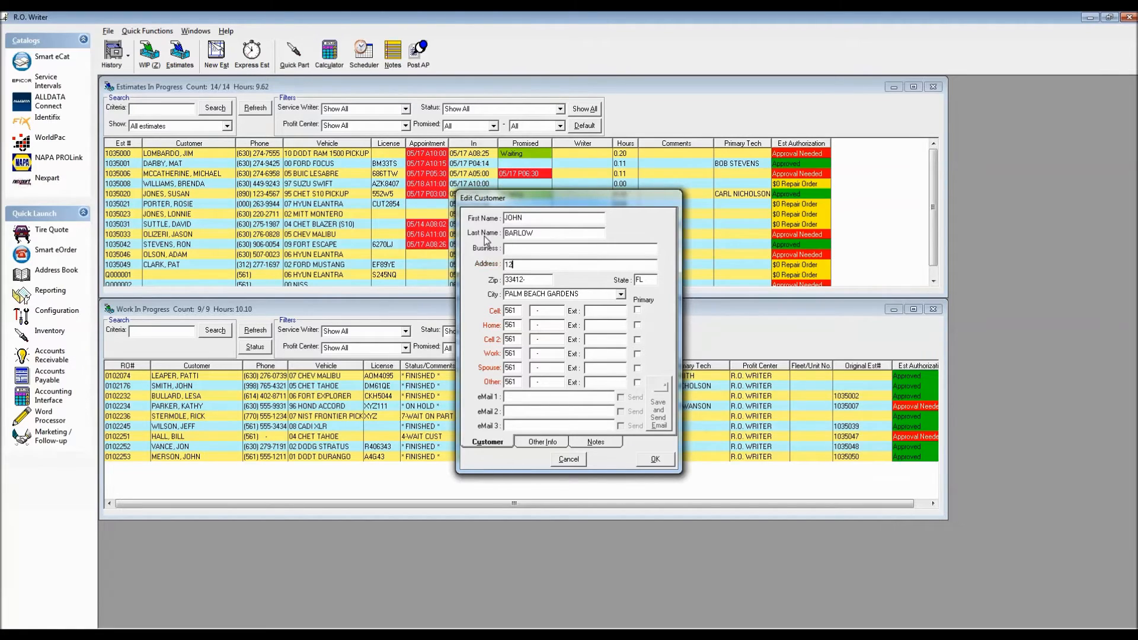
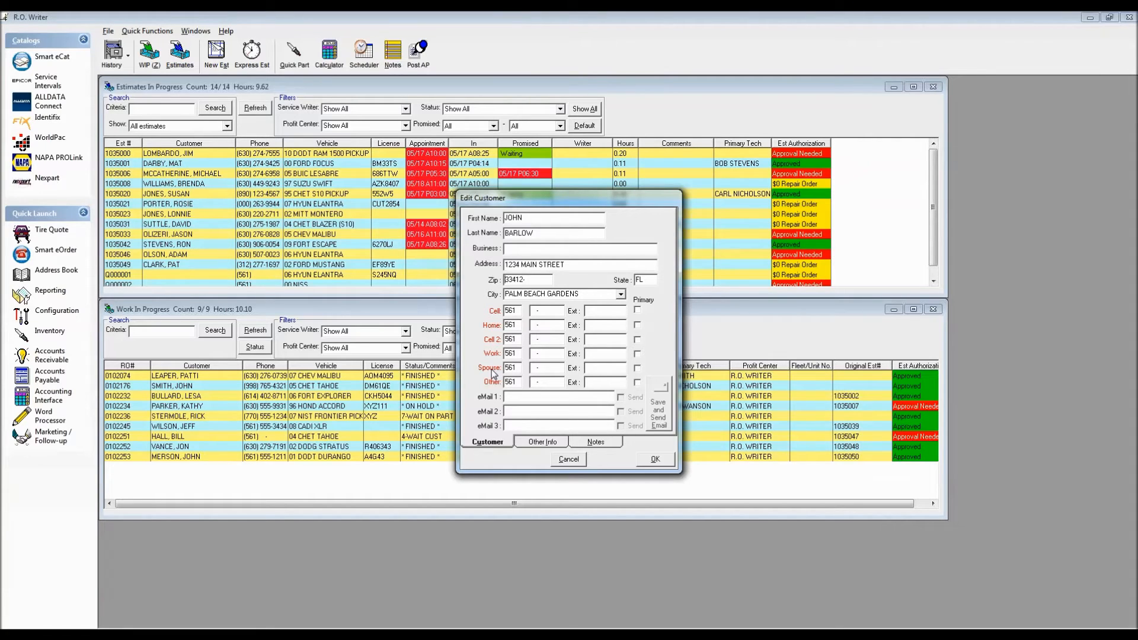
Enter the customer's home phone number, keeping the default zip code and city.
key(Tab)
key(Tab)
text(555-1212)
key(BackSpace)
key(BackSpace)
key(BackSpace)
key(BackSpace)
key(BackSpace)
key(BackSpace)
key(BackSpace)
text(5551212)
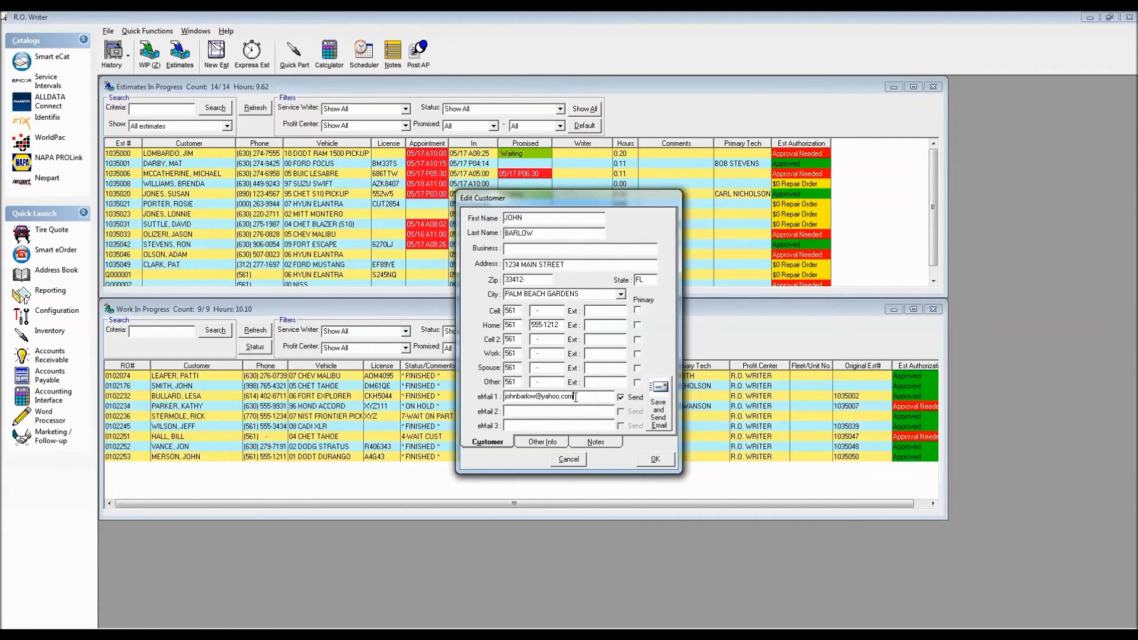
Fill in the customer's primary e-mail address and accept the customer record.
drag(573, 396, 468, 397)
click(654, 459)
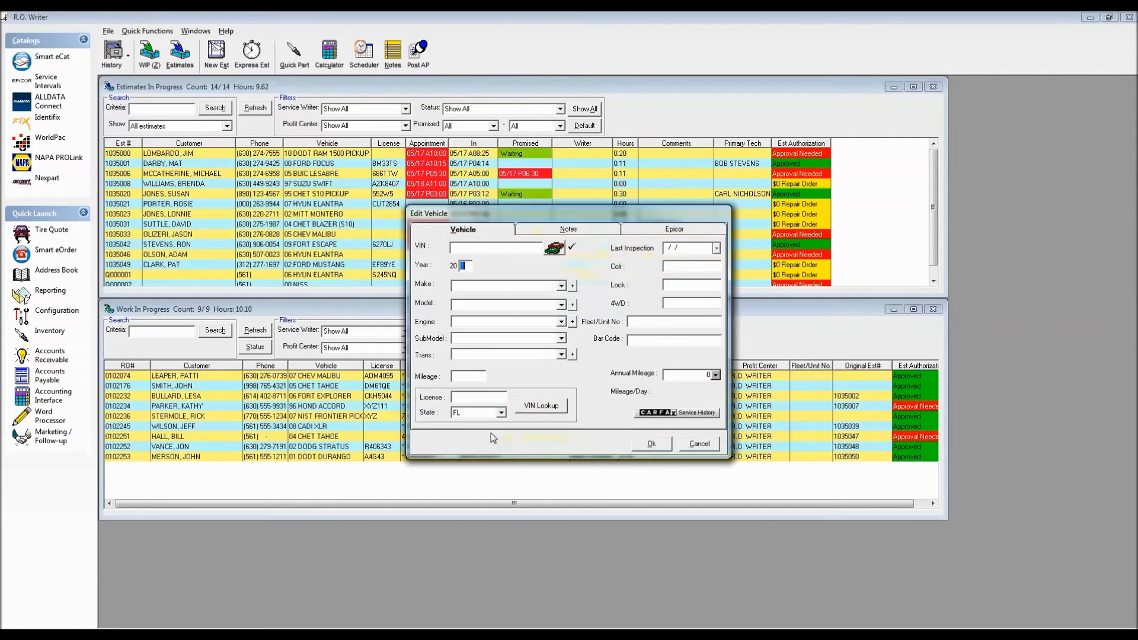
Try entering the vehicle manually as a 2004 FORD TAURUS with the V6-182 3.0L DOHC engine, and clear the entry.
drag(561, 208, 337, 137)
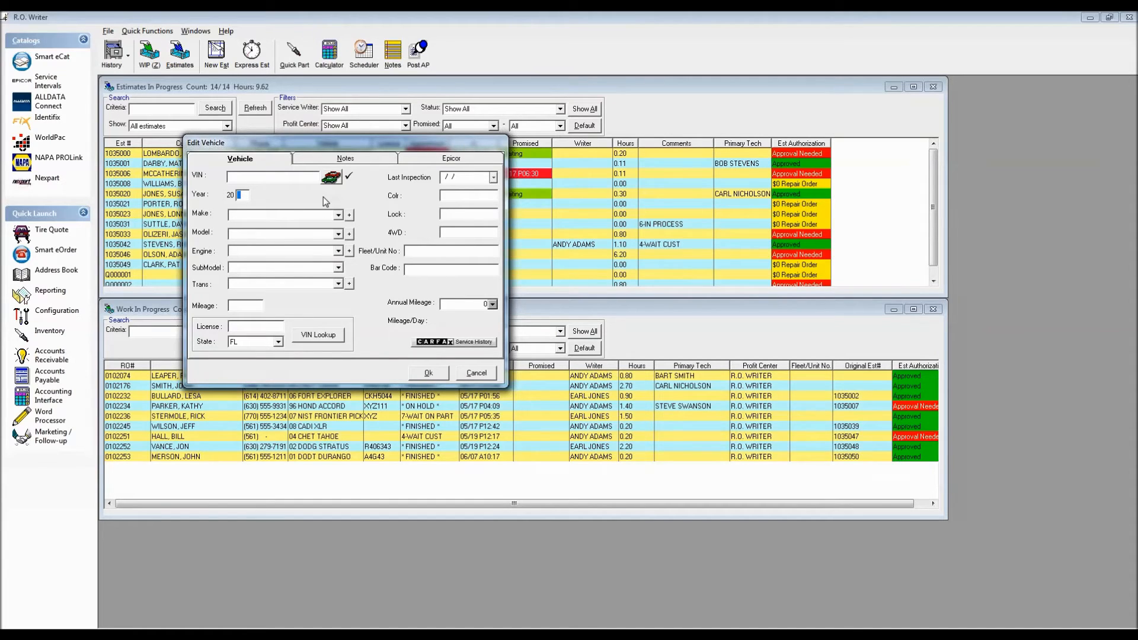
text(04)
text(F)
key(Tab)
text(T)
key(Tab)
click(337, 251)
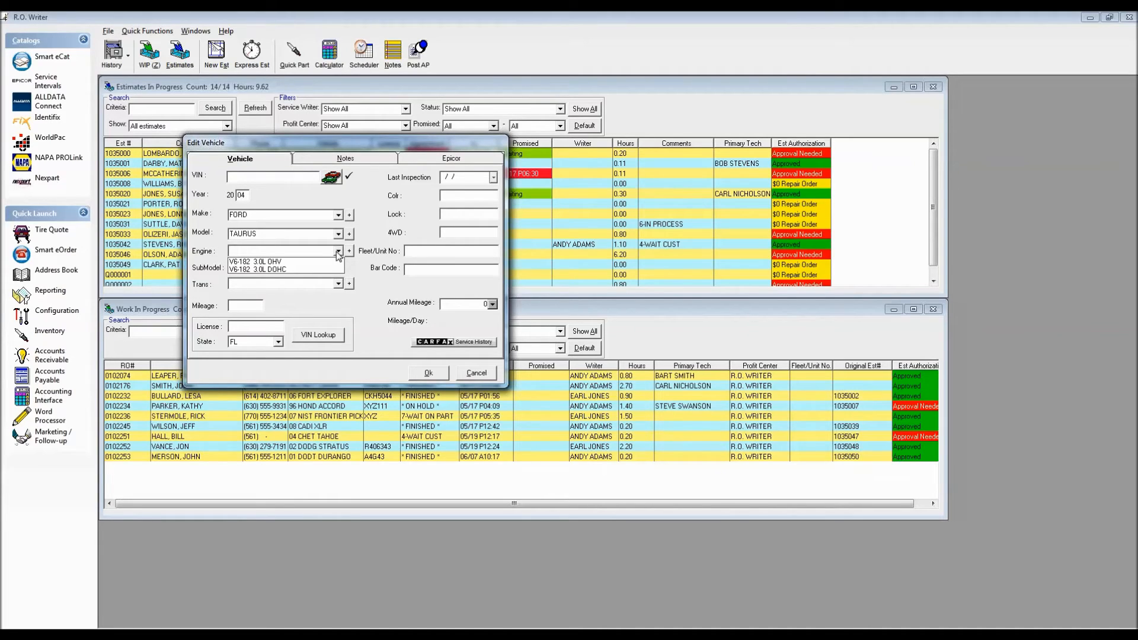
key(Down)
key(Down)
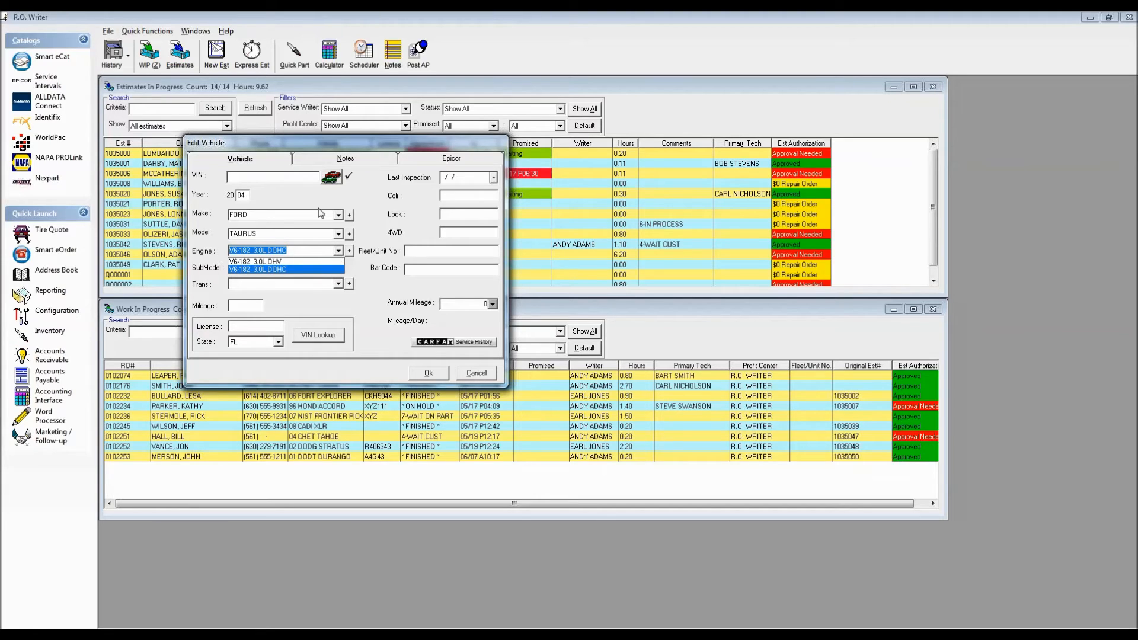
key(Return)
drag(244, 196, 226, 196)
key(BackSpace)
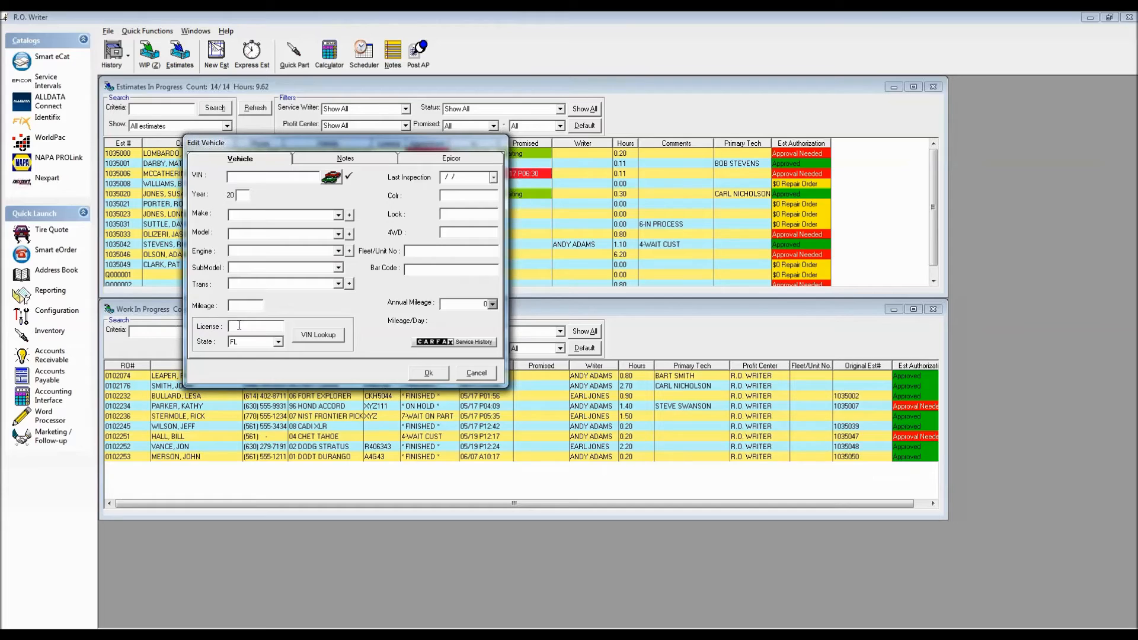
Enter the vehicle's license plate number with state FL, run the VIN Lookup, and accept the 2008 NISSAN ALTIMA 2.5 S.
text(194YSH)
click(318, 335)
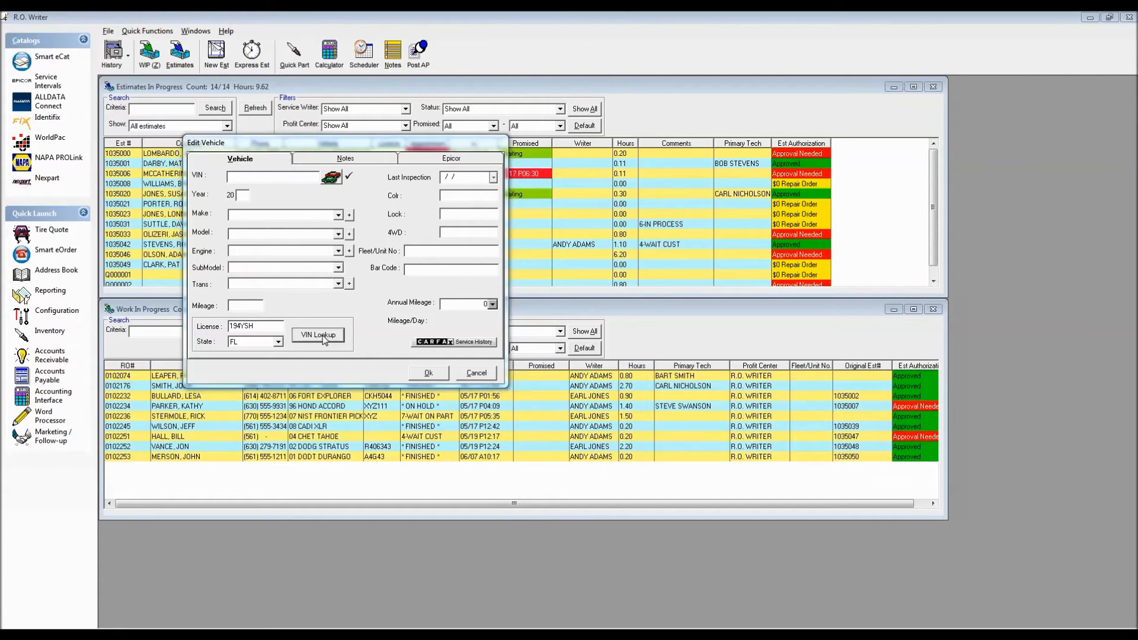
drag(557, 267, 390, 104)
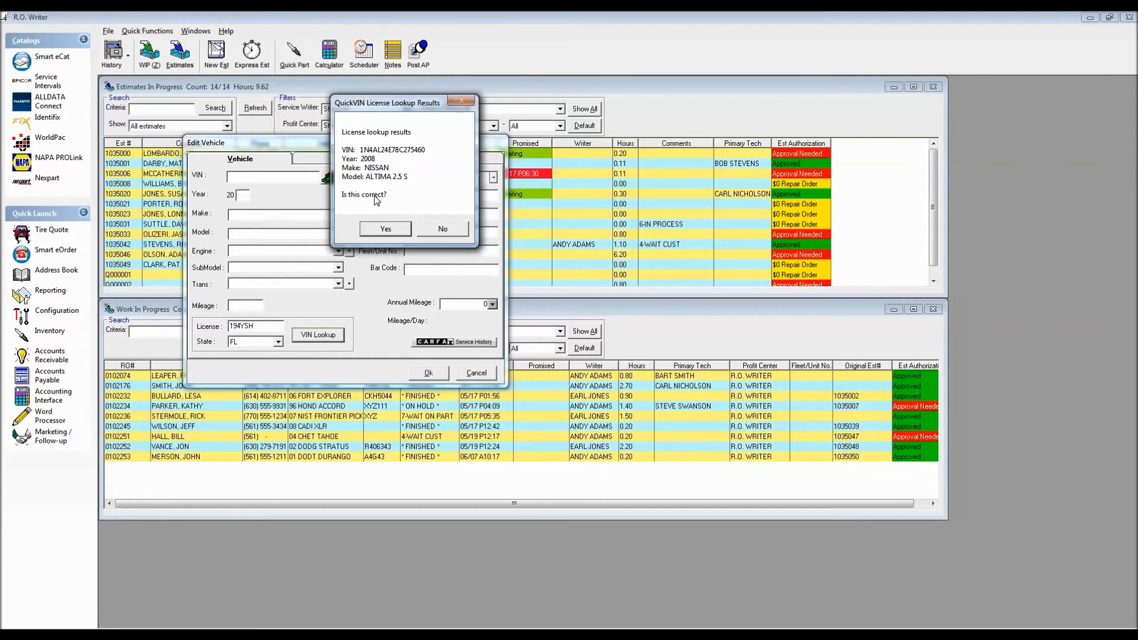
click(386, 229)
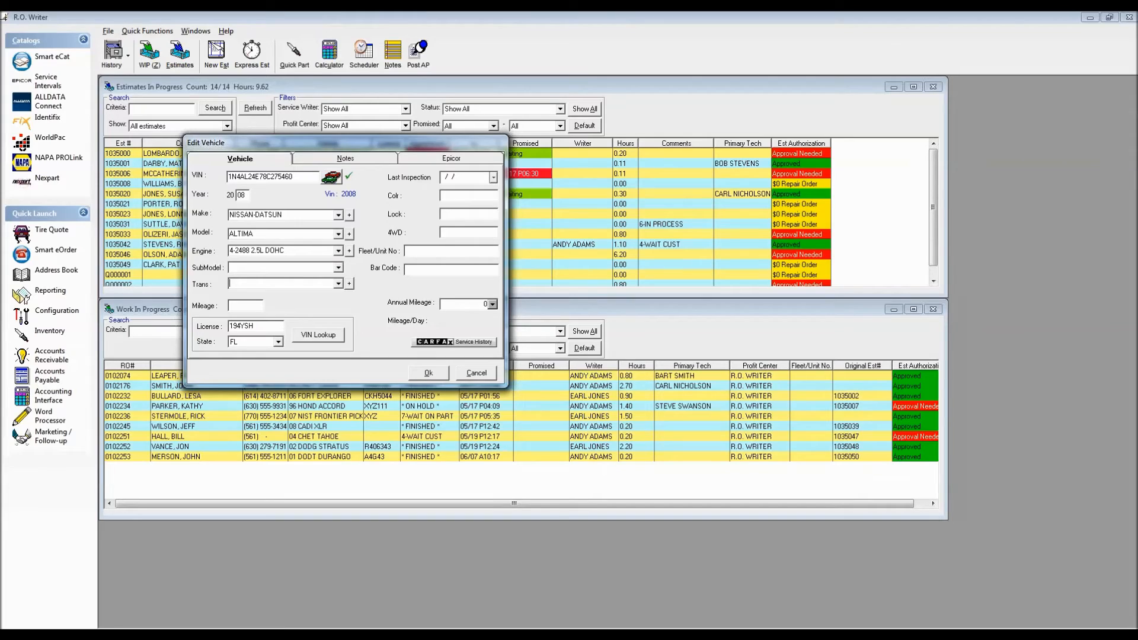
Set the vehicle's transmission to AUTO and its mileage to 112358.
click(339, 285)
click(264, 295)
click(237, 307)
text(112358)
click(415, 251)
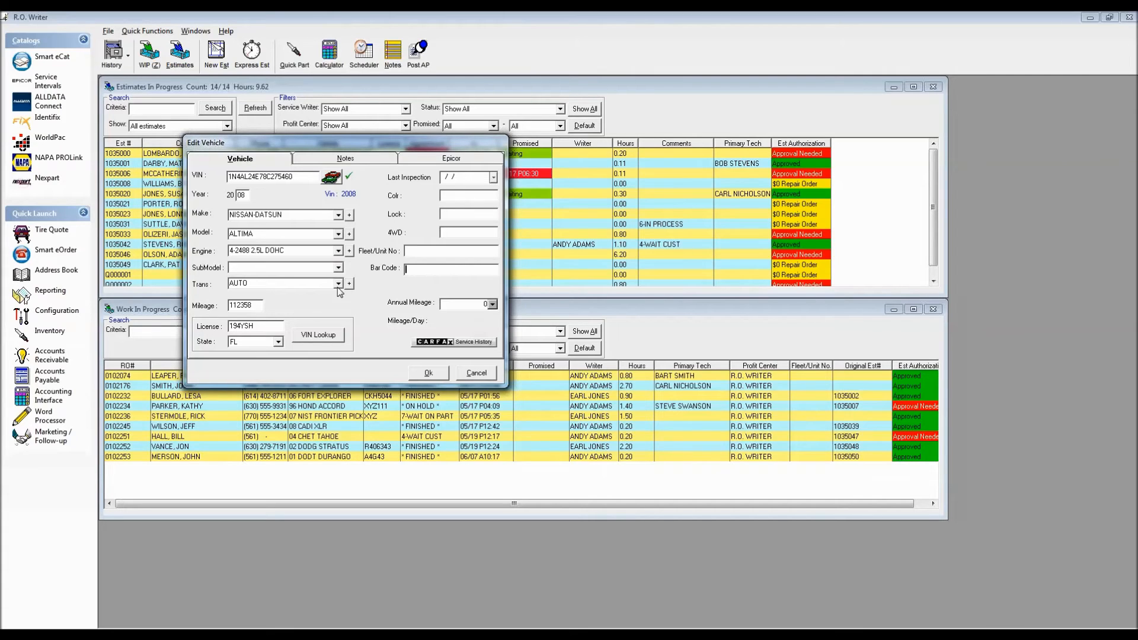
Accept the vehicle record and enter "Brakes squeaking" as the customer's service request on the new estimate.
click(430, 372)
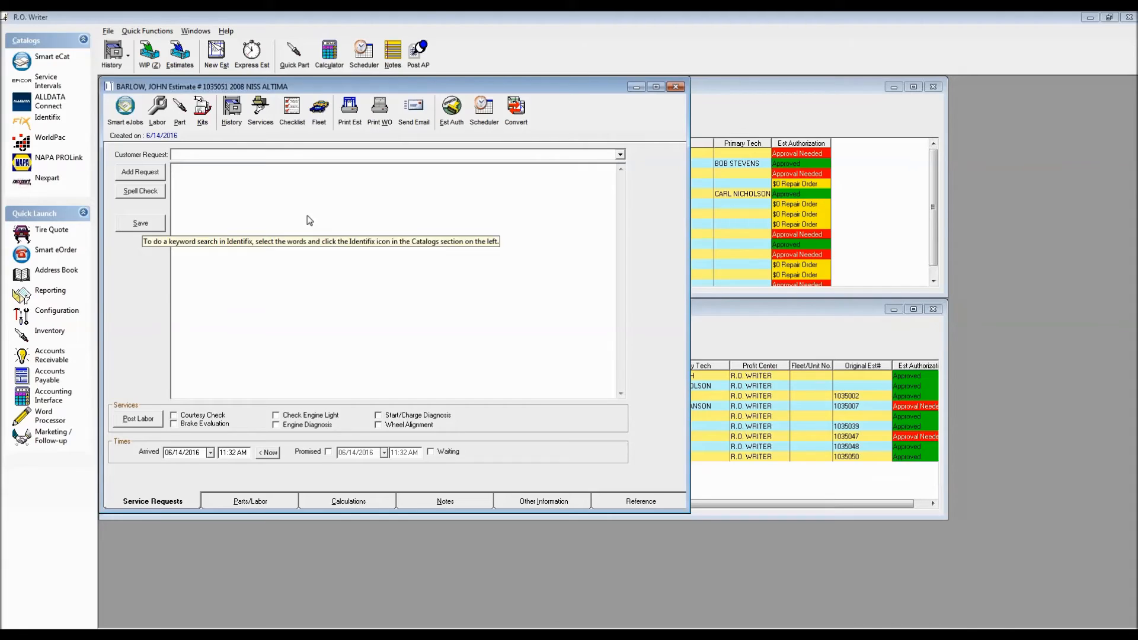
text(Brakes squeaking)
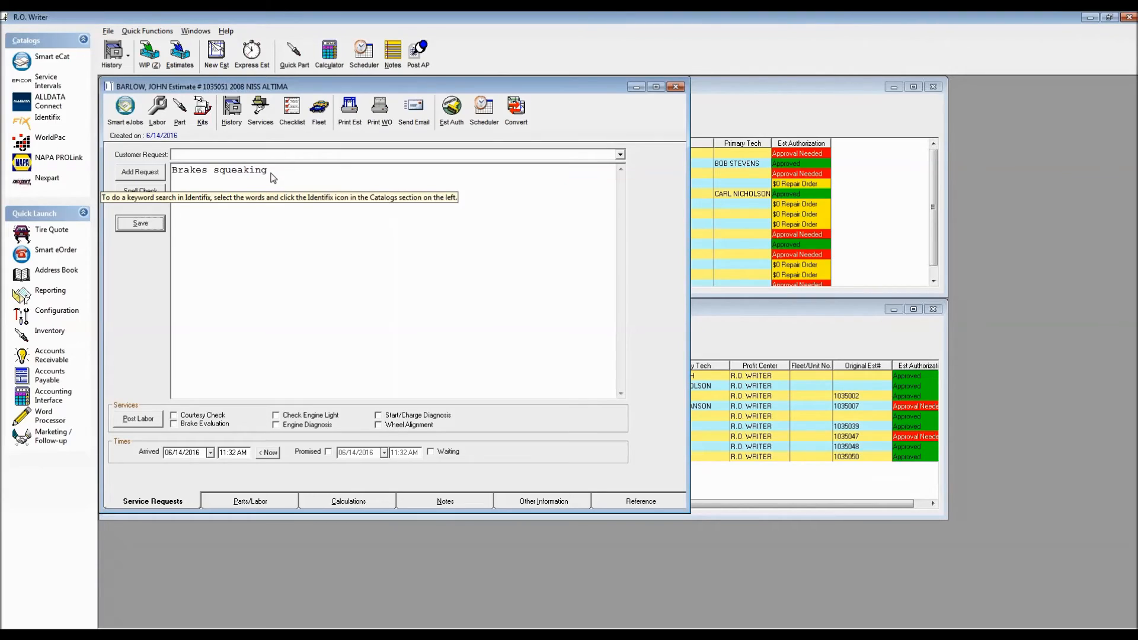
Post the labor for the Brake Evaluation service and set the promised time to 05:00 PM on 06/14/2016.
click(174, 424)
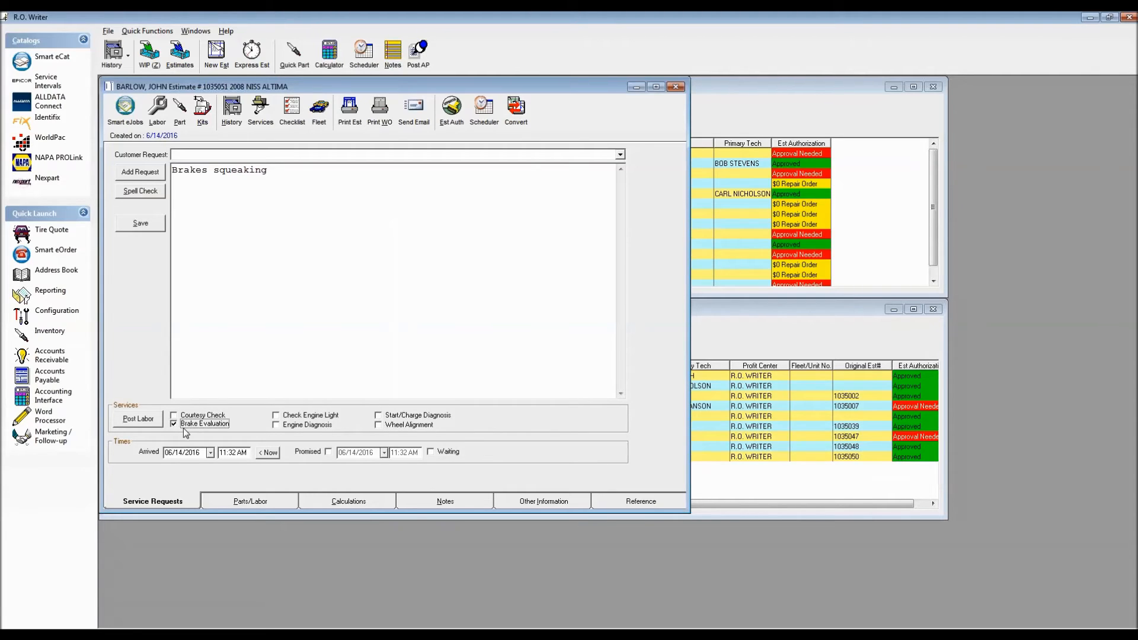
click(143, 422)
click(328, 452)
click(401, 453)
Print the estimate to the screen, review its service lines and totals, and close the preview.
click(348, 112)
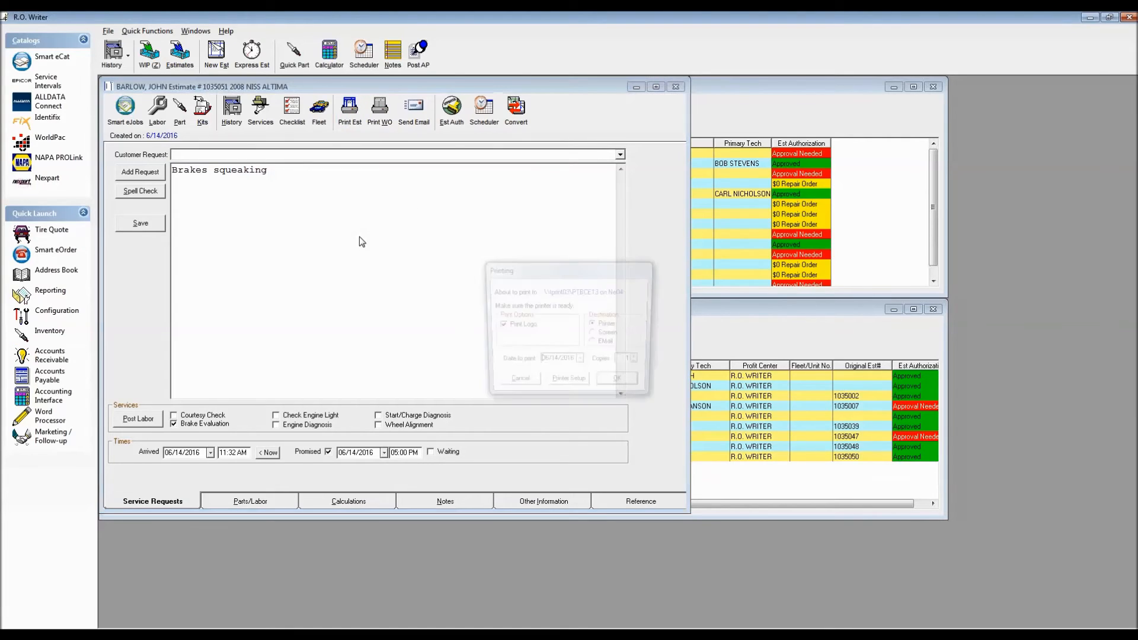
click(594, 334)
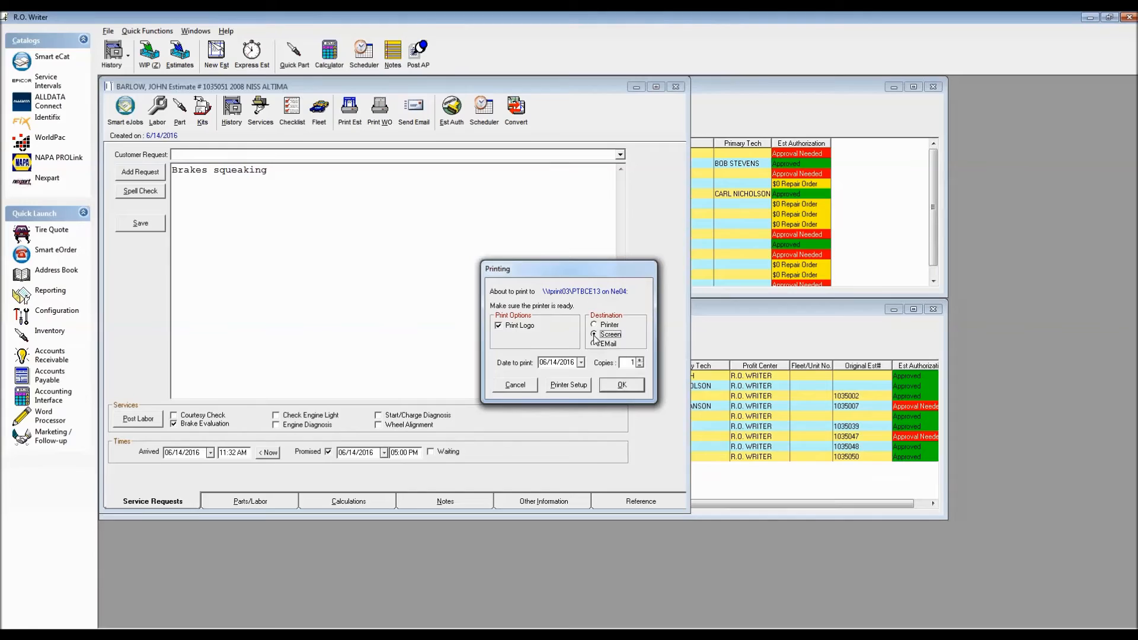
click(622, 385)
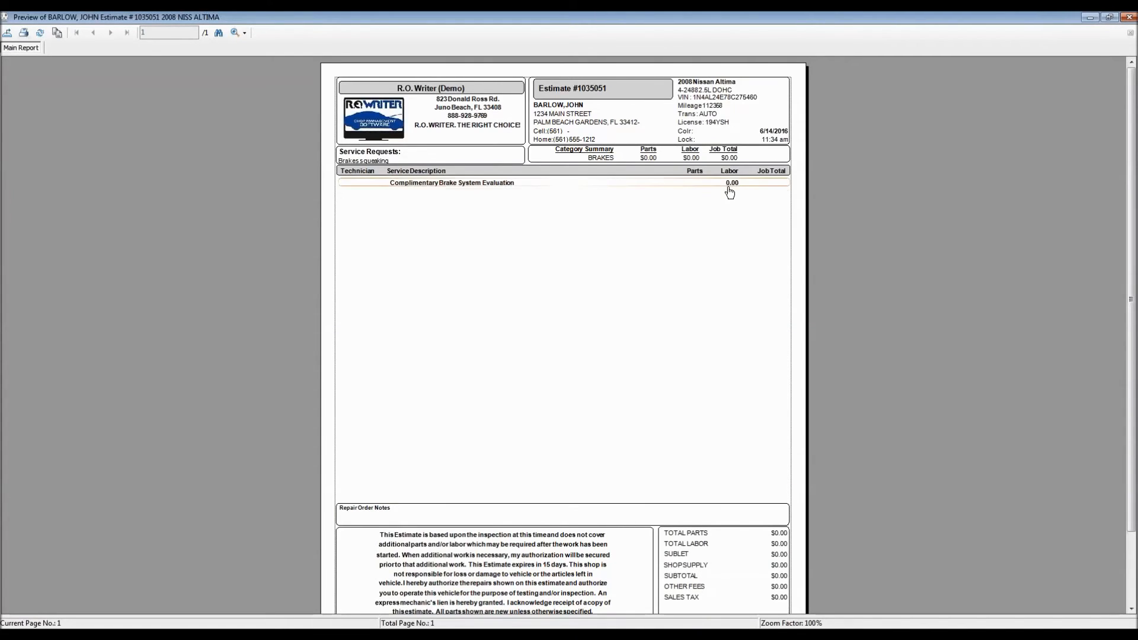
scroll(646, 426, down, 3)
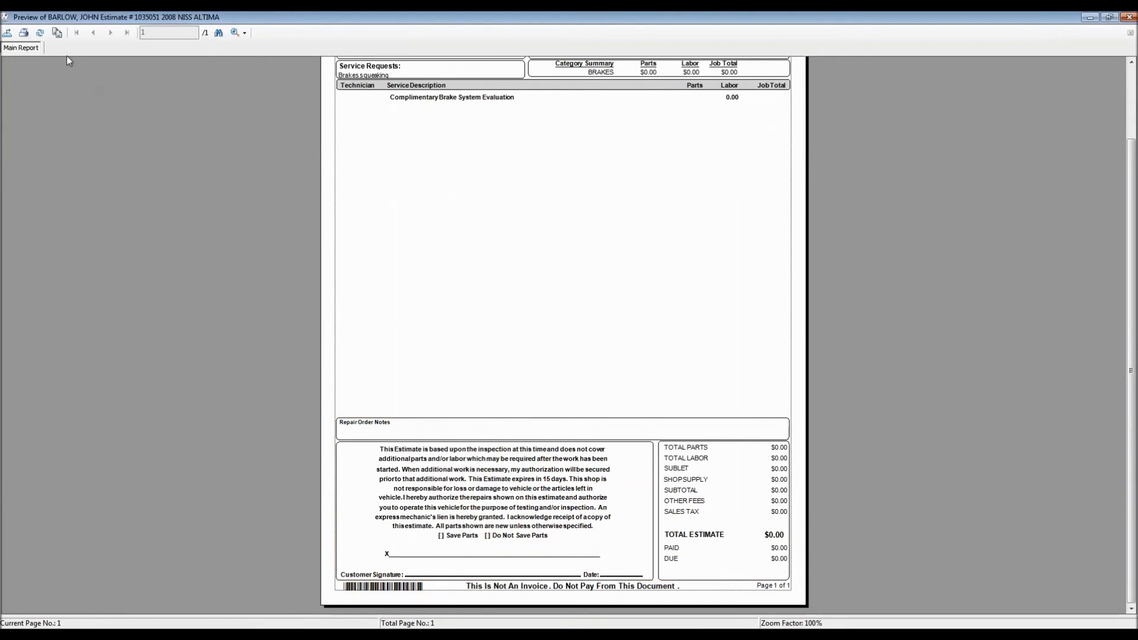
double_click(4, 21)
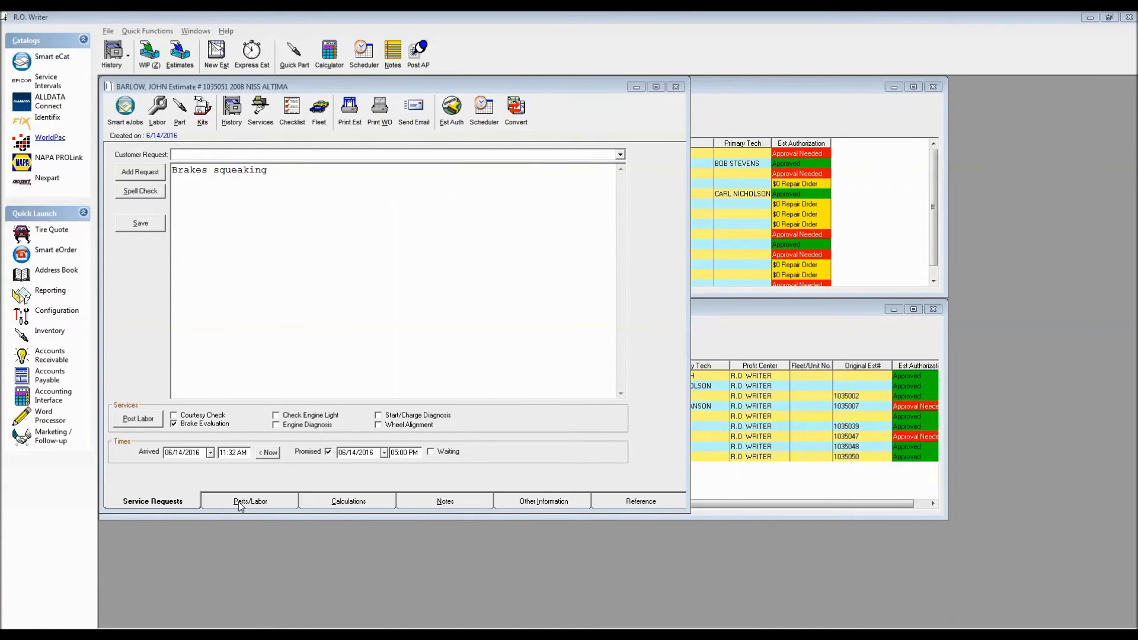
Add a labor line to the estimate in the BRAKES category with operation 070 Install Front Disc Brake Pads.
click(262, 504)
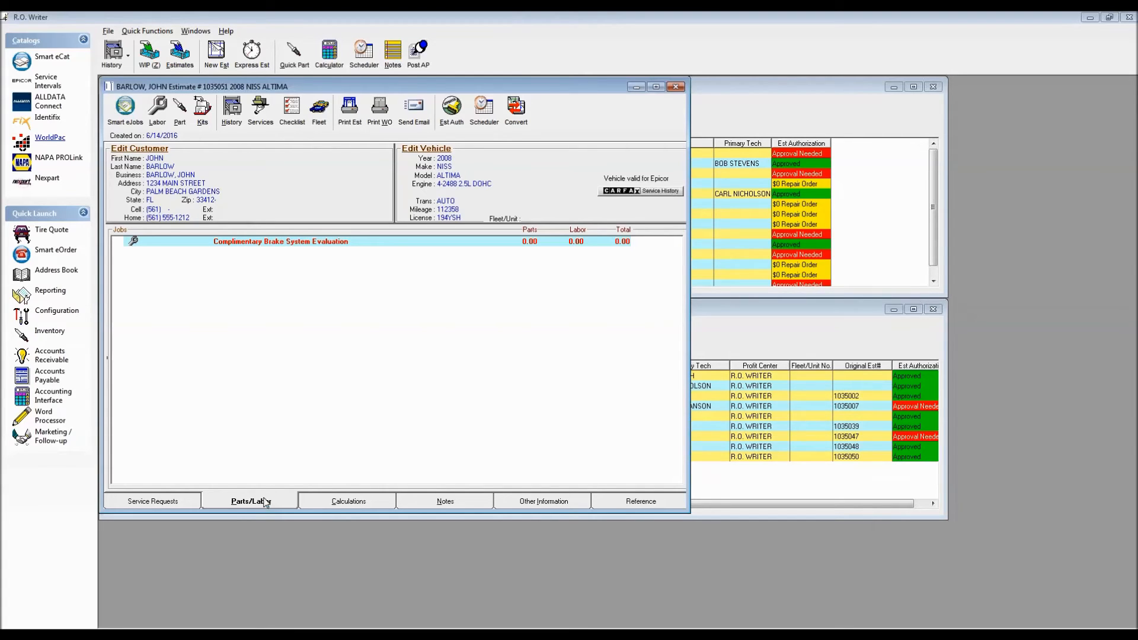
click(157, 107)
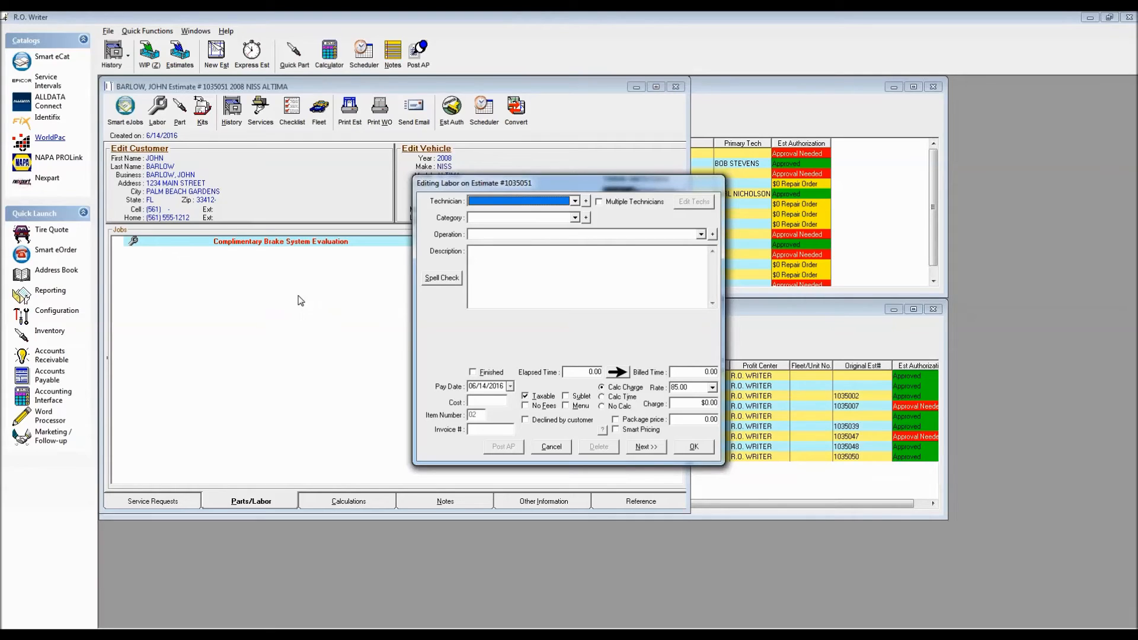
click(573, 217)
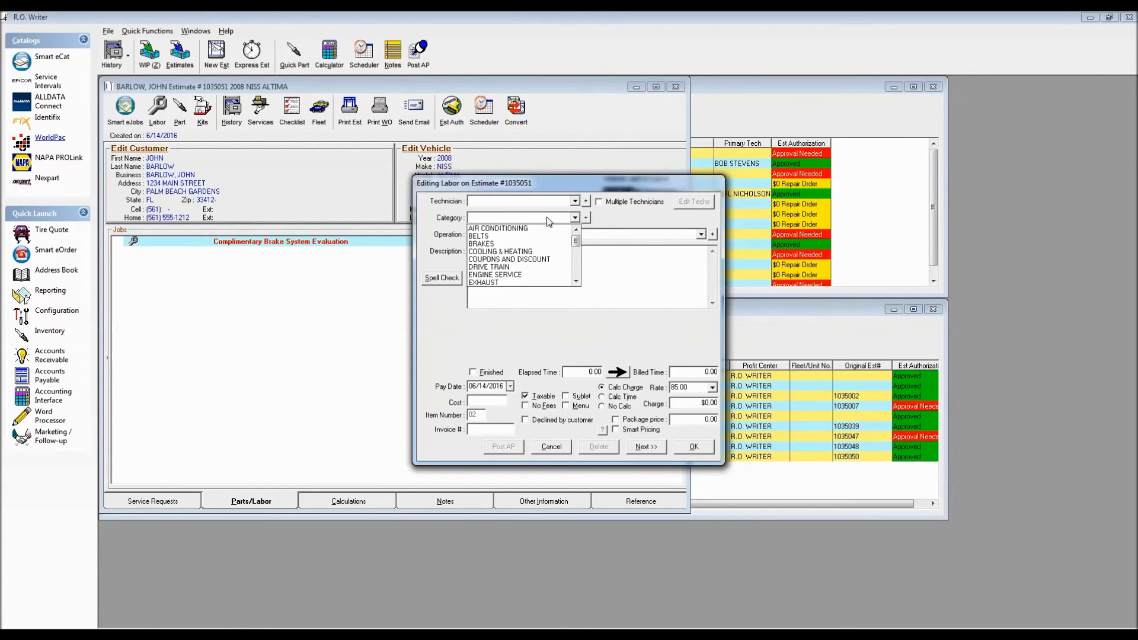
click(481, 244)
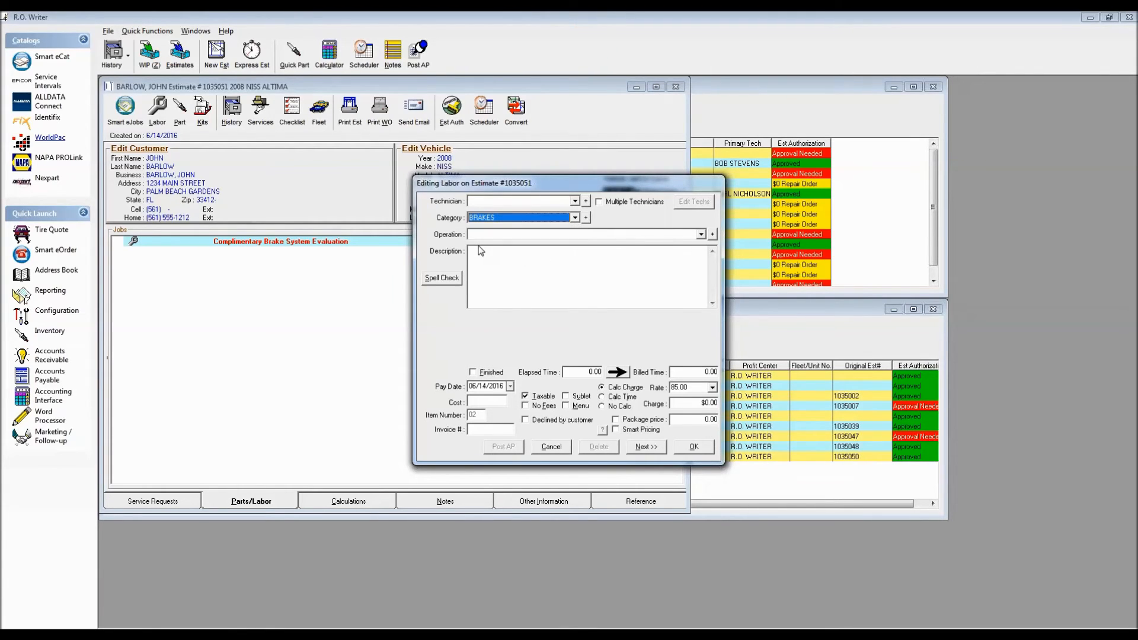
click(701, 234)
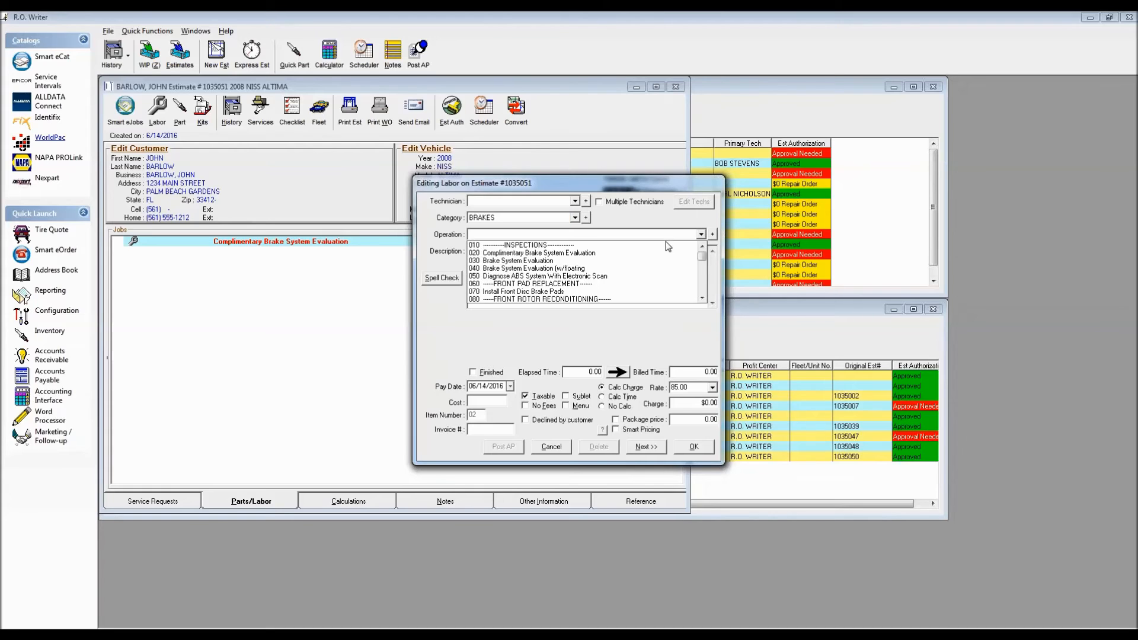
click(520, 292)
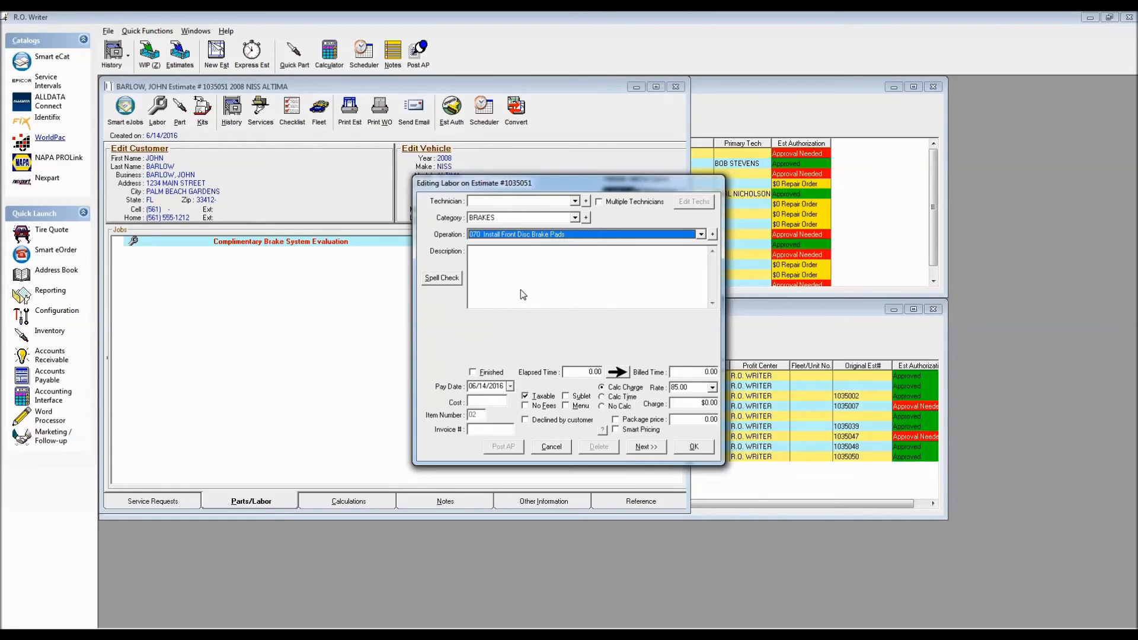
drag(697, 373, 718, 372)
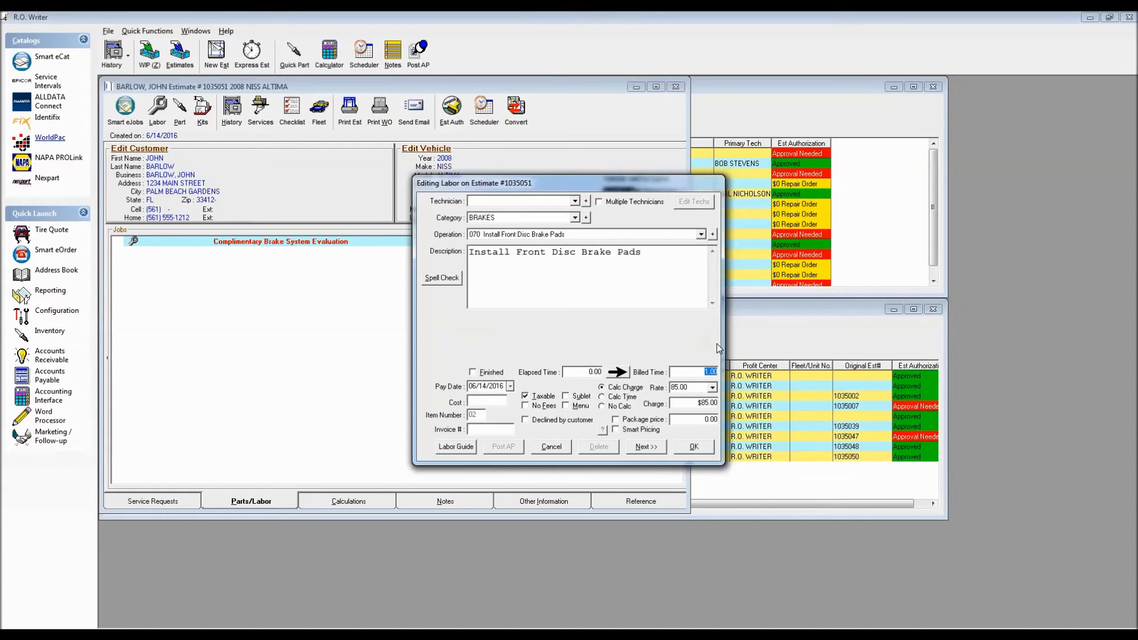
drag(698, 403, 716, 403)
click(646, 448)
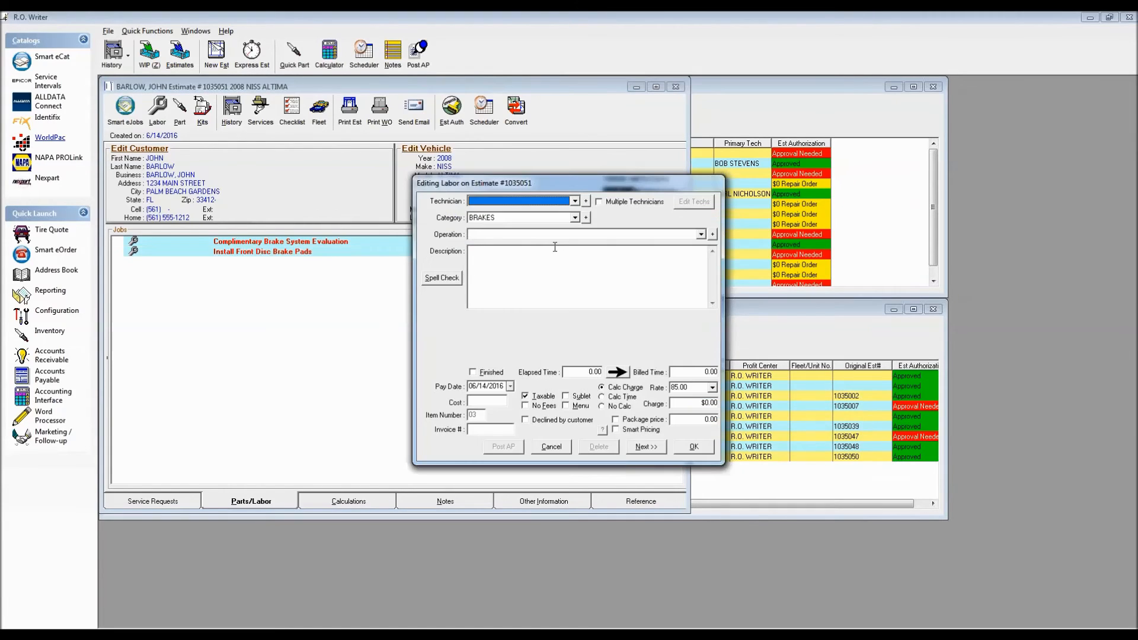
Add a second BRAKES labor line with operation 110 Recondition Both Front Brake Rotors and accept the labor entries.
click(560, 234)
scroll(581, 273, down, 3)
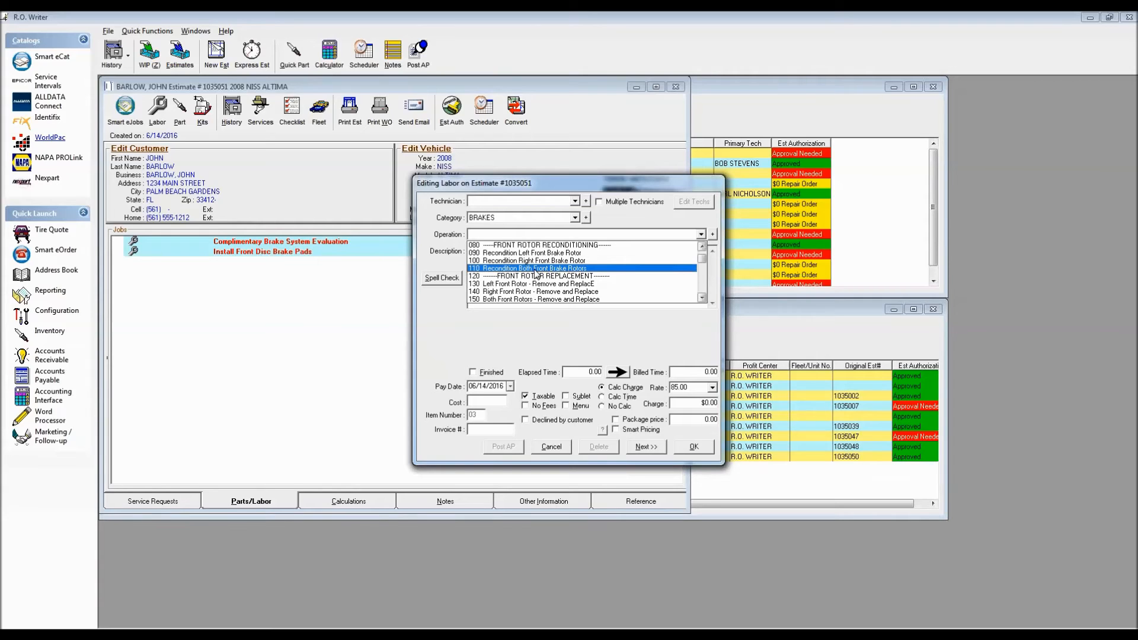
click(535, 270)
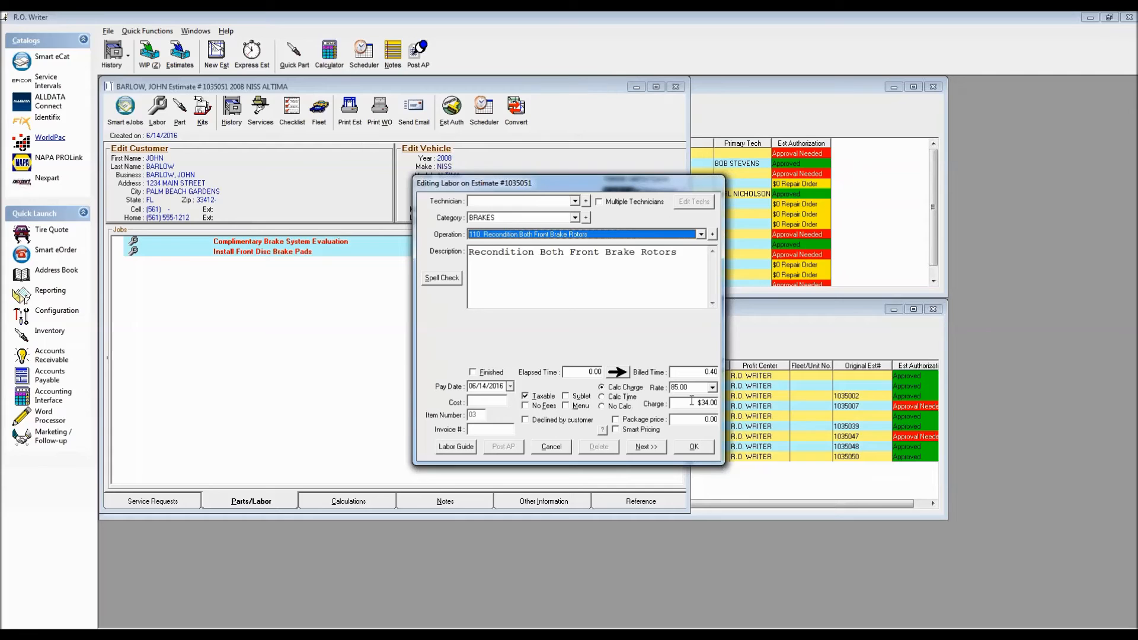
click(694, 449)
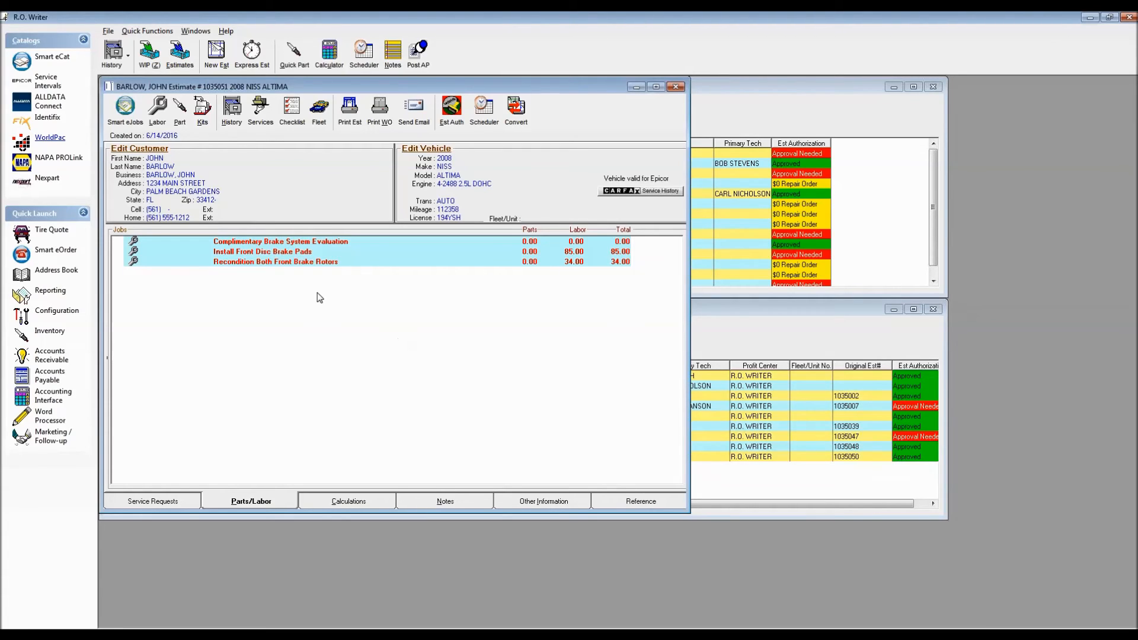
click(180, 110)
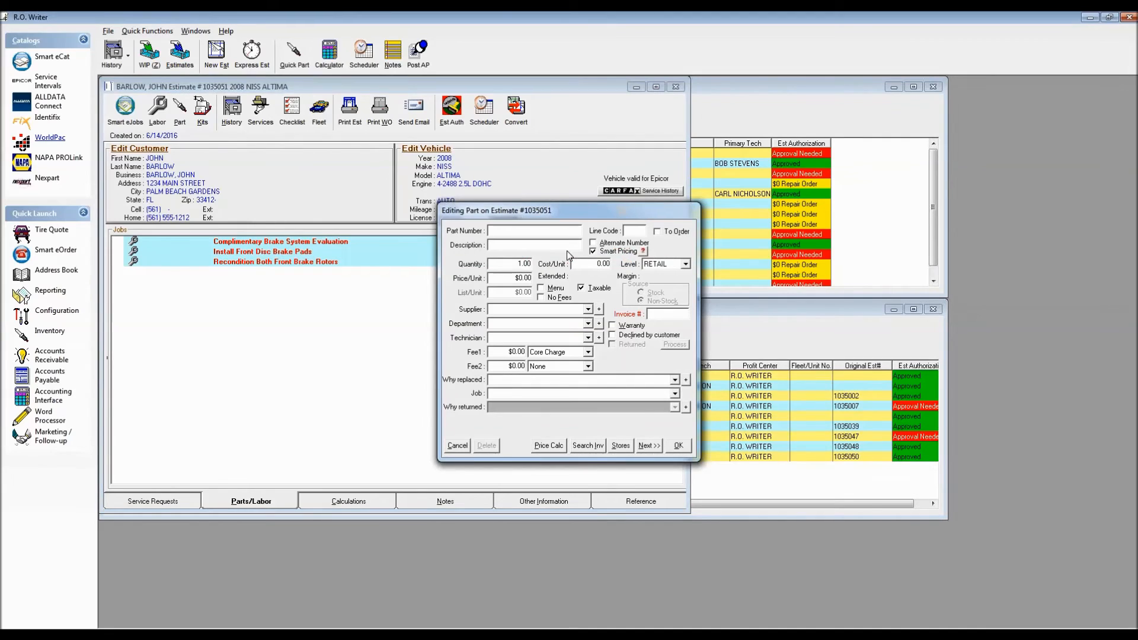
drag(586, 211, 435, 123)
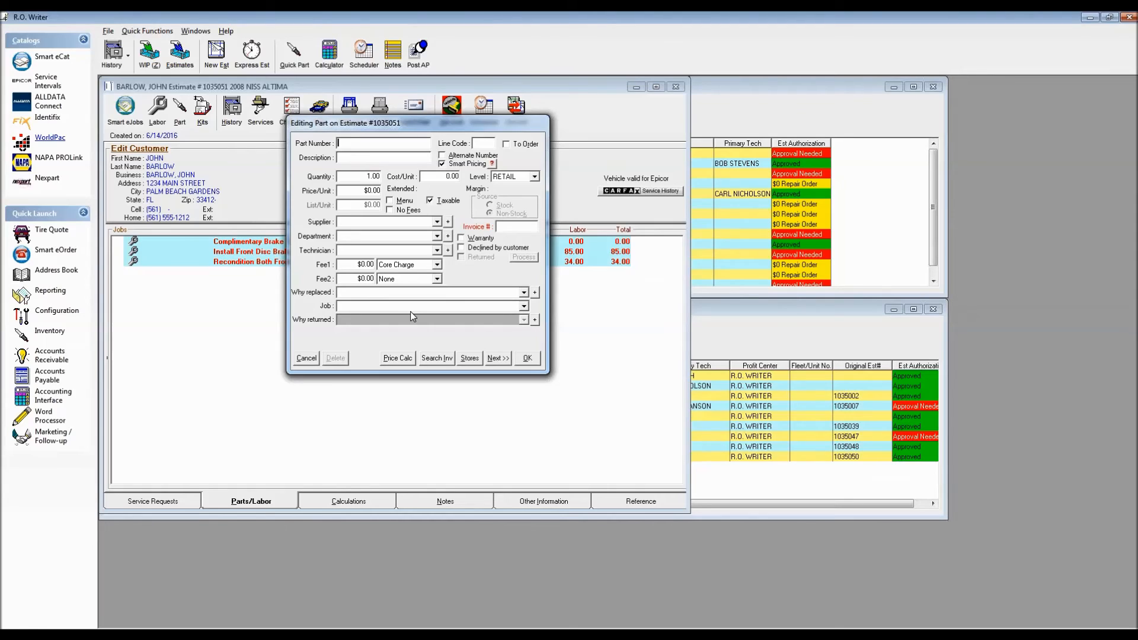
click(524, 306)
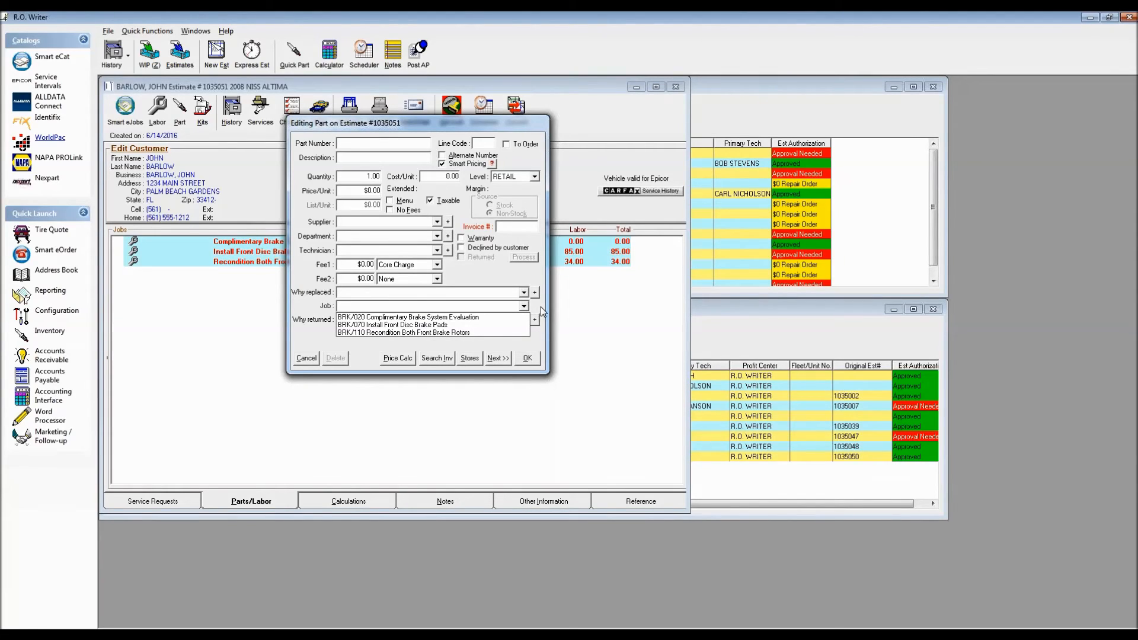
click(540, 307)
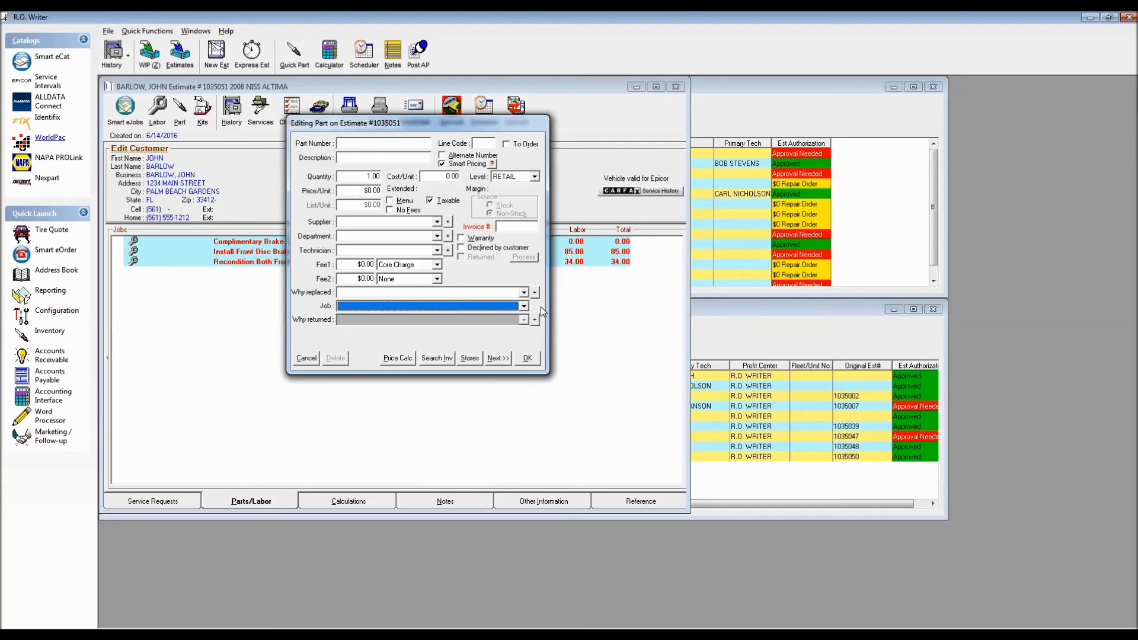
click(307, 358)
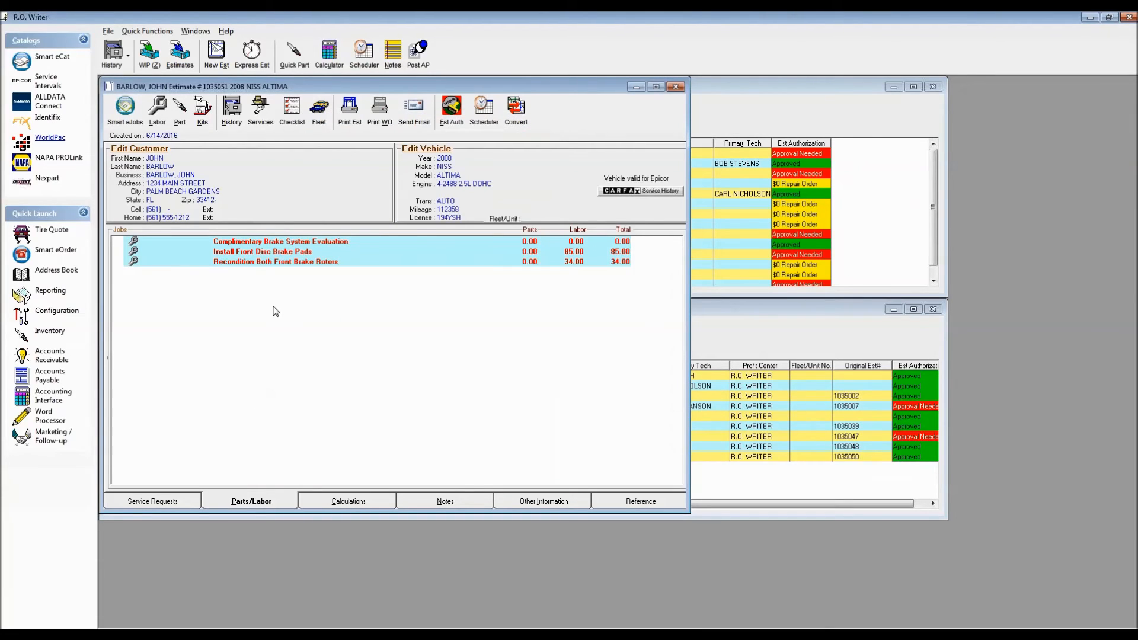
Add one brake pad part, number SS7318X from inventory, to the Install Front Disc Brake Pads job.
click(256, 255)
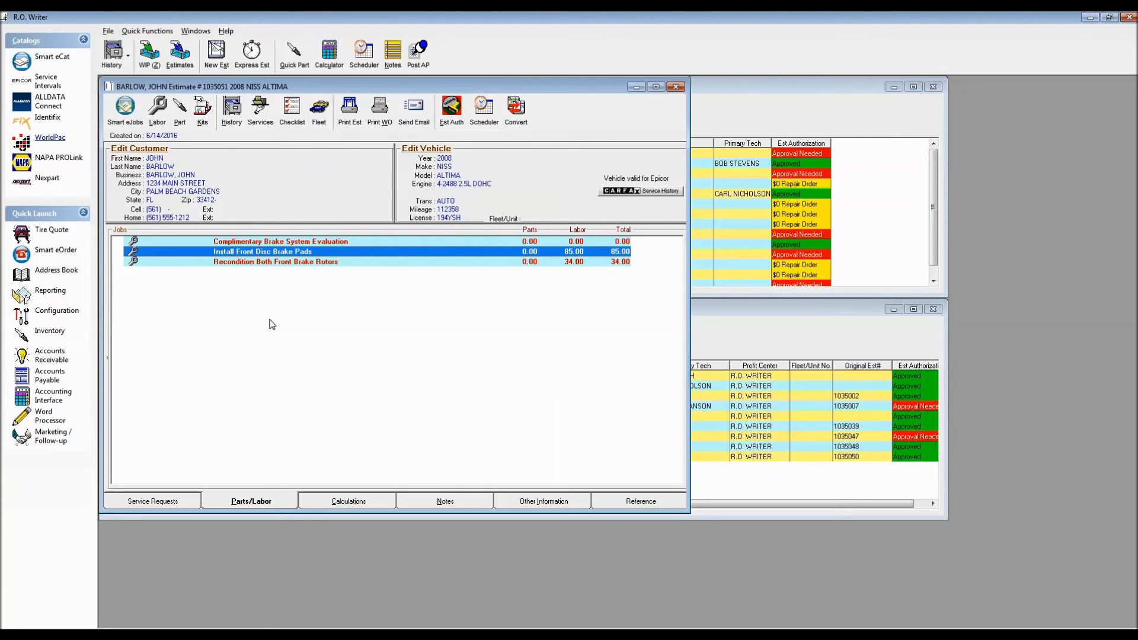
click(178, 110)
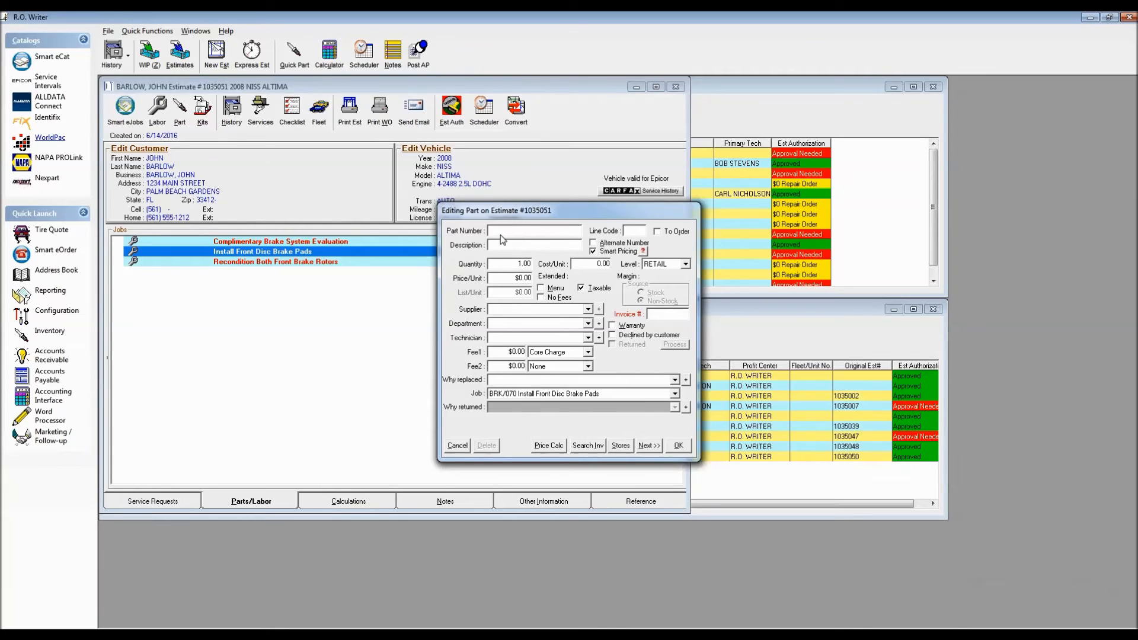
text(SS7318X)
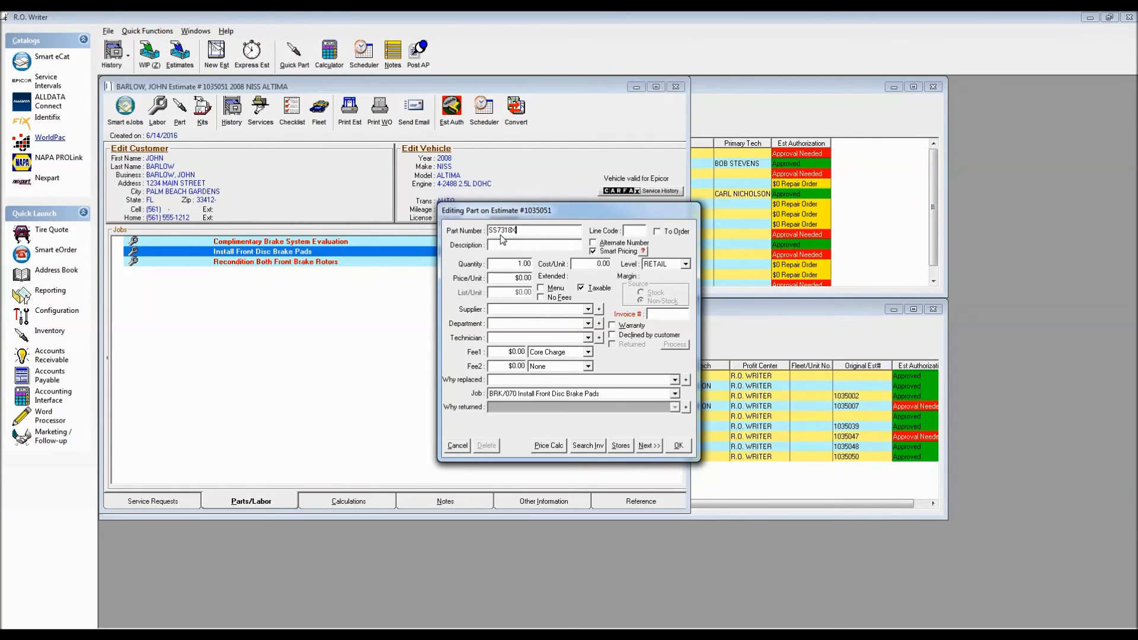
key(Tab)
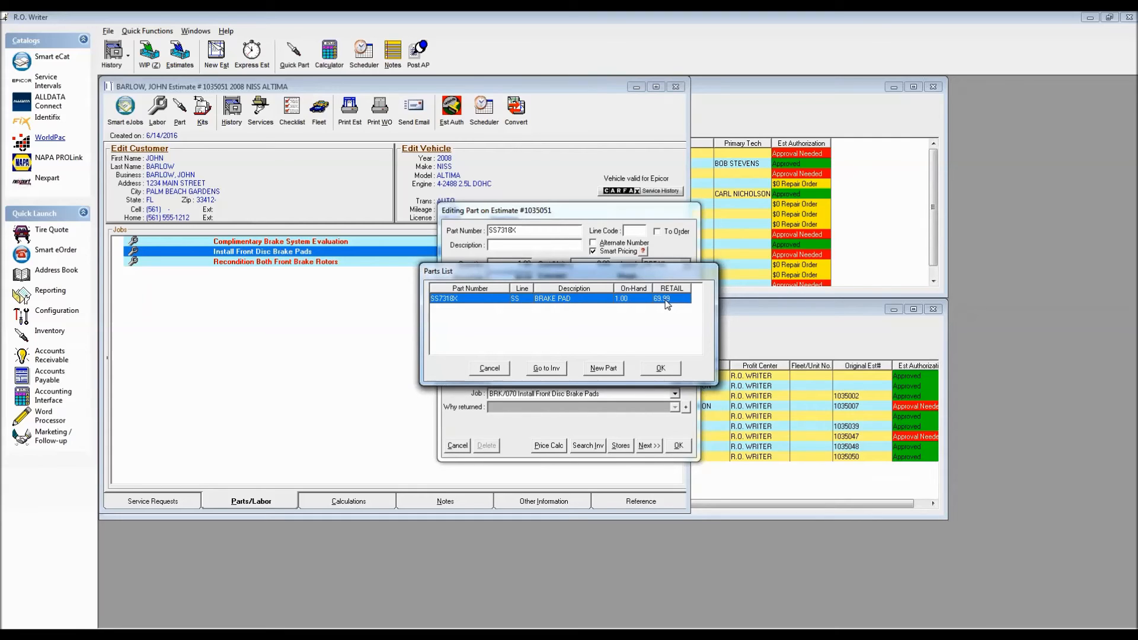
drag(616, 269, 314, 313)
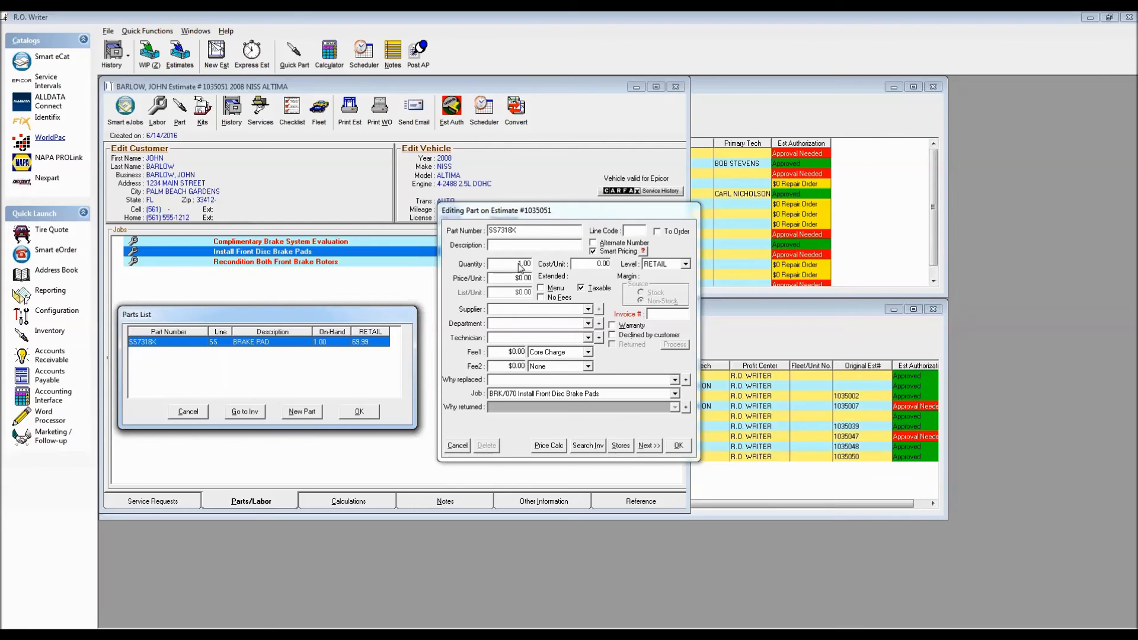
click(357, 411)
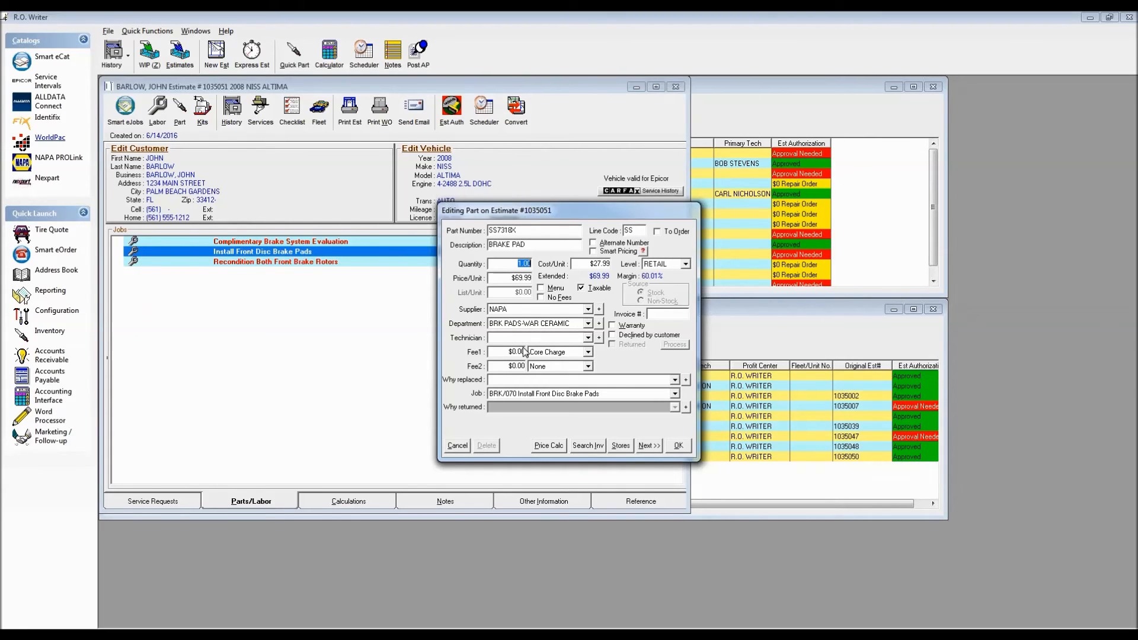
click(678, 446)
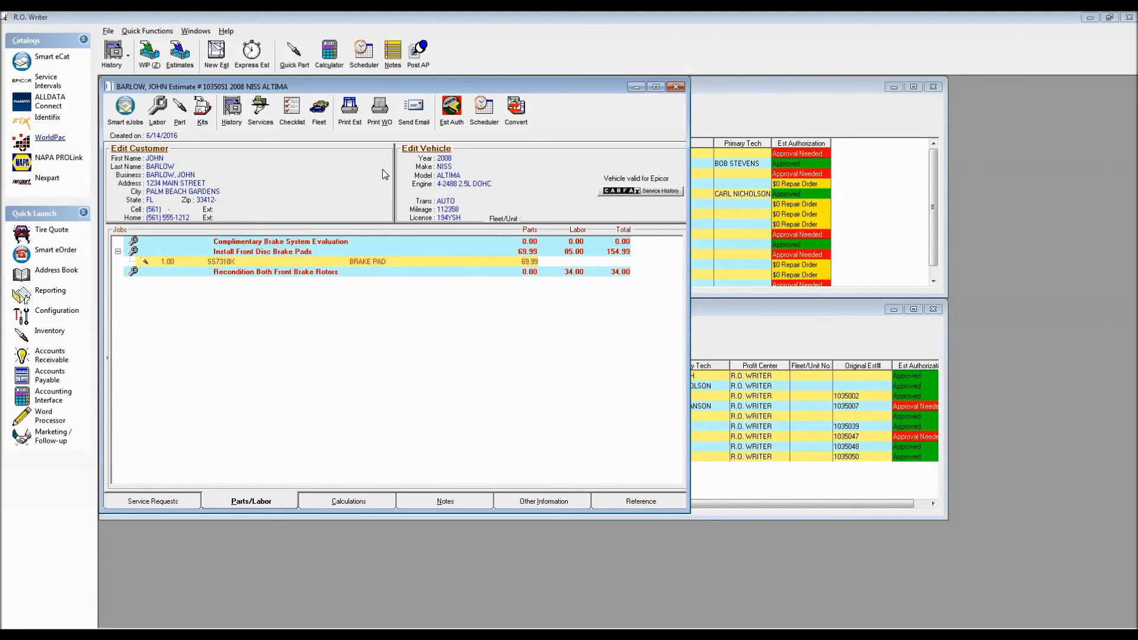
Print the updated estimate to the screen and examine its parts, labor and total amounts.
click(349, 110)
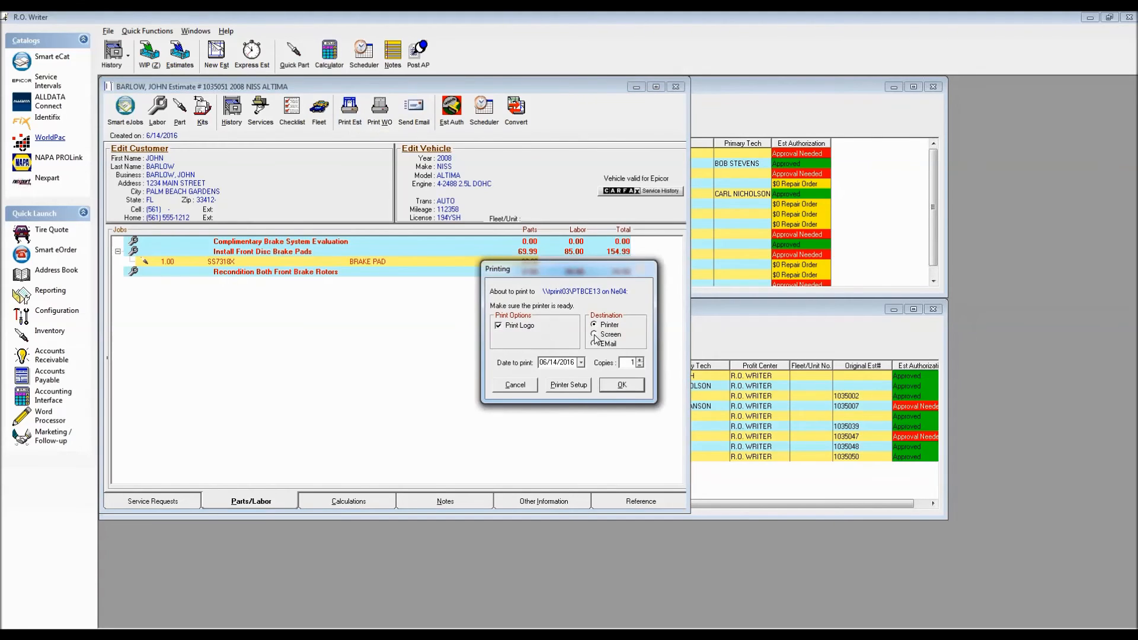
click(624, 385)
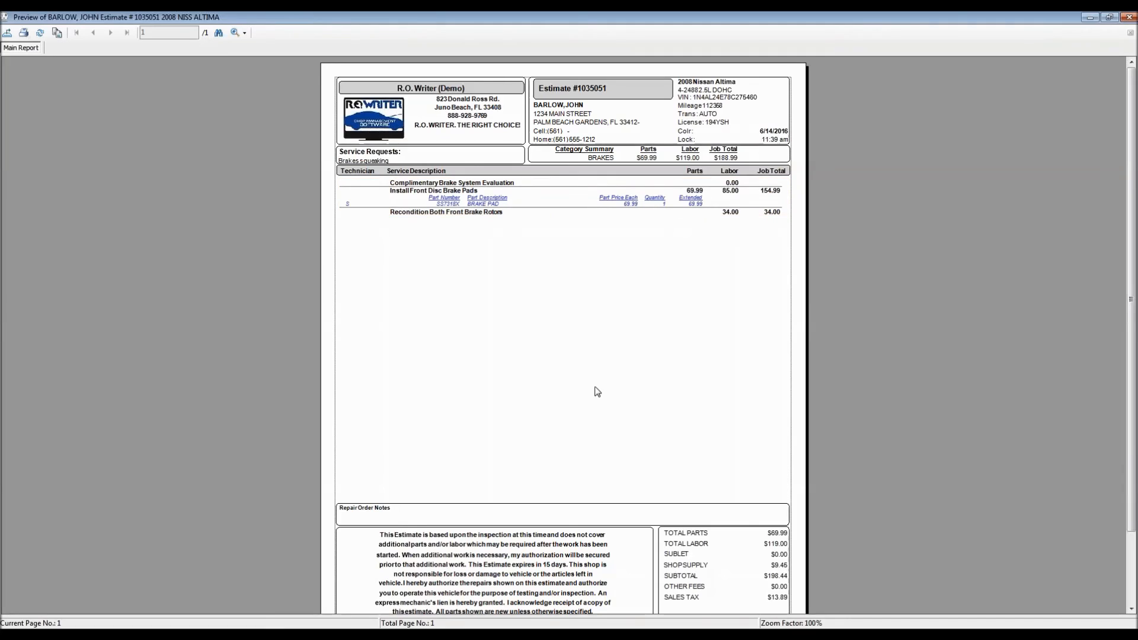
scroll(611, 405, down, 3)
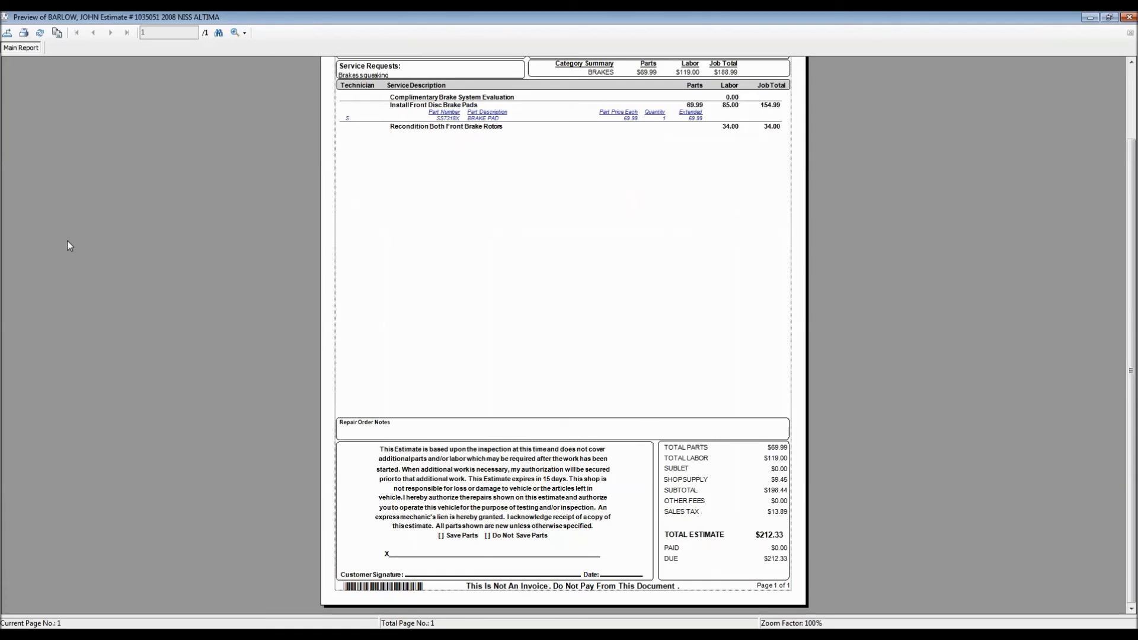
Close the estimate preview and review the estimate's calculations and profit analysis.
click(5, 17)
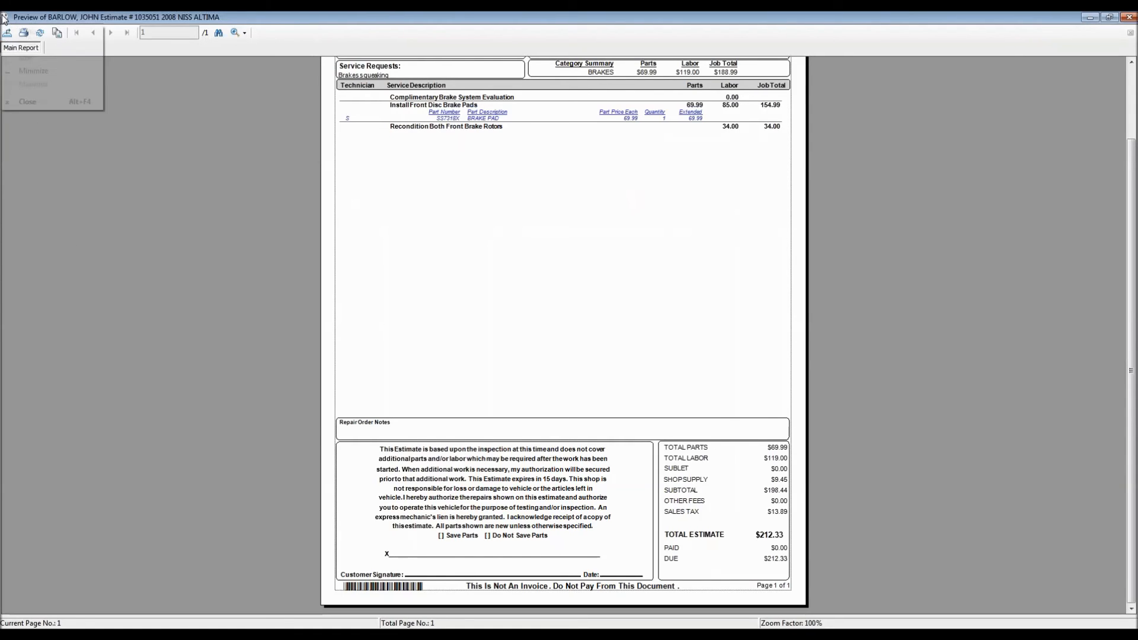
click(24, 102)
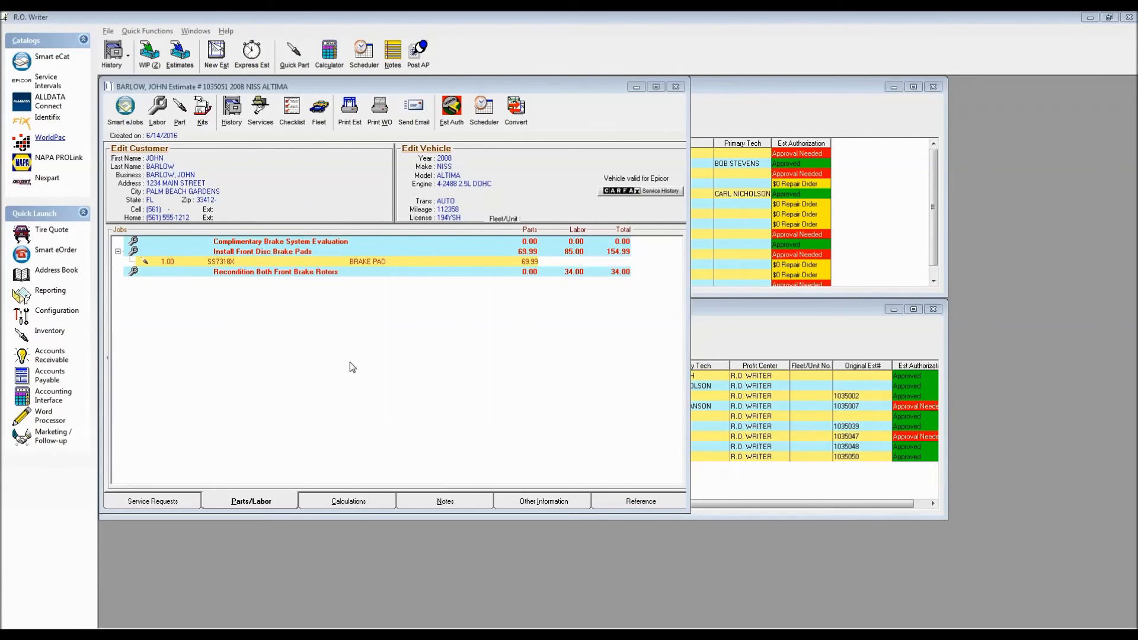
click(348, 501)
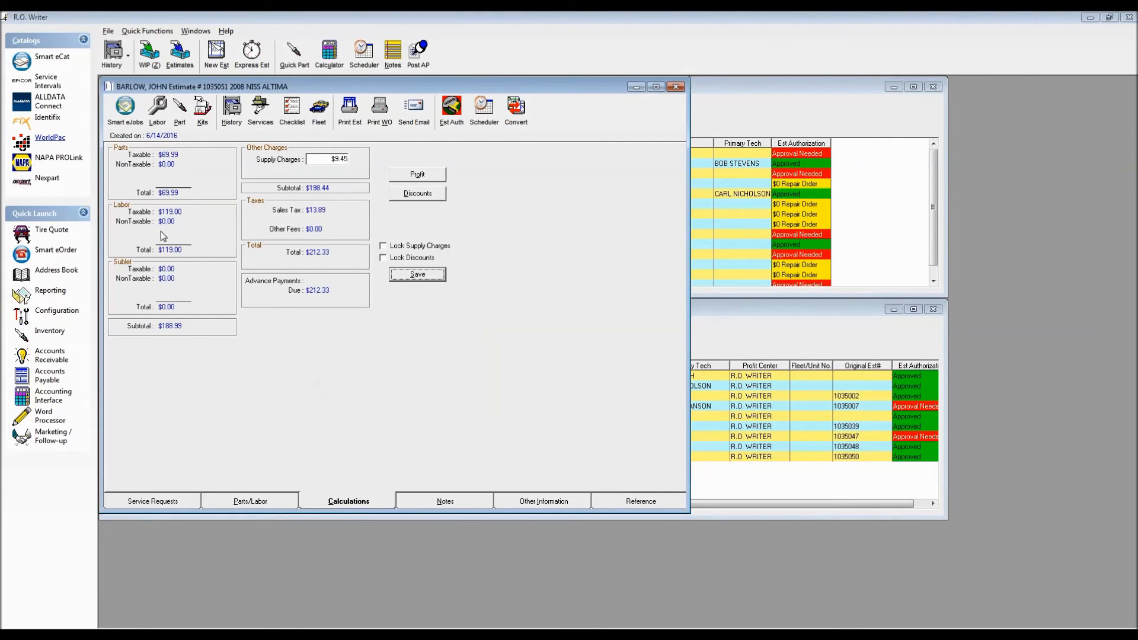
click(418, 176)
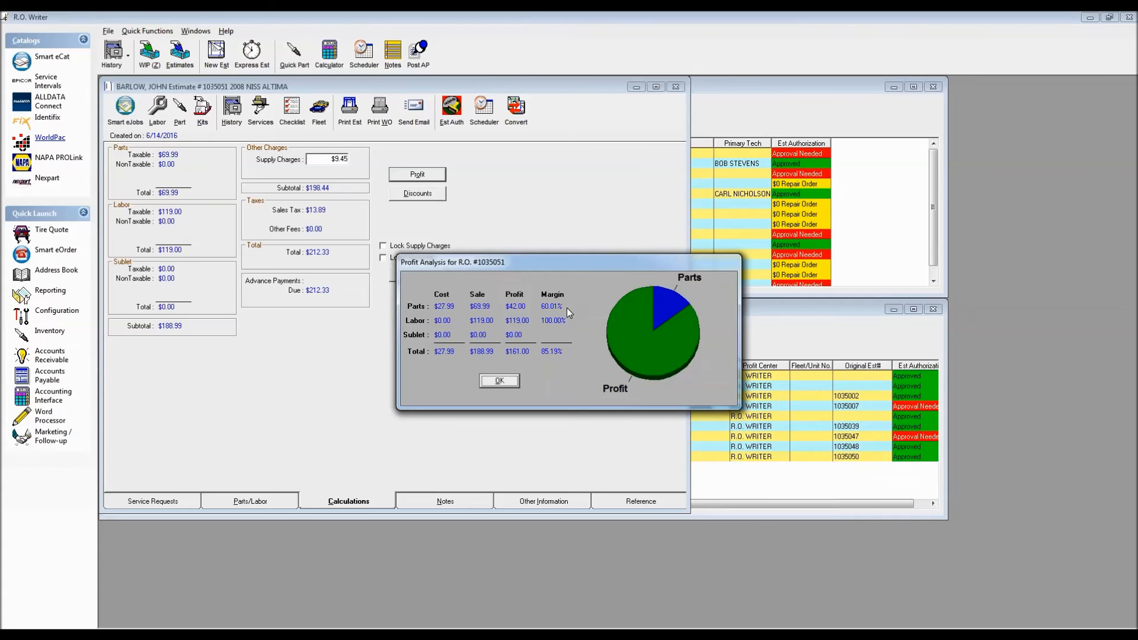
click(494, 386)
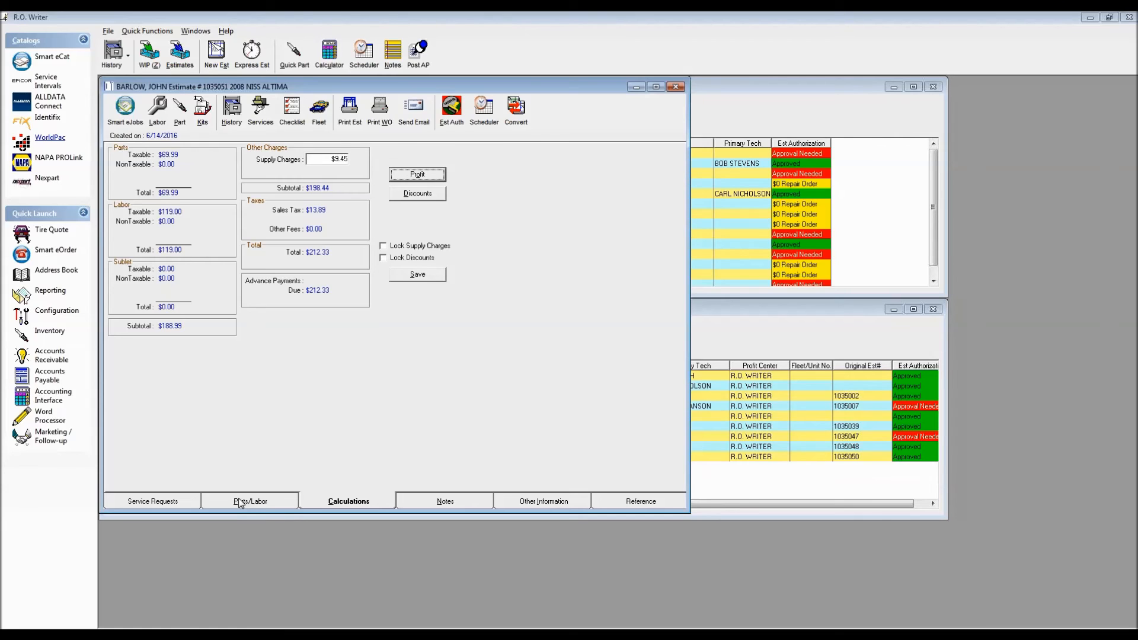
click(240, 503)
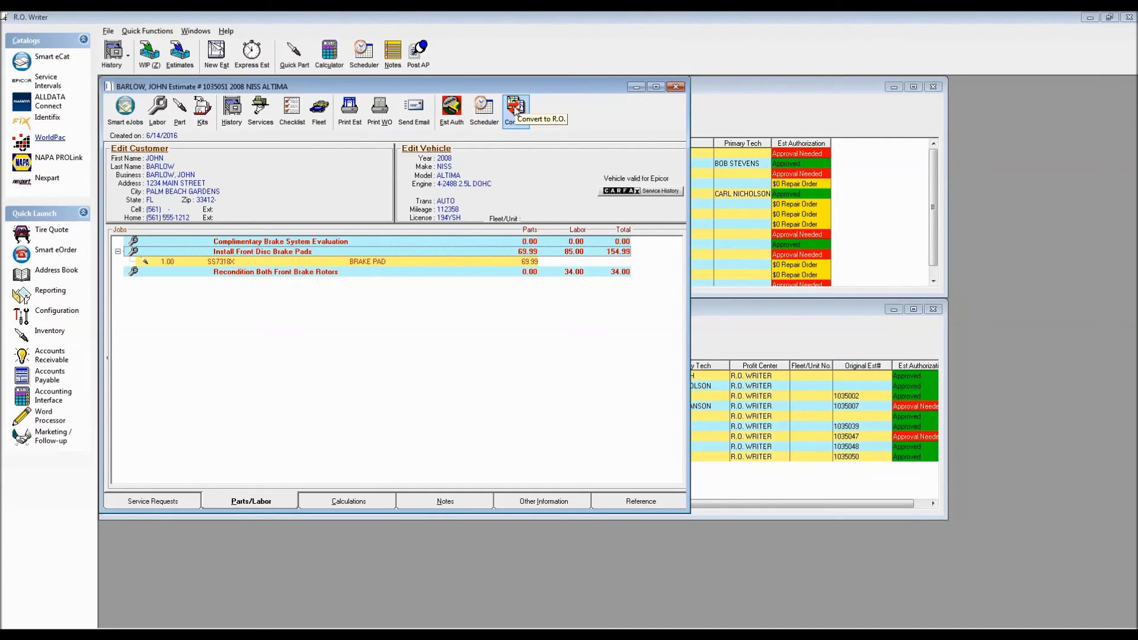
Reopen the 2008 Nissan Altima estimate from Estimates In Progress and convert it to a repair order.
click(676, 87)
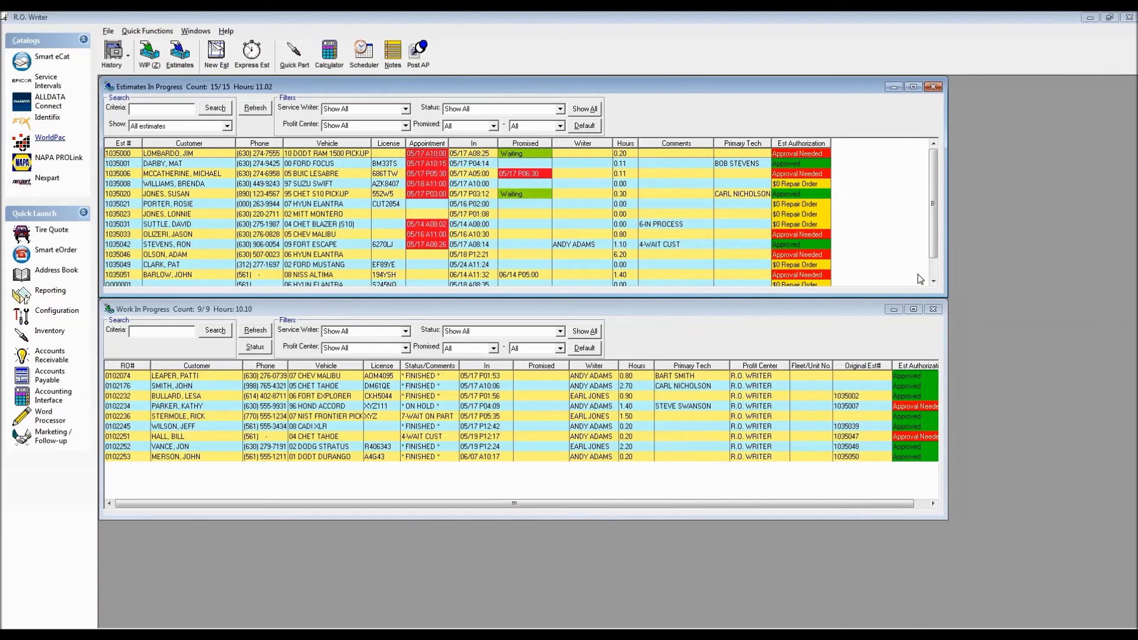
click(217, 277)
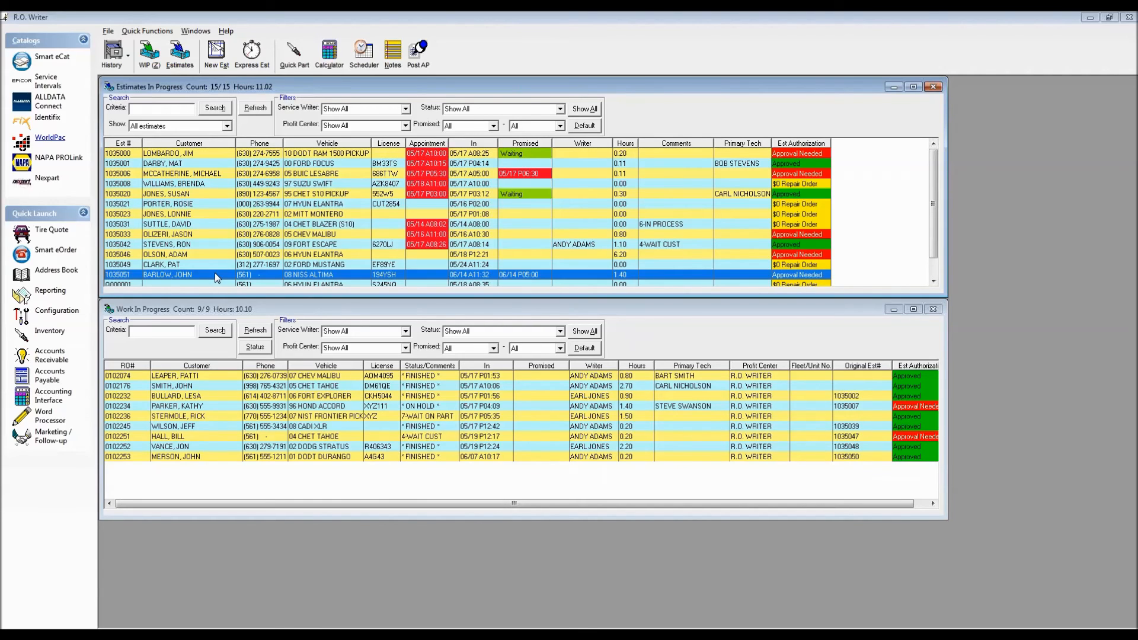
key(Return)
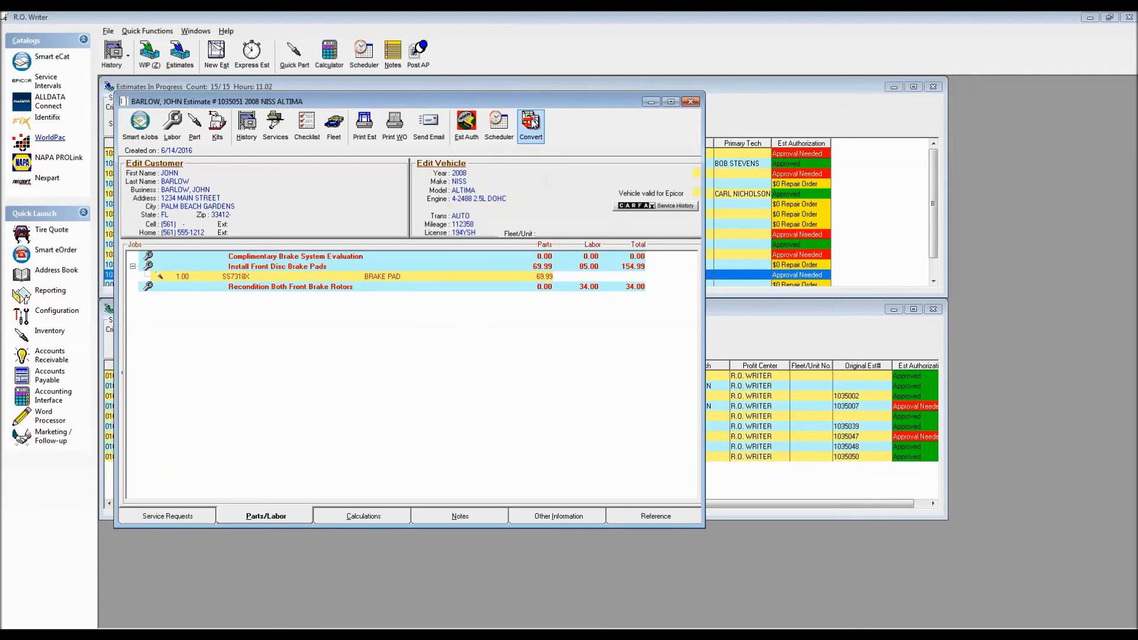
click(530, 122)
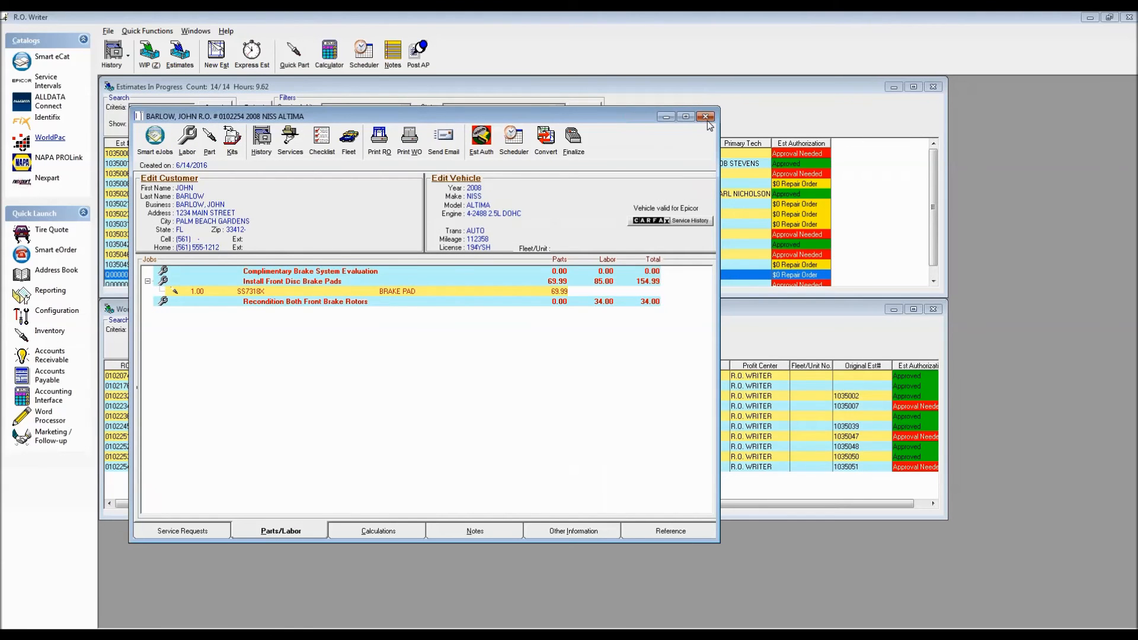
click(705, 116)
Examine the converted Altima repair order's row and authorization status in the Work In Progress list.
click(265, 468)
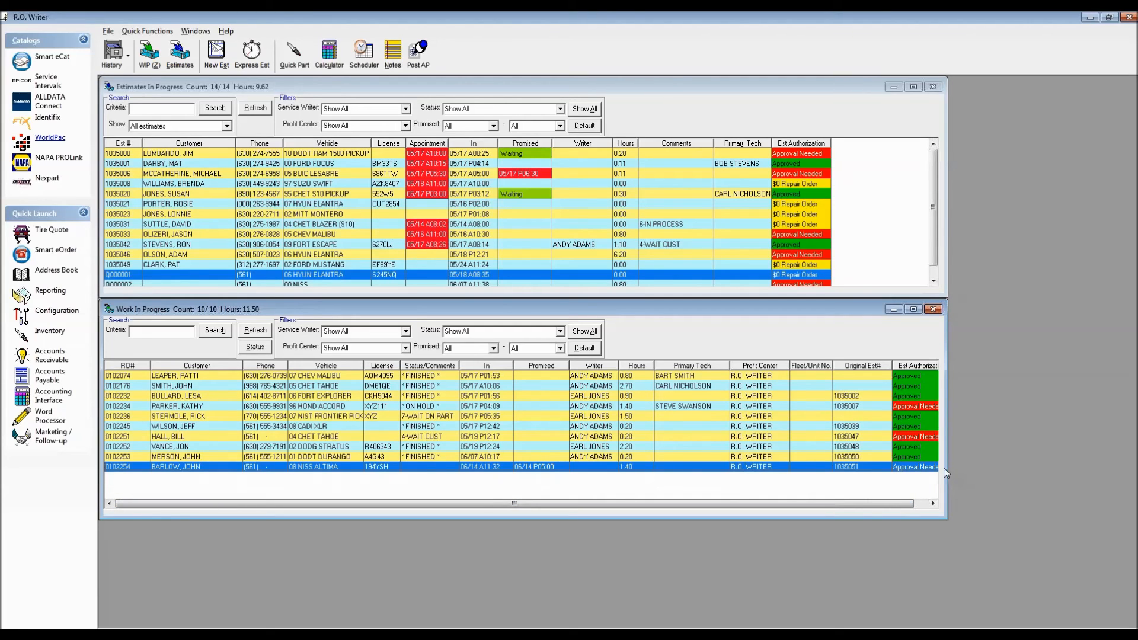
drag(909, 501, 926, 501)
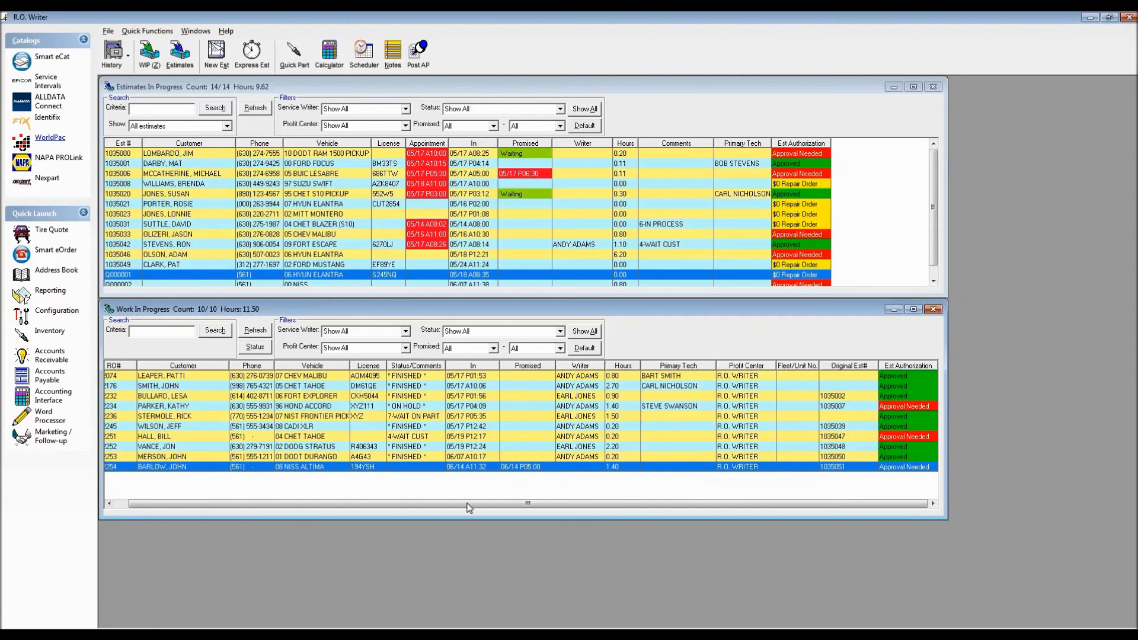
click(121, 504)
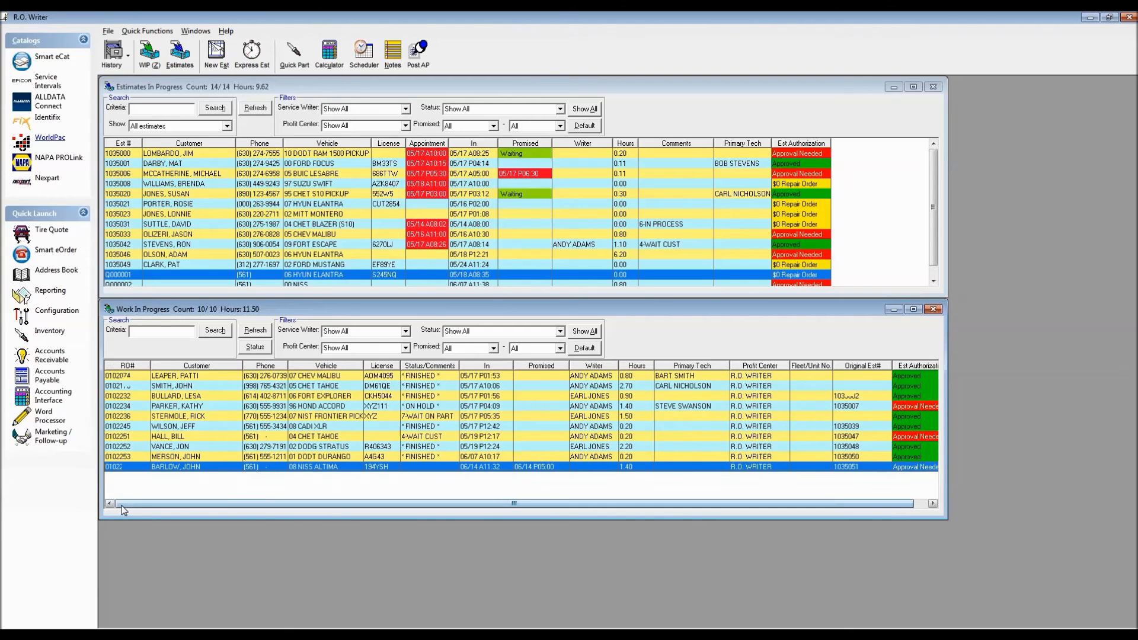
Open the estimate authorization for the Altima repair order and set the contact phone to Home.
double_click(233, 467)
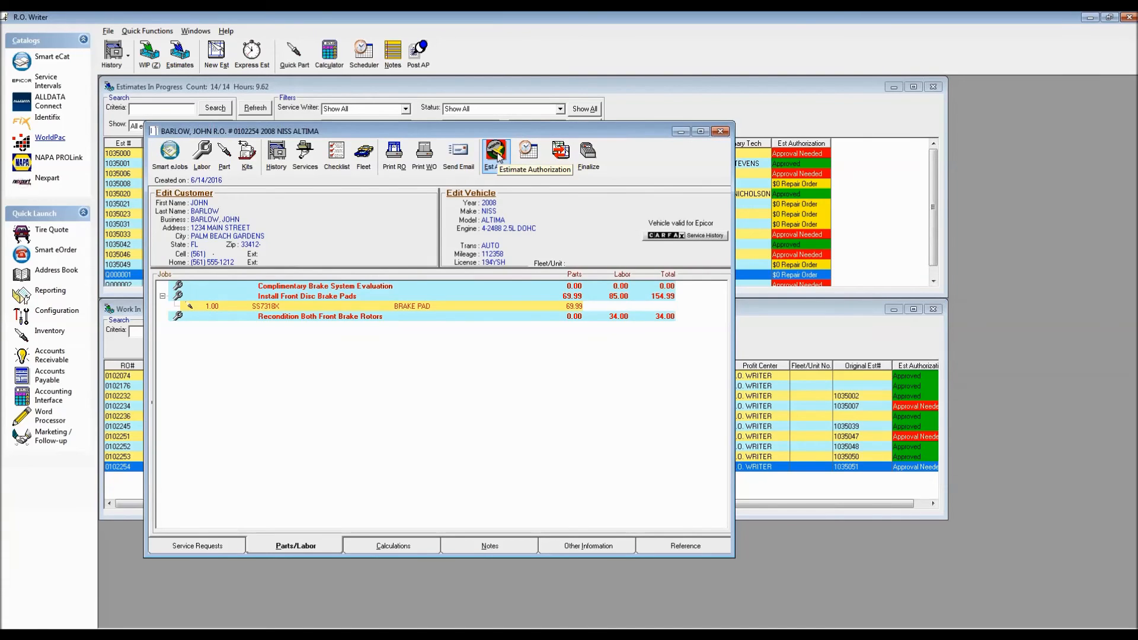
click(496, 153)
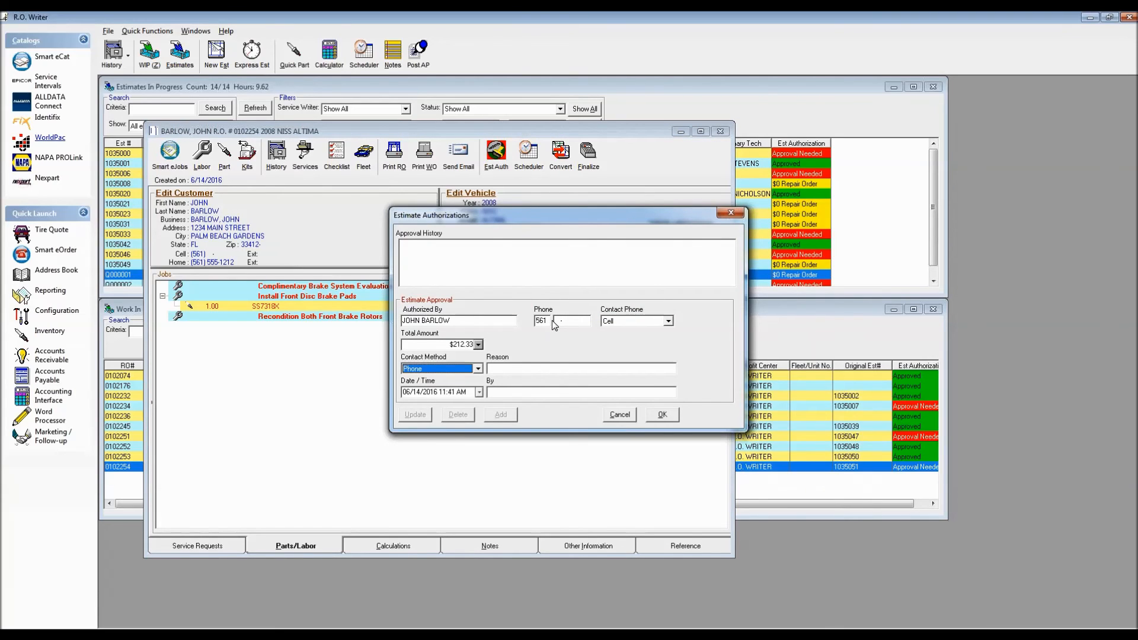
click(668, 321)
click(652, 339)
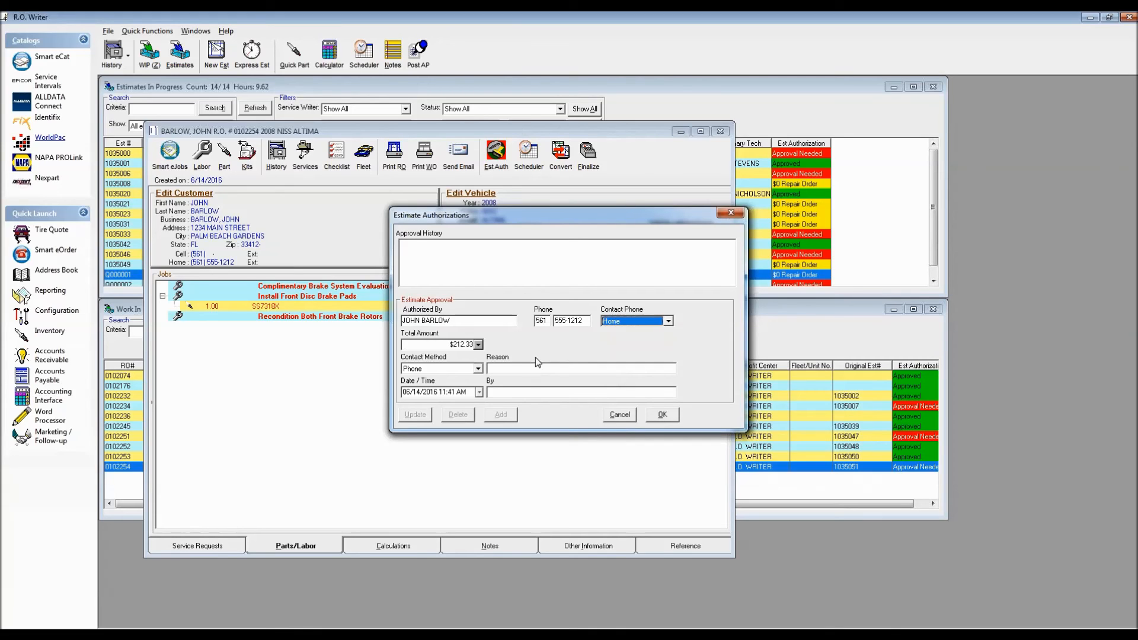
Record the approval with reason PADS AND TURN ROTORS and the employee's name, then save it and close the repair order.
click(500, 368)
text(PADS AND TUR)
text(N ROTOR)
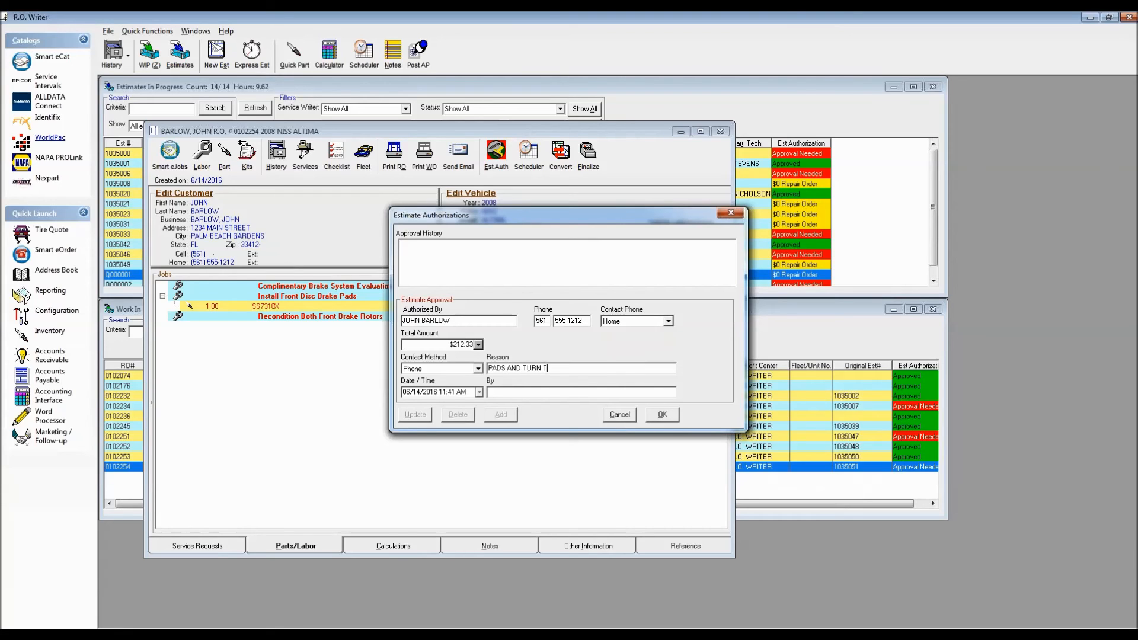
text(SSTEVE)
click(664, 416)
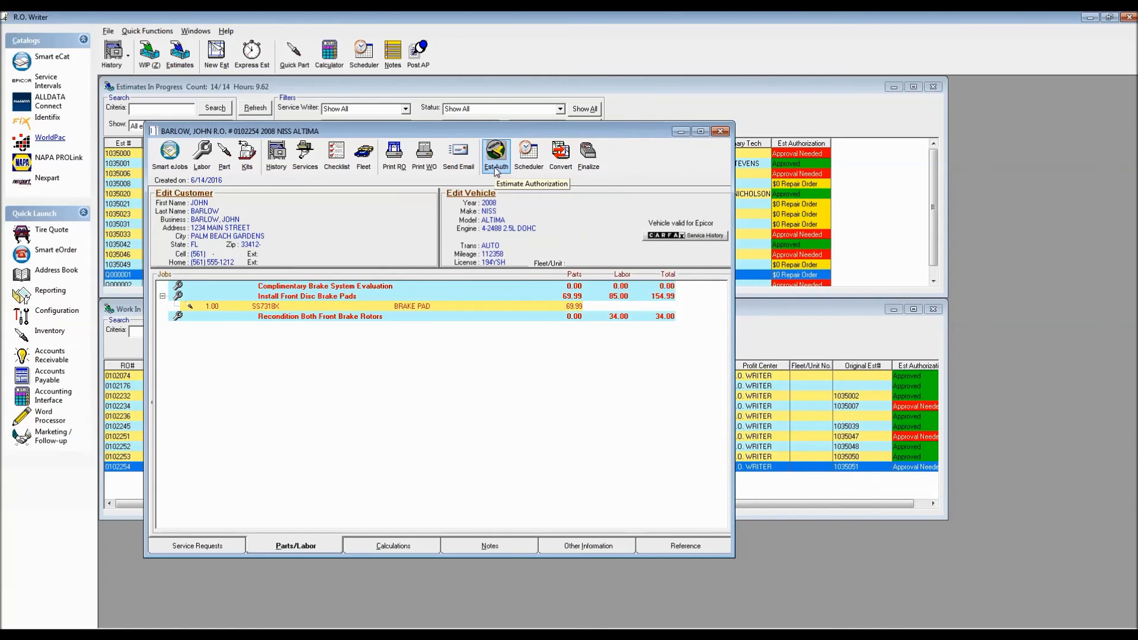
click(720, 132)
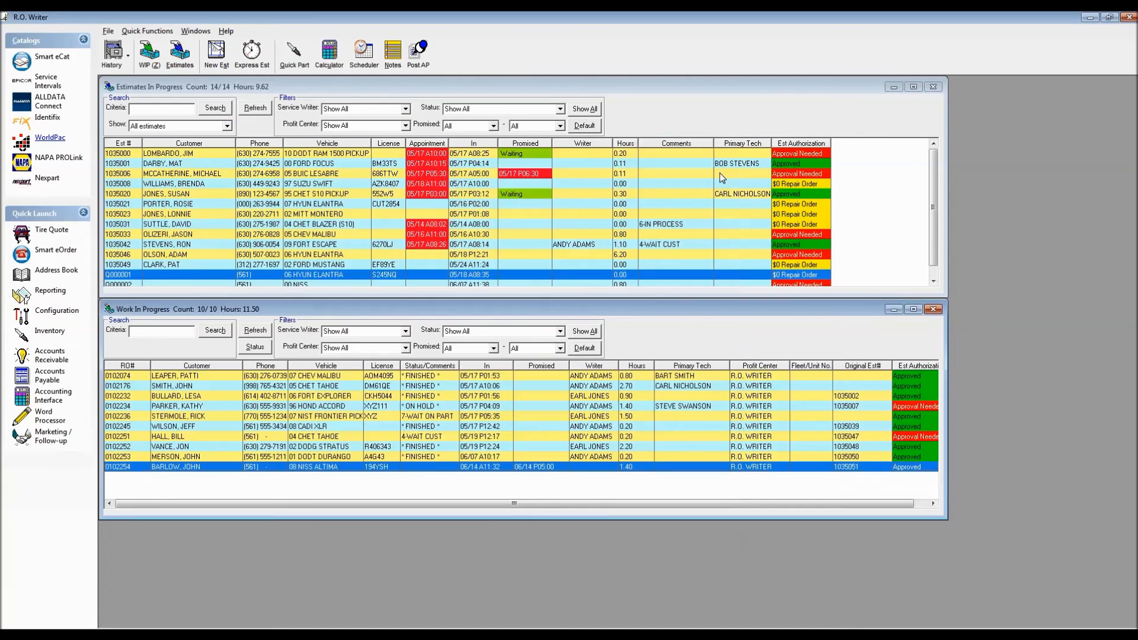
Start finalizing the Altima repair order, accepting the filled-in vehicle mileage and proceeding to the items that need correction.
click(907, 448)
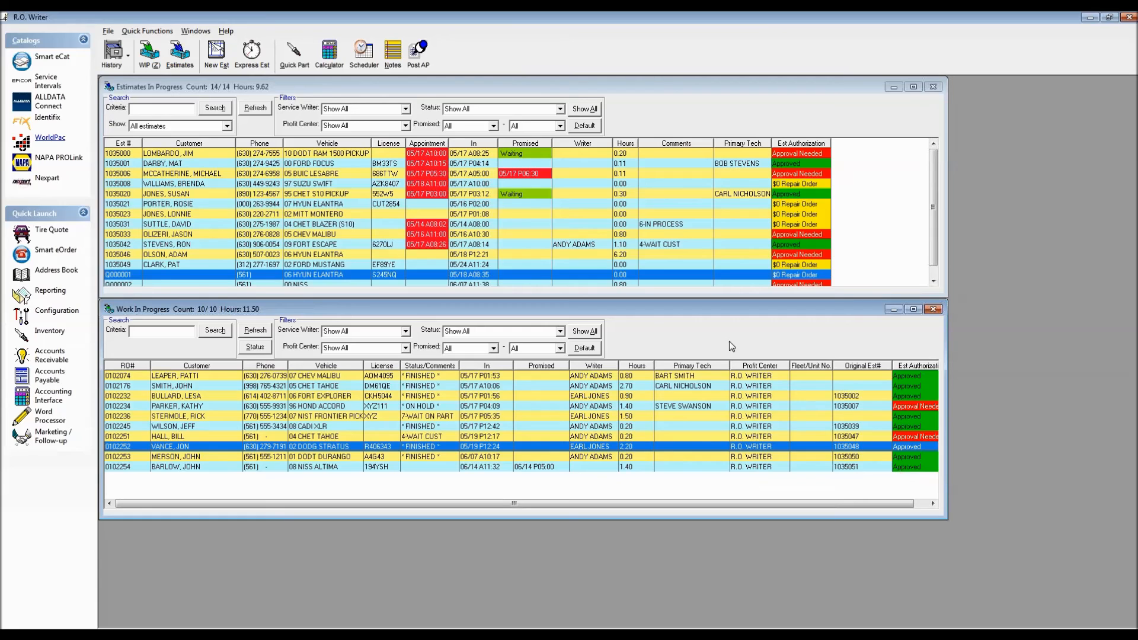
click(342, 467)
double_click(342, 467)
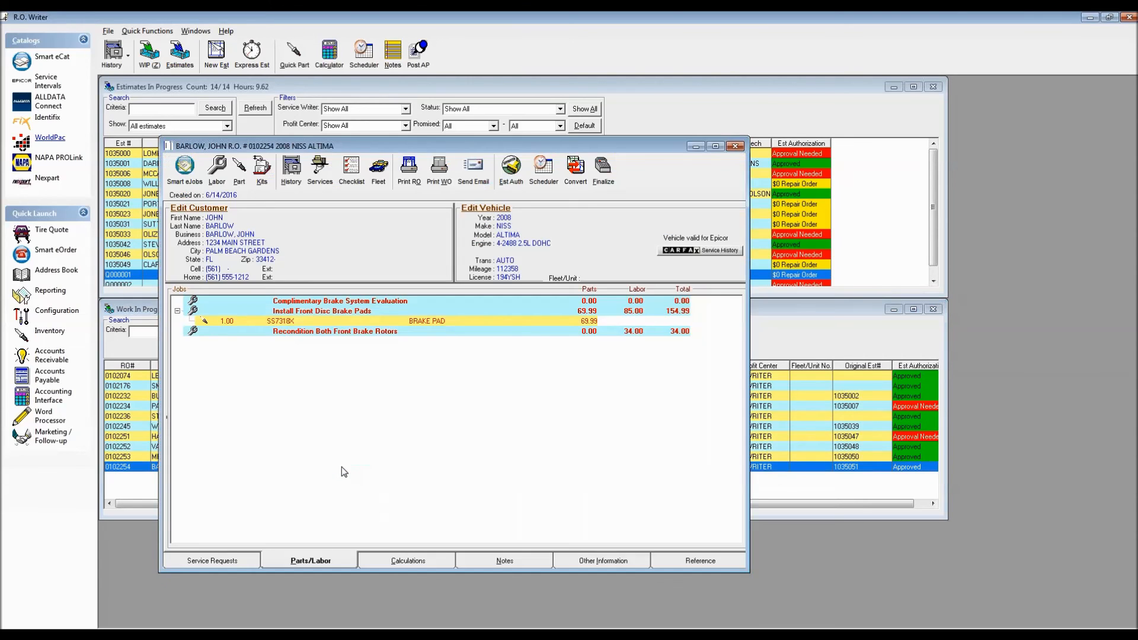
click(602, 177)
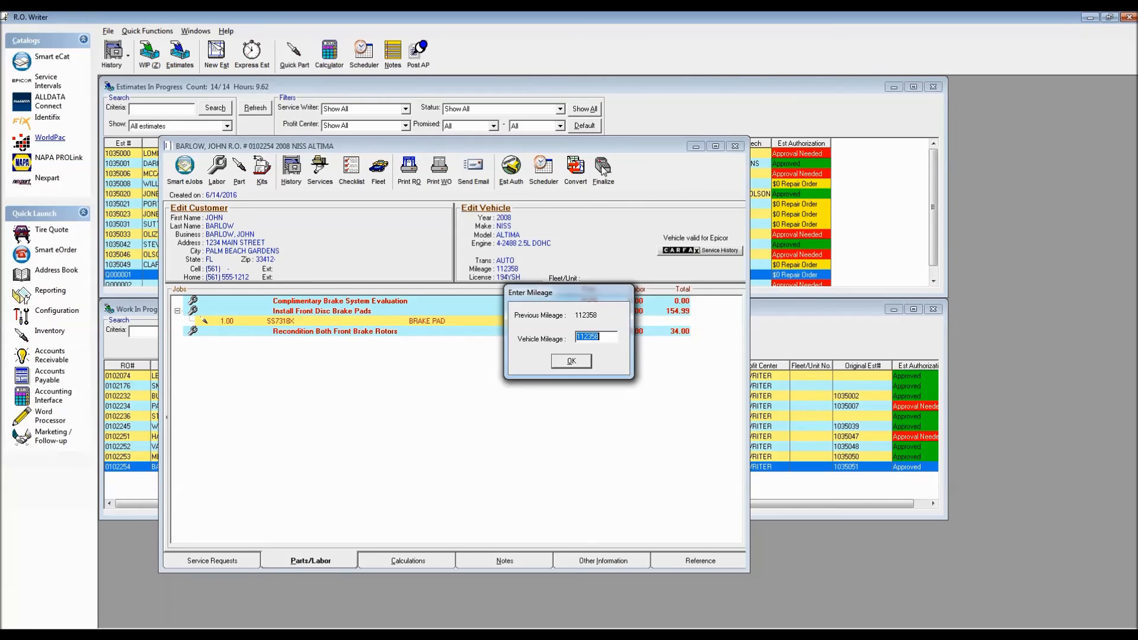
click(569, 362)
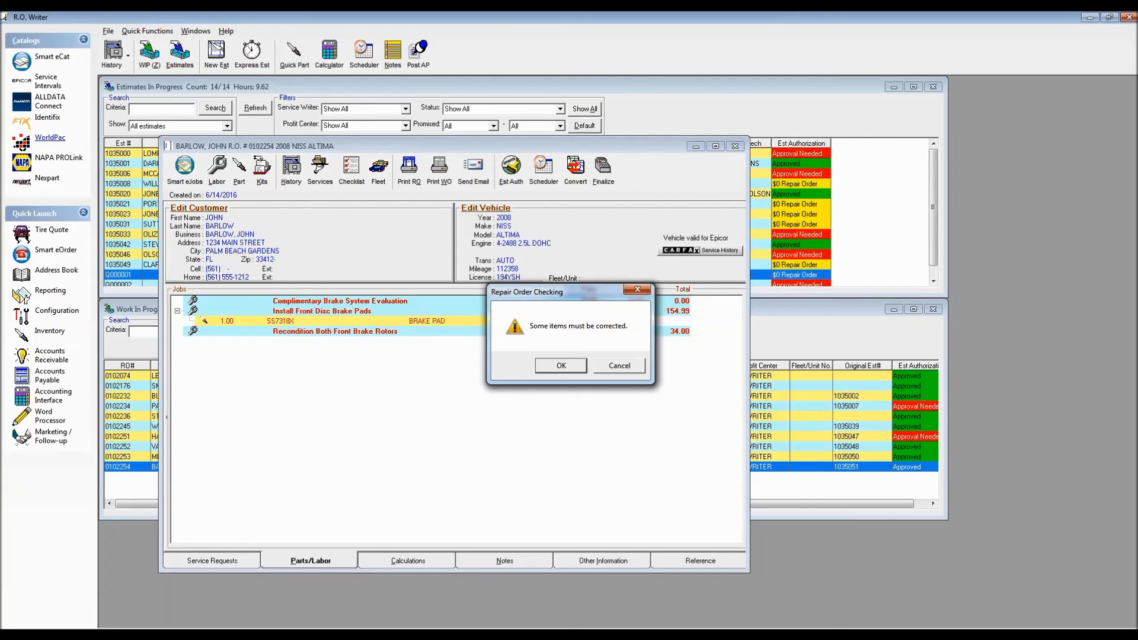
click(561, 365)
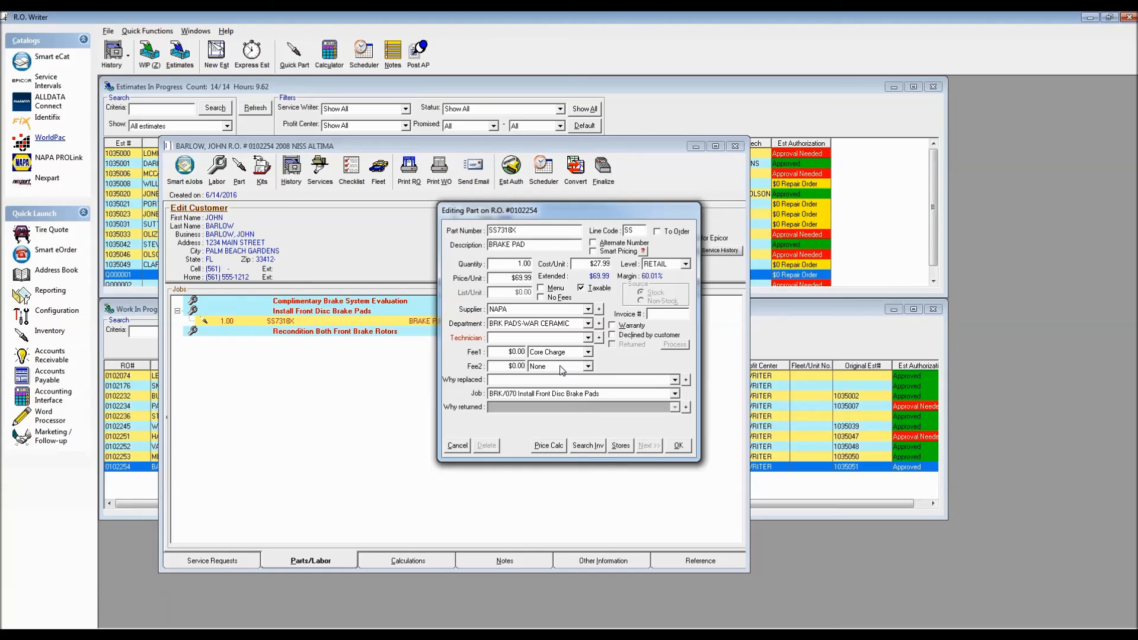
Assign the first listed technician to the brake pad part and to all parts and labor on the repair order.
click(589, 339)
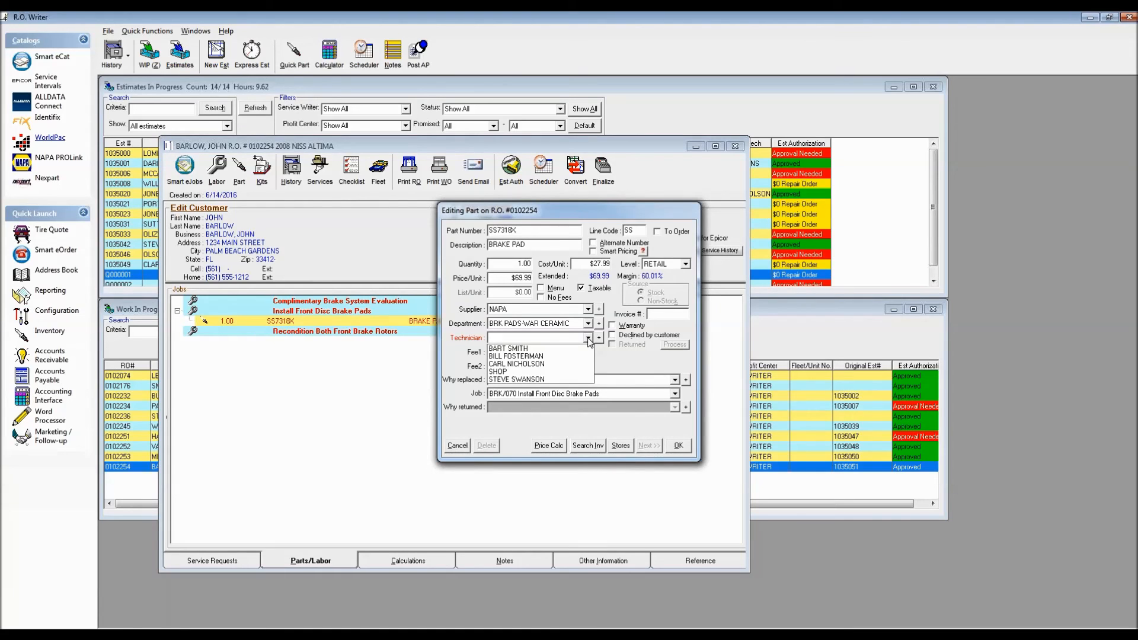
click(540, 348)
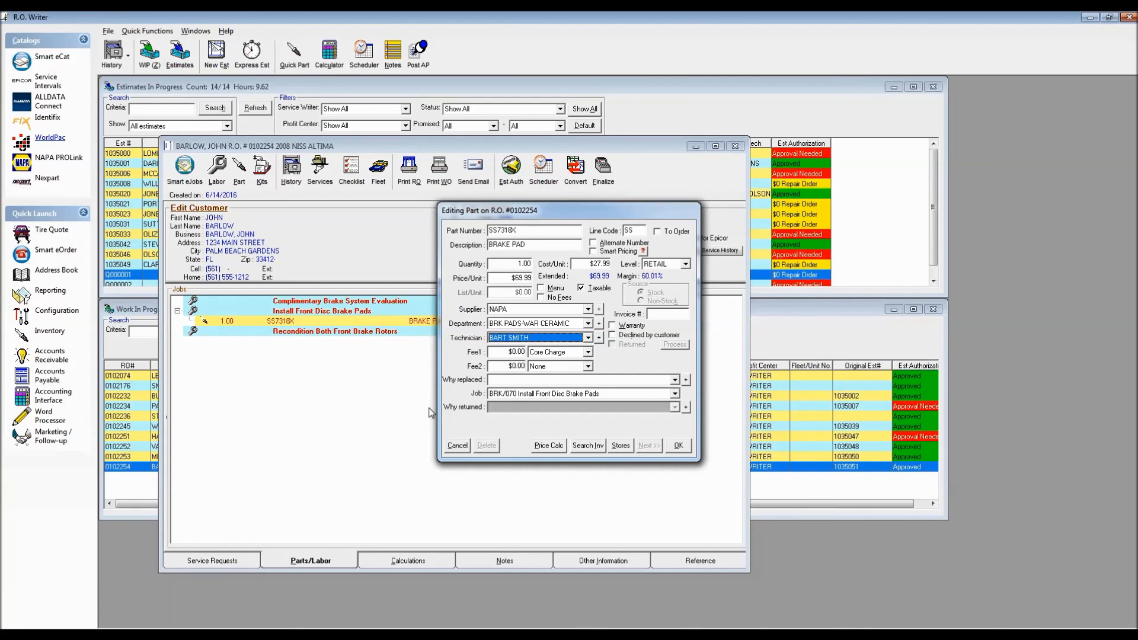
click(678, 446)
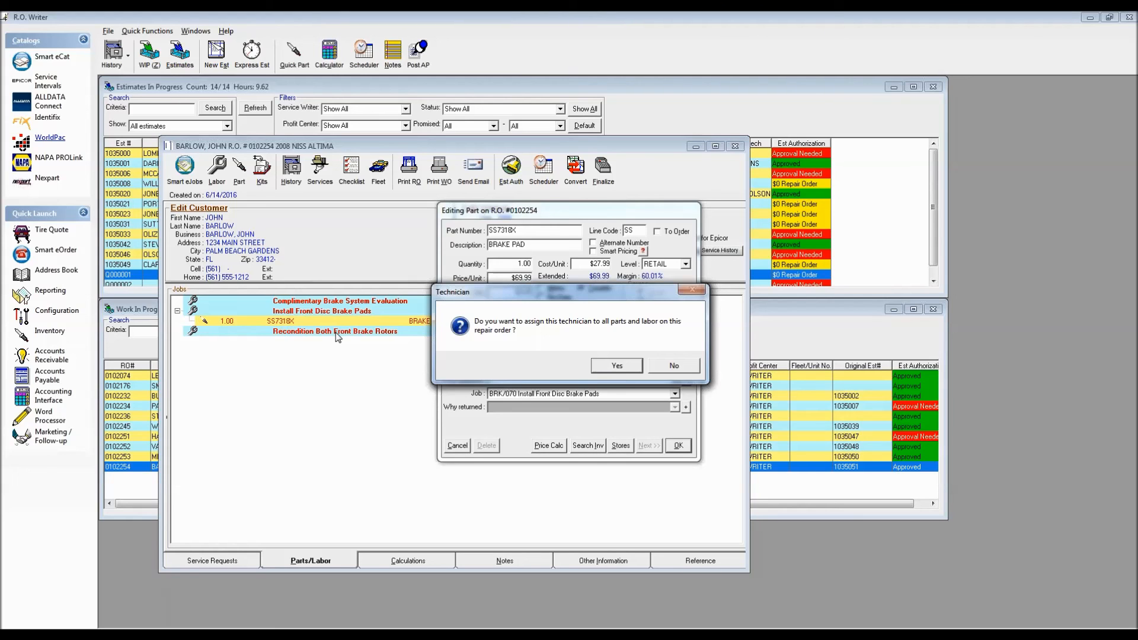
click(622, 365)
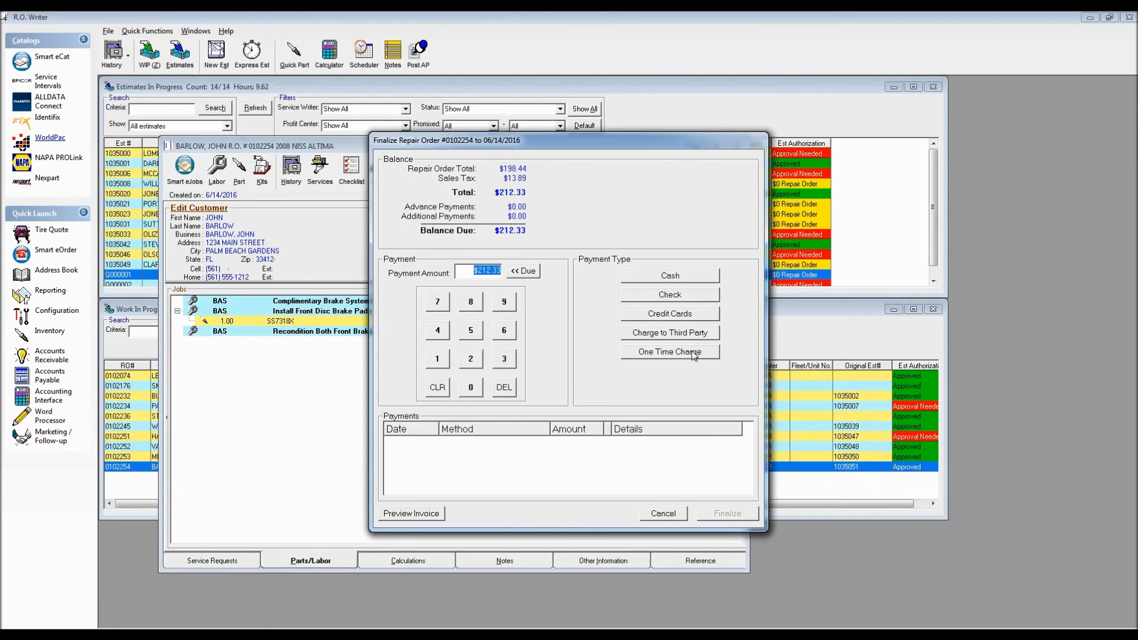
Record a VISA/MASTERCARD payment for the full balance, entering the card's last four digits and the authorization code.
click(648, 318)
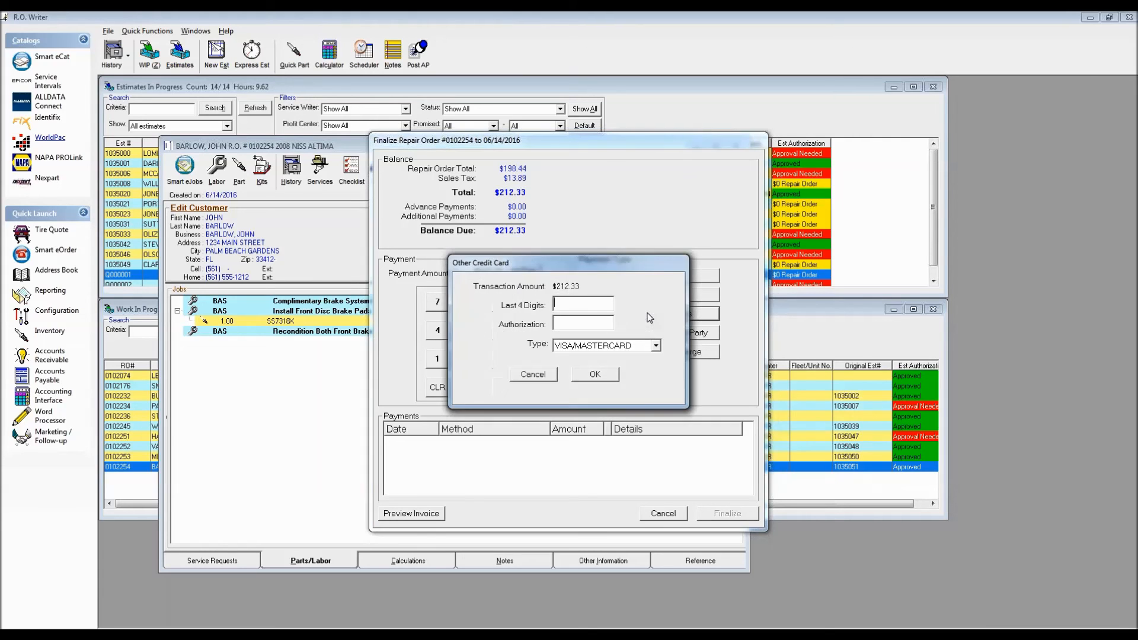
click(570, 302)
text(1234)
click(568, 325)
text(abc123)
click(597, 375)
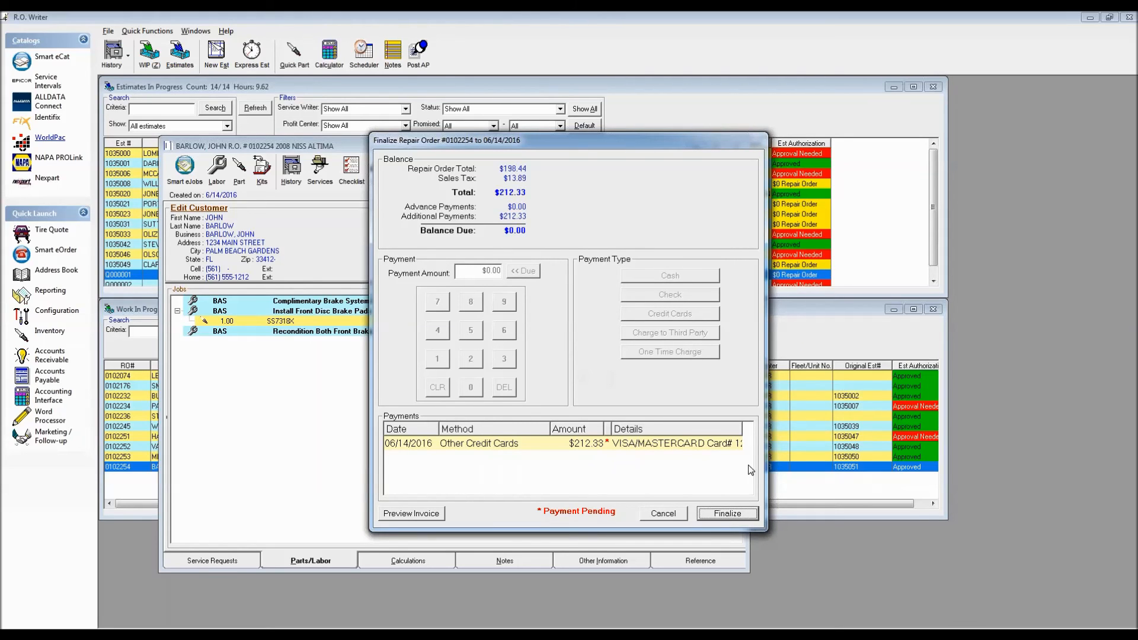
Finalize the paid repair order and print the final repair order dated 06/14/2016.
click(728, 514)
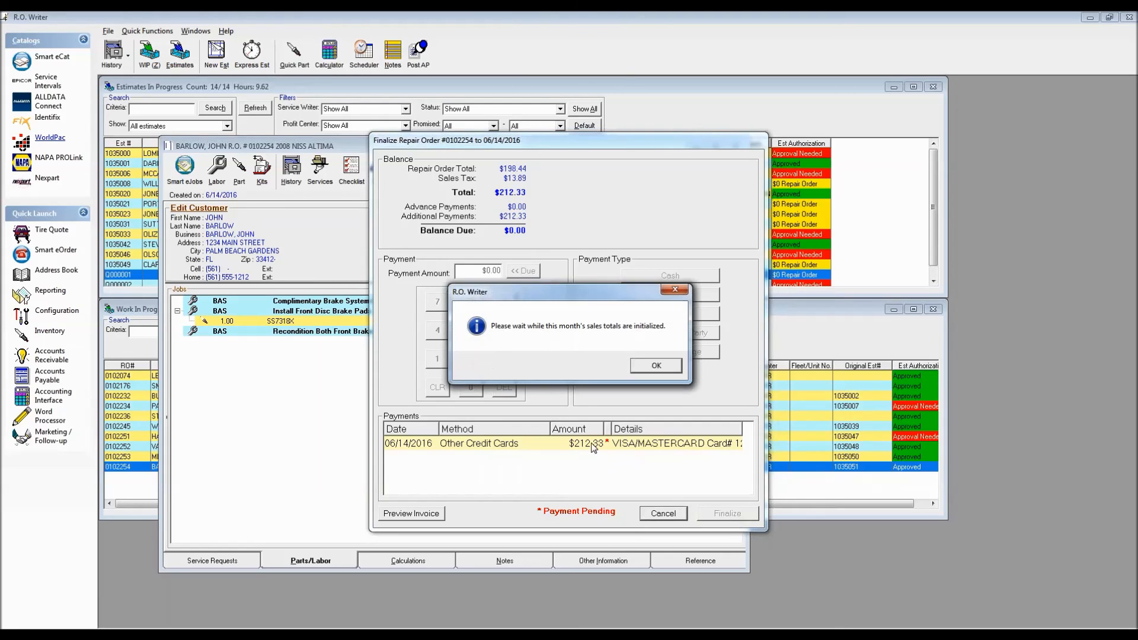
click(655, 365)
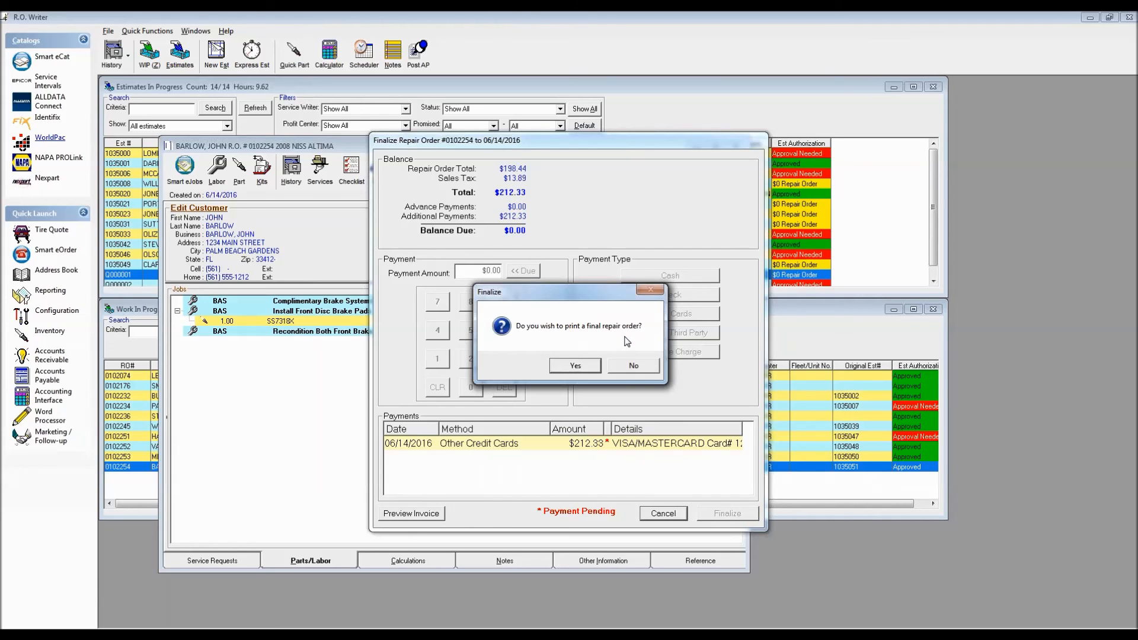
click(576, 366)
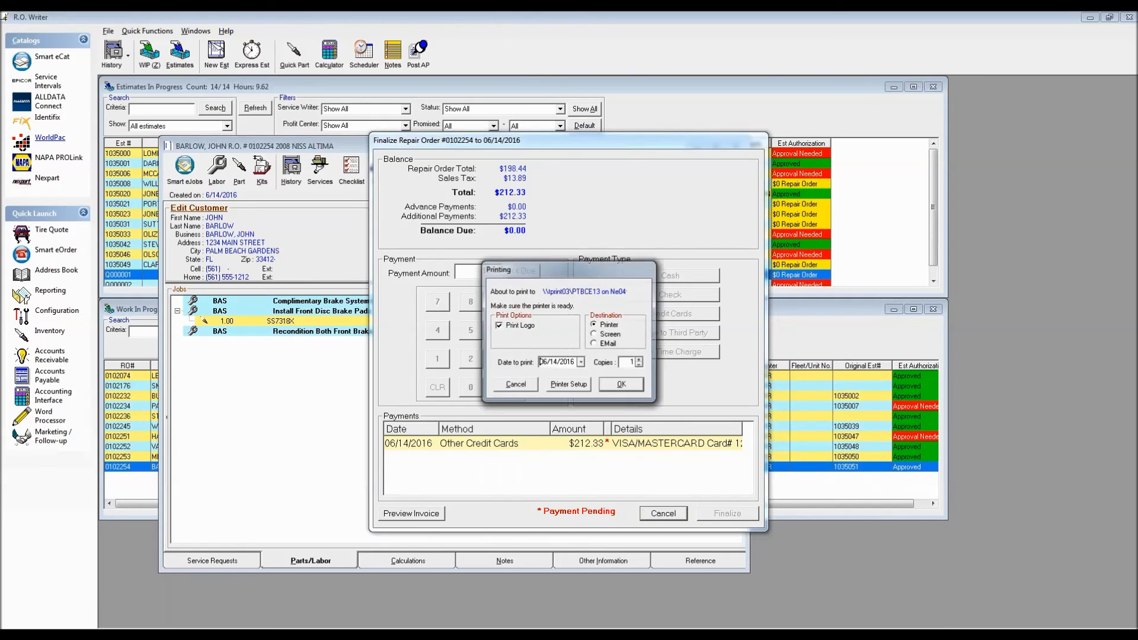
click(620, 387)
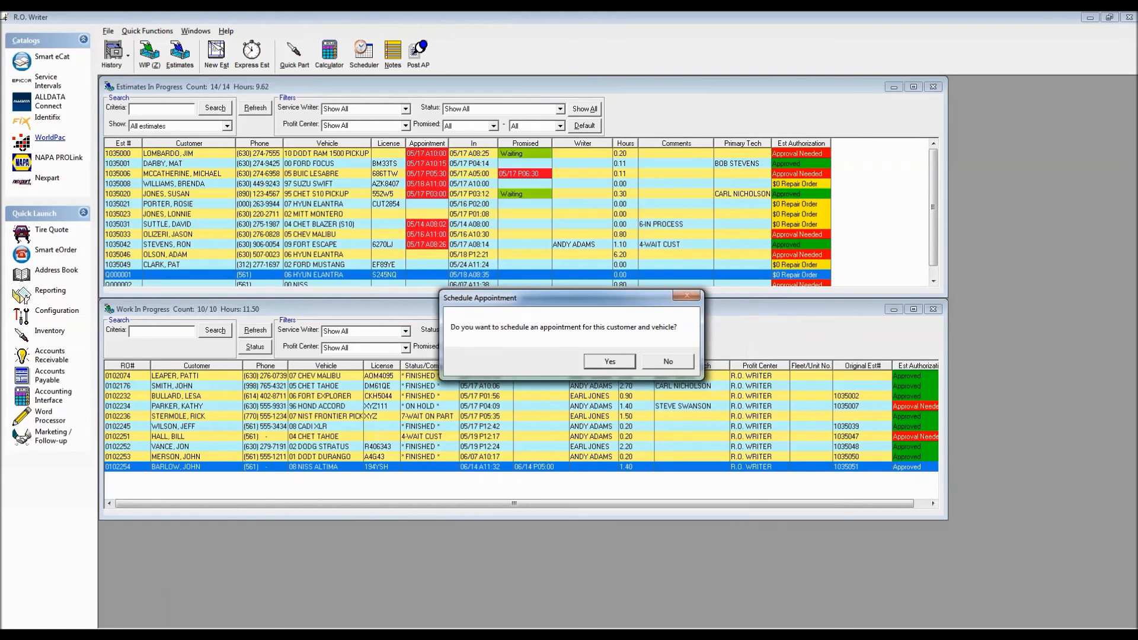
Review the final invoice's payment, authorization and totals, and decline scheduling an appointment for the customer and vehicle.
click(489, 583)
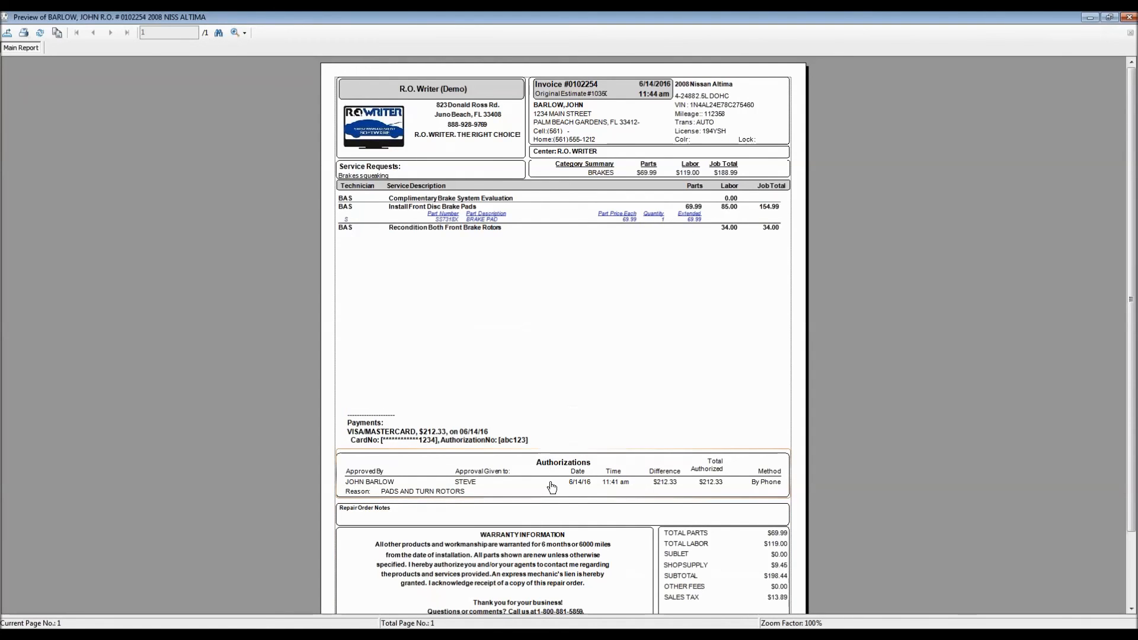
scroll(838, 506, down, 3)
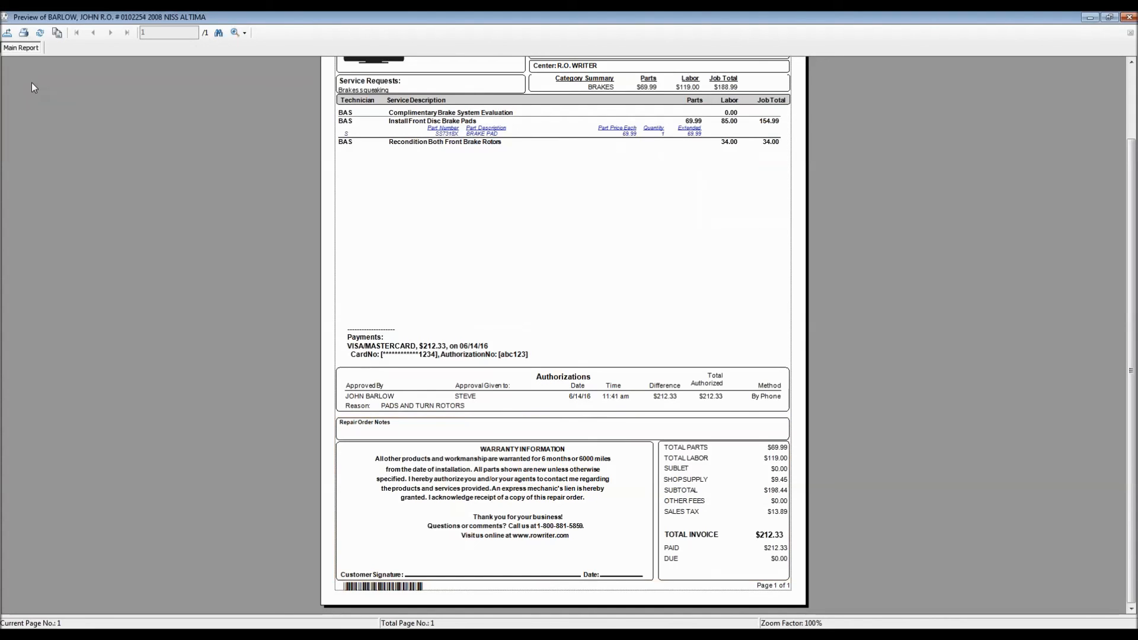
click(5, 21)
click(24, 99)
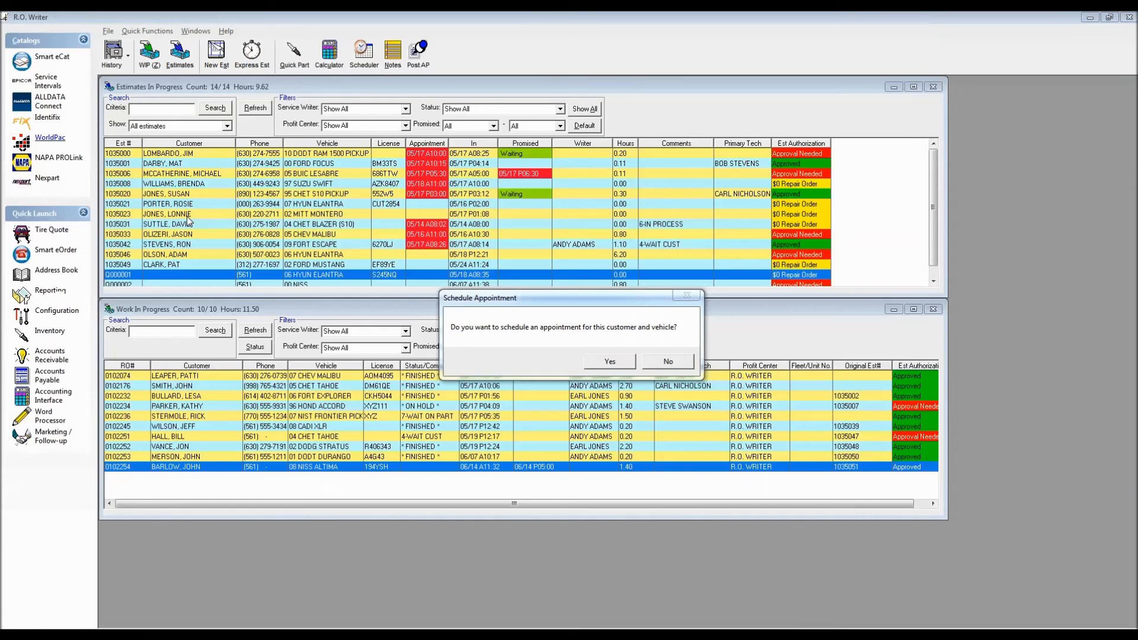
drag(600, 300, 459, 210)
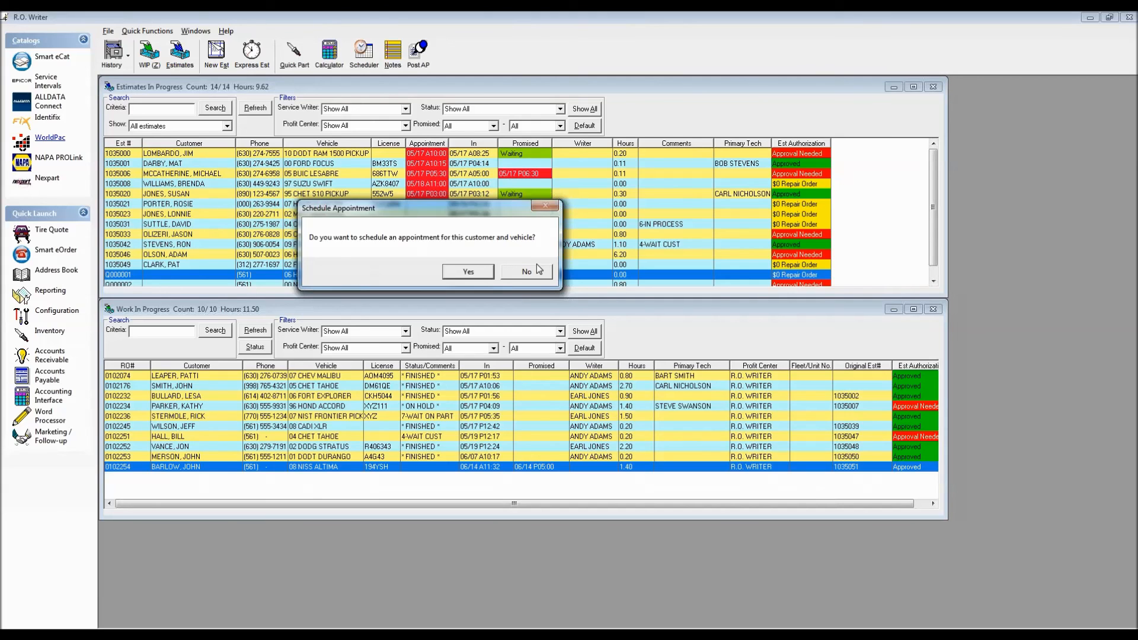
click(526, 271)
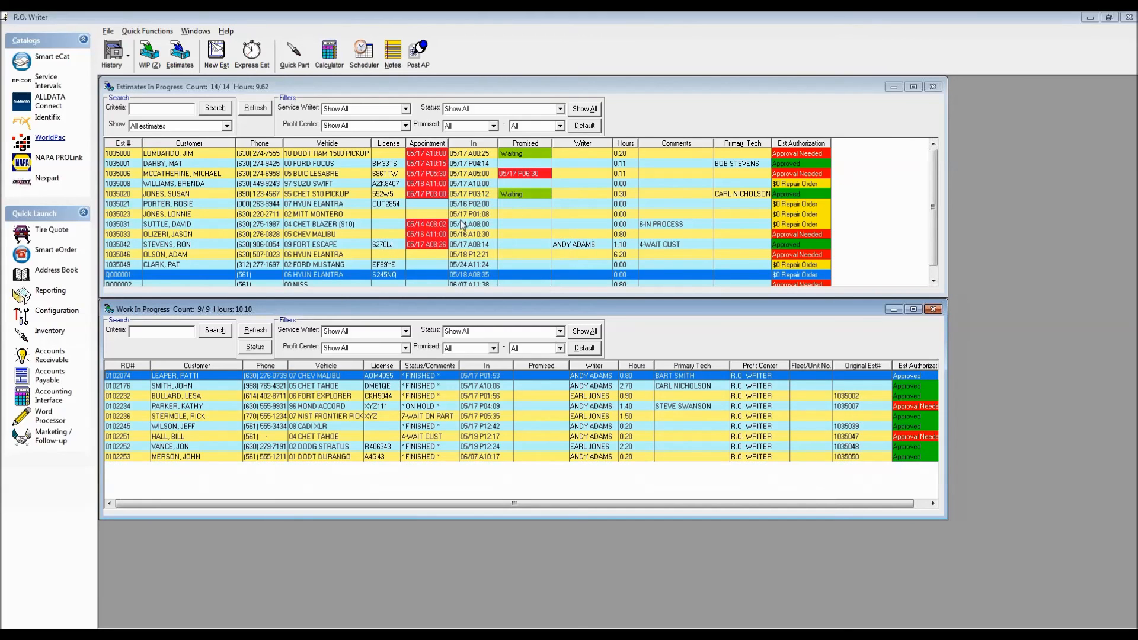